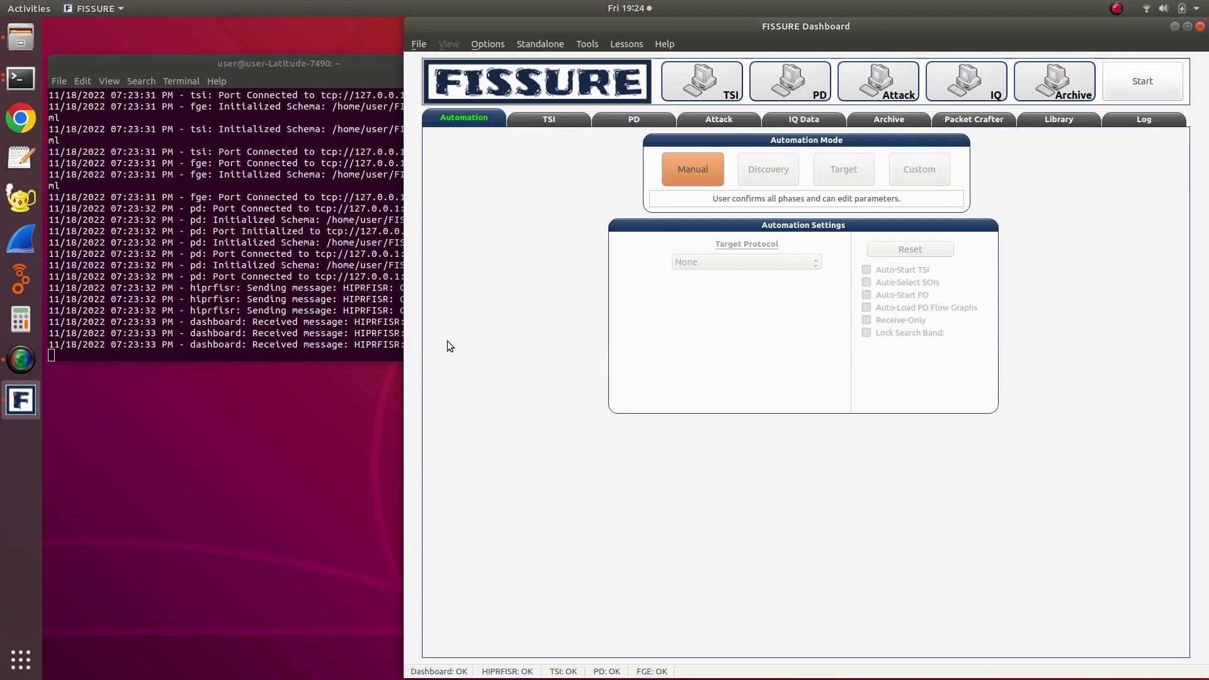
# Check the startup and connection messages in the terminal, and return to the FISSURE Dashboard.
pyautogui.click(296, 254)
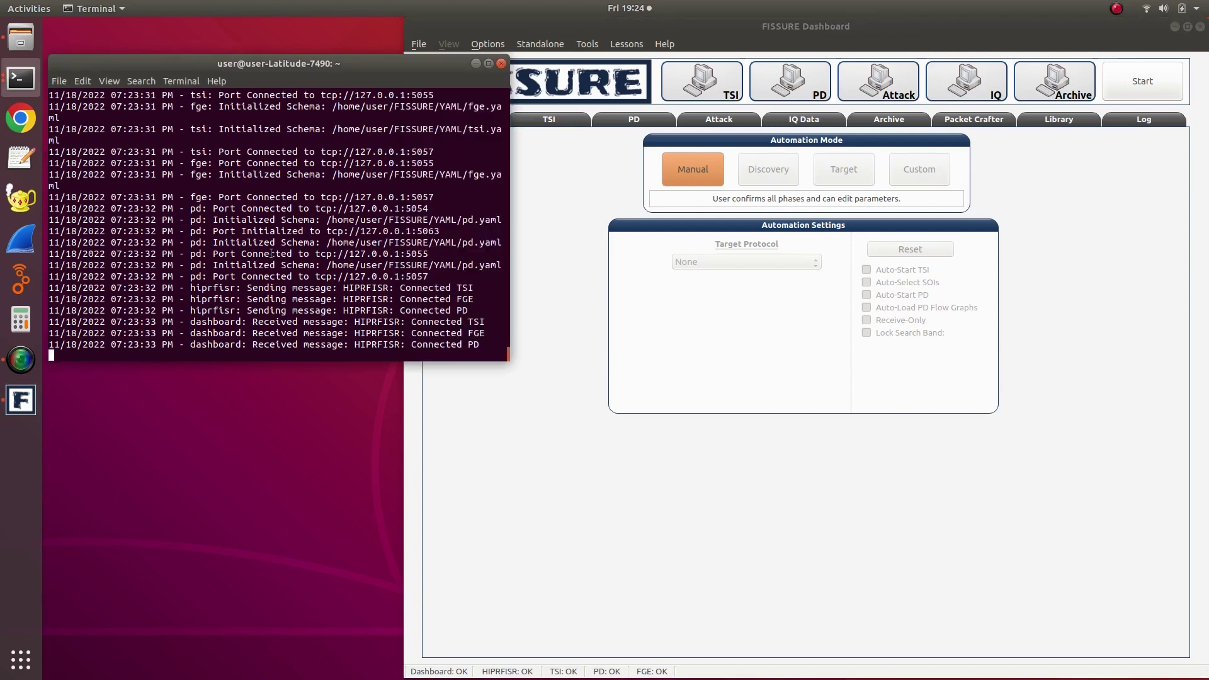
pyautogui.click(476, 419)
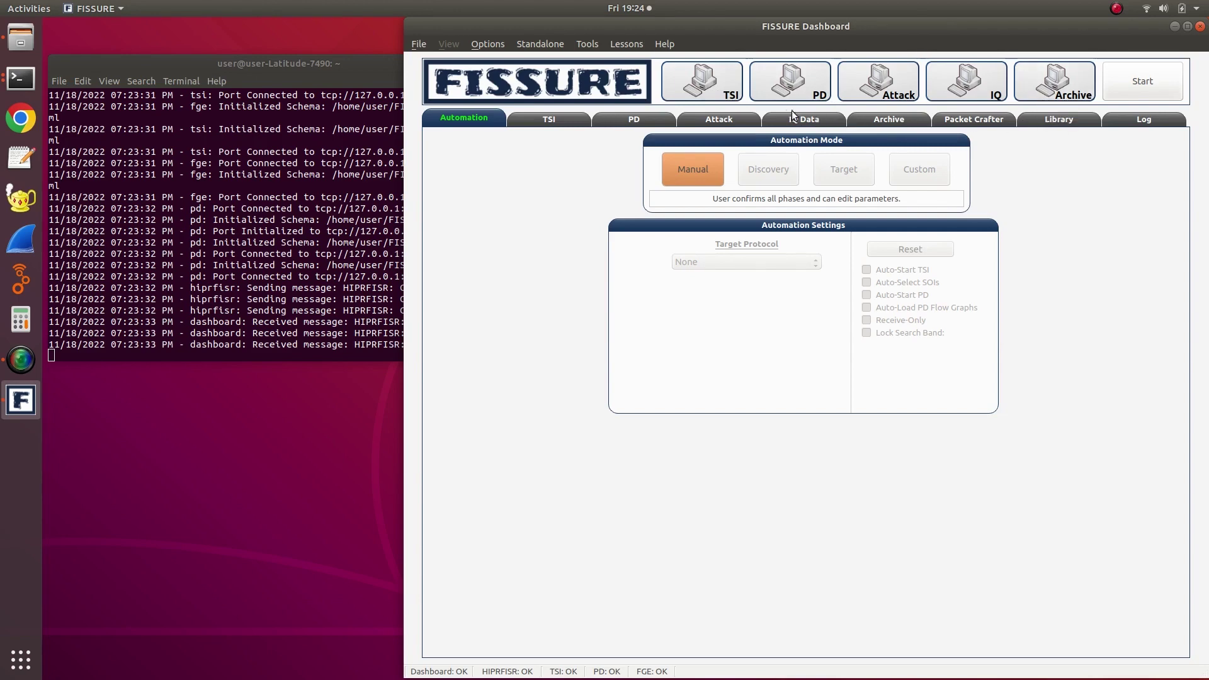
# Assign the USRP B210 as the TSI hardware, with its serial detected automatically.
pyautogui.click(672, 82)
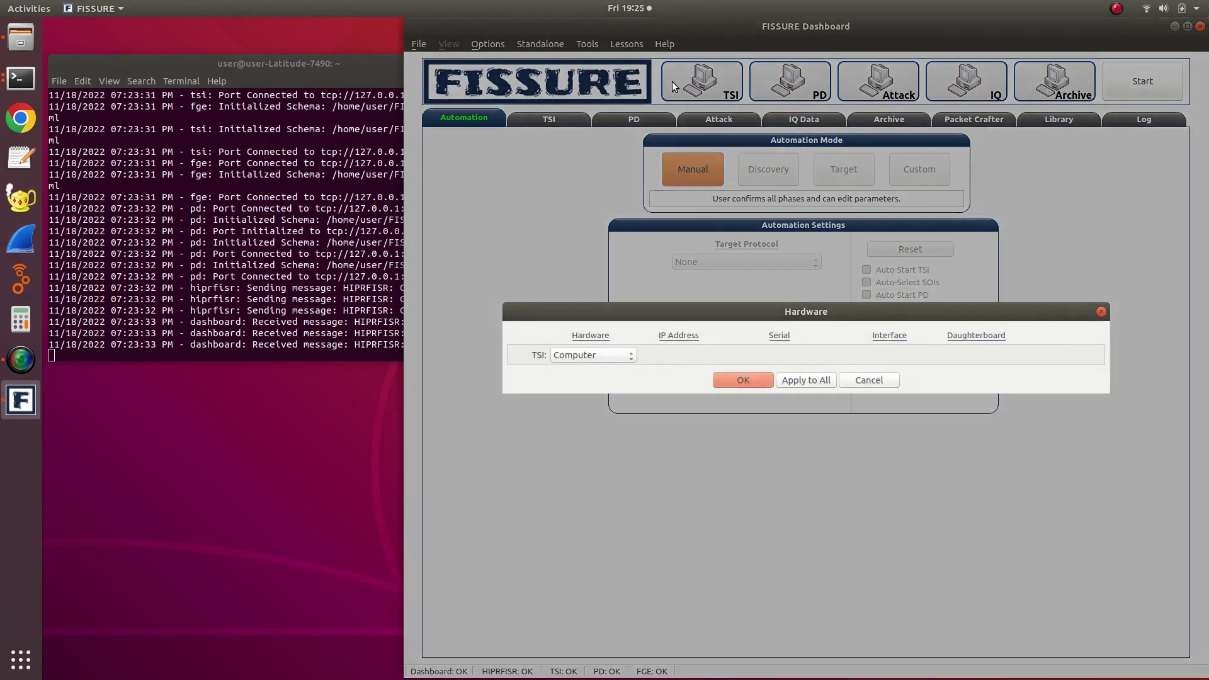
pyautogui.click(608, 354)
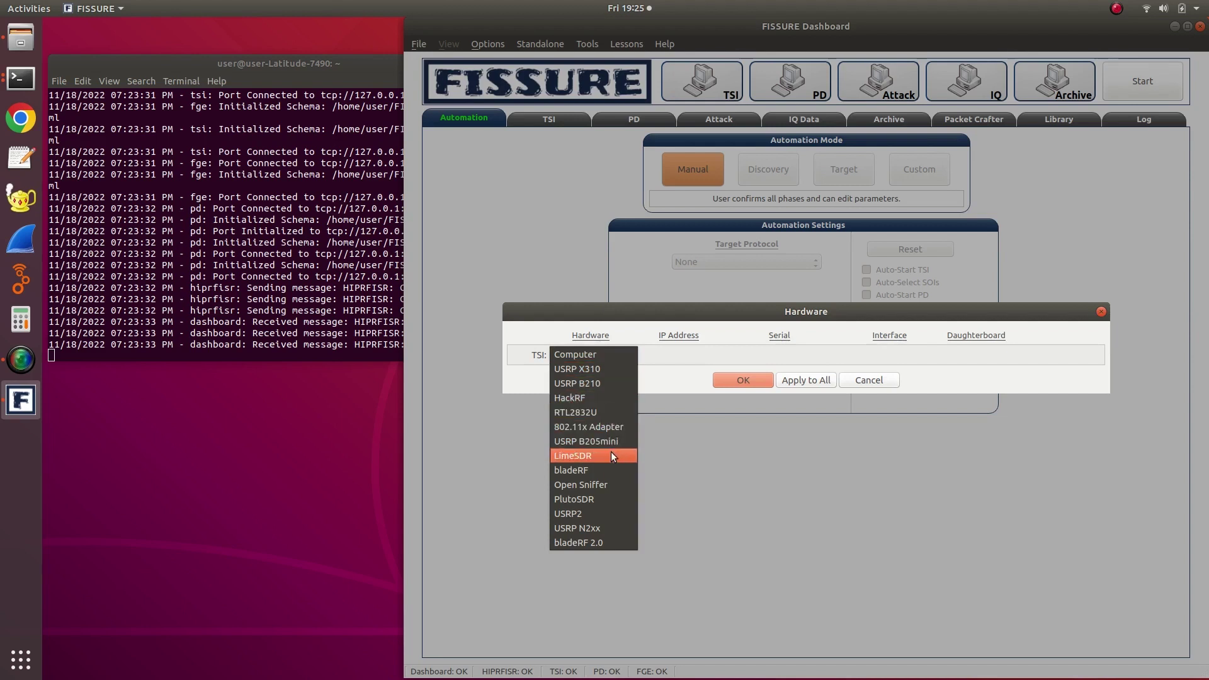
pyautogui.click(602, 383)
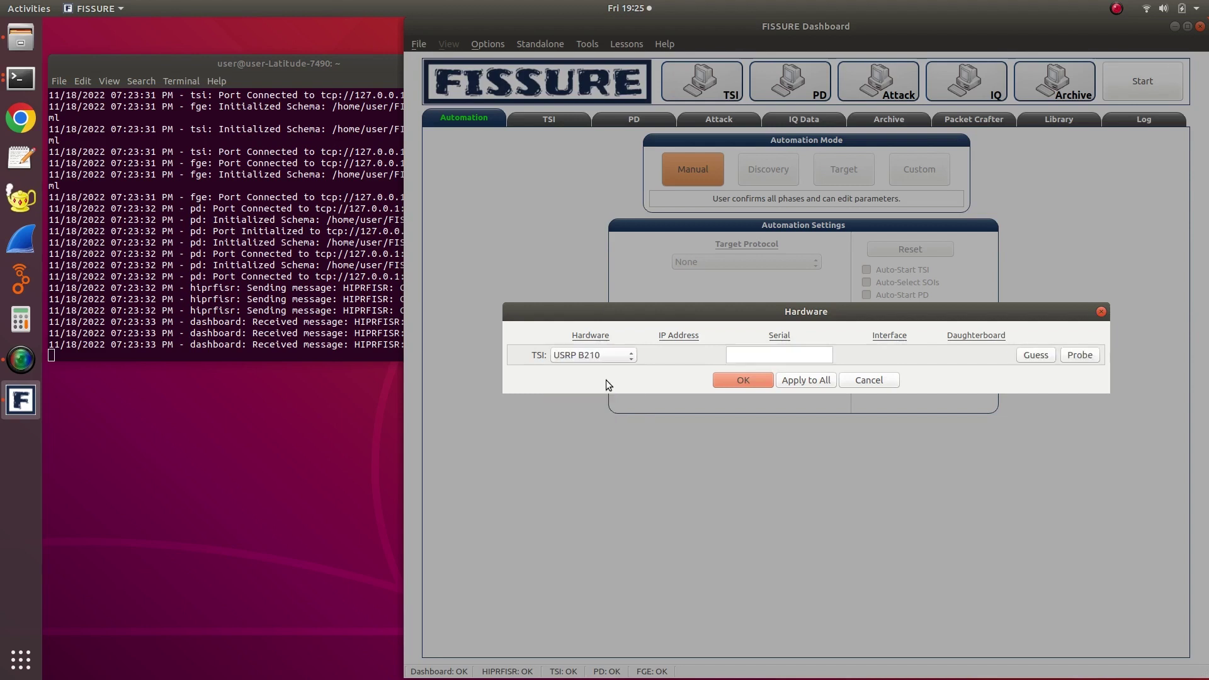
pyautogui.click(1026, 356)
pyautogui.click(743, 379)
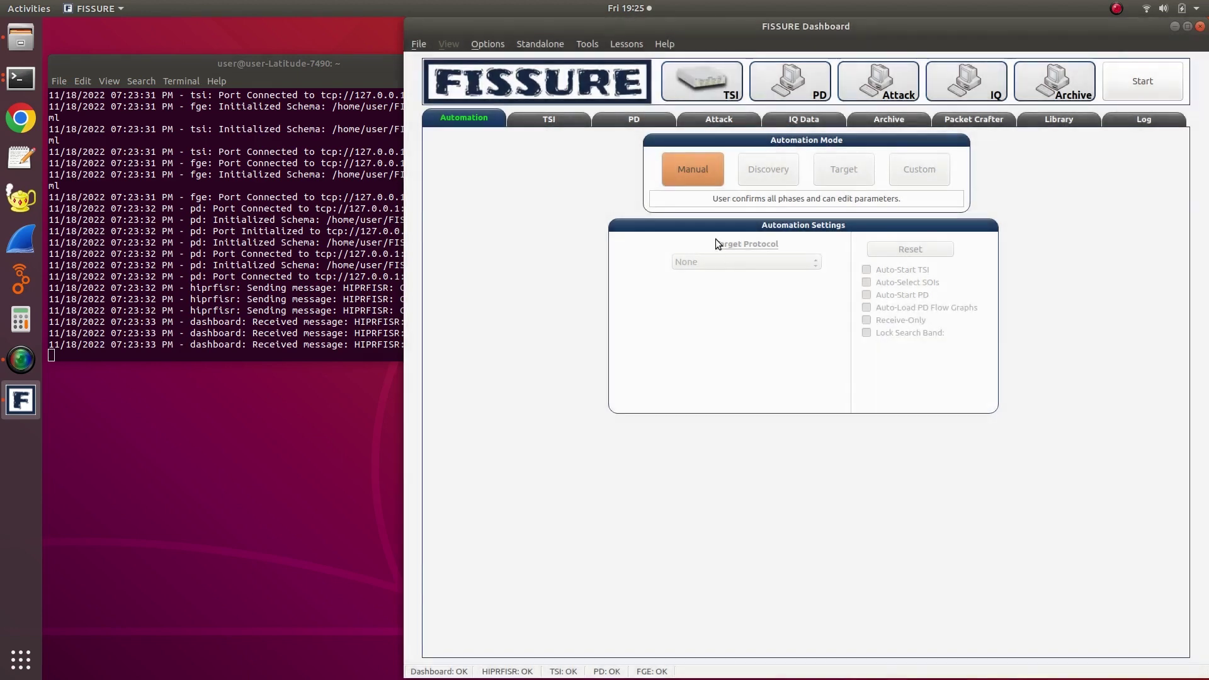
# Apply the TSI's USRP B210 hardware assignment to all components.
pyautogui.click(719, 92)
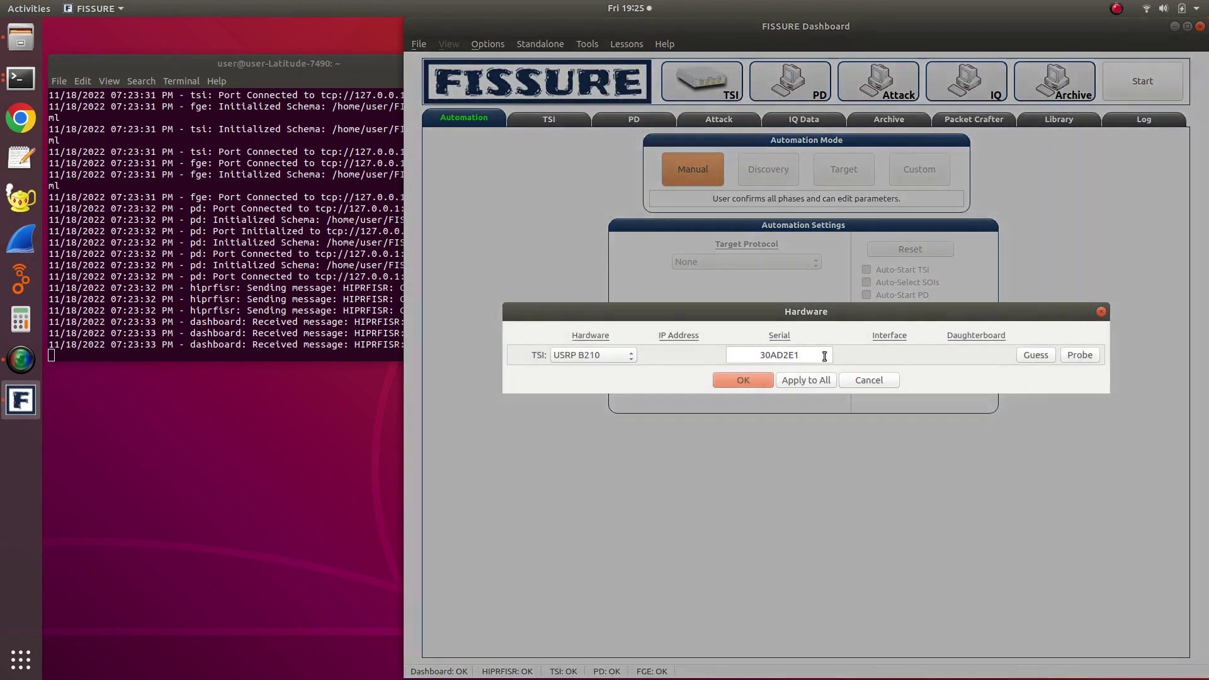
pyautogui.click(812, 381)
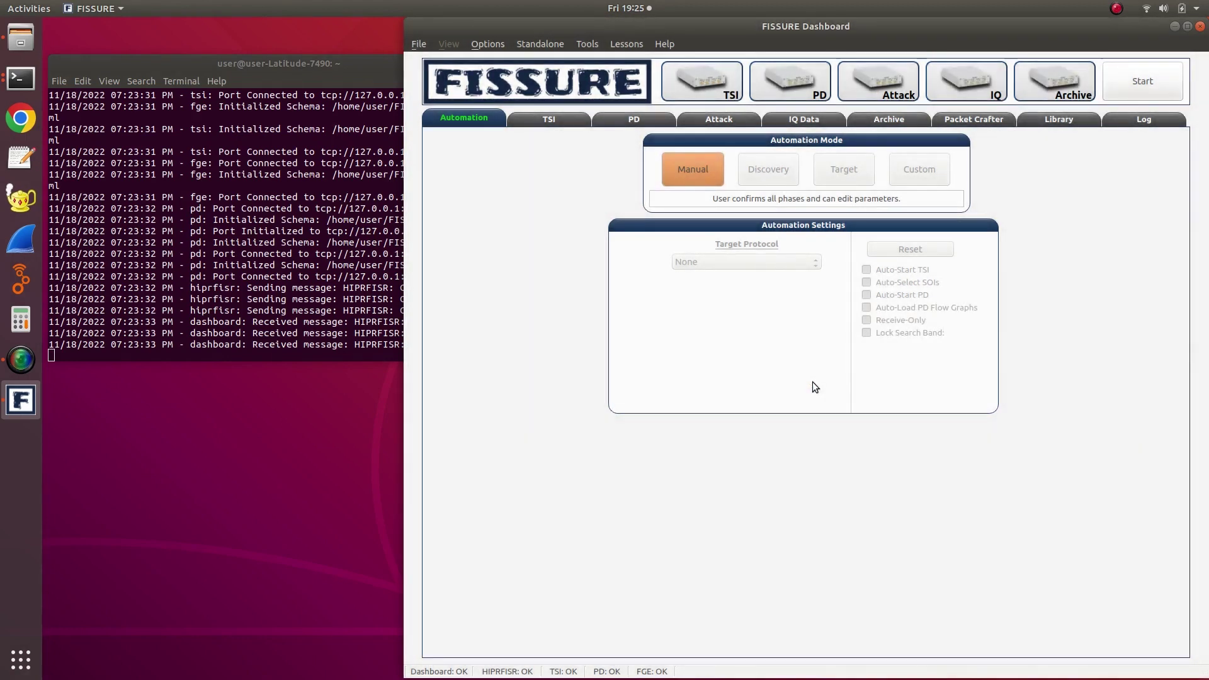
pyautogui.click(713, 79)
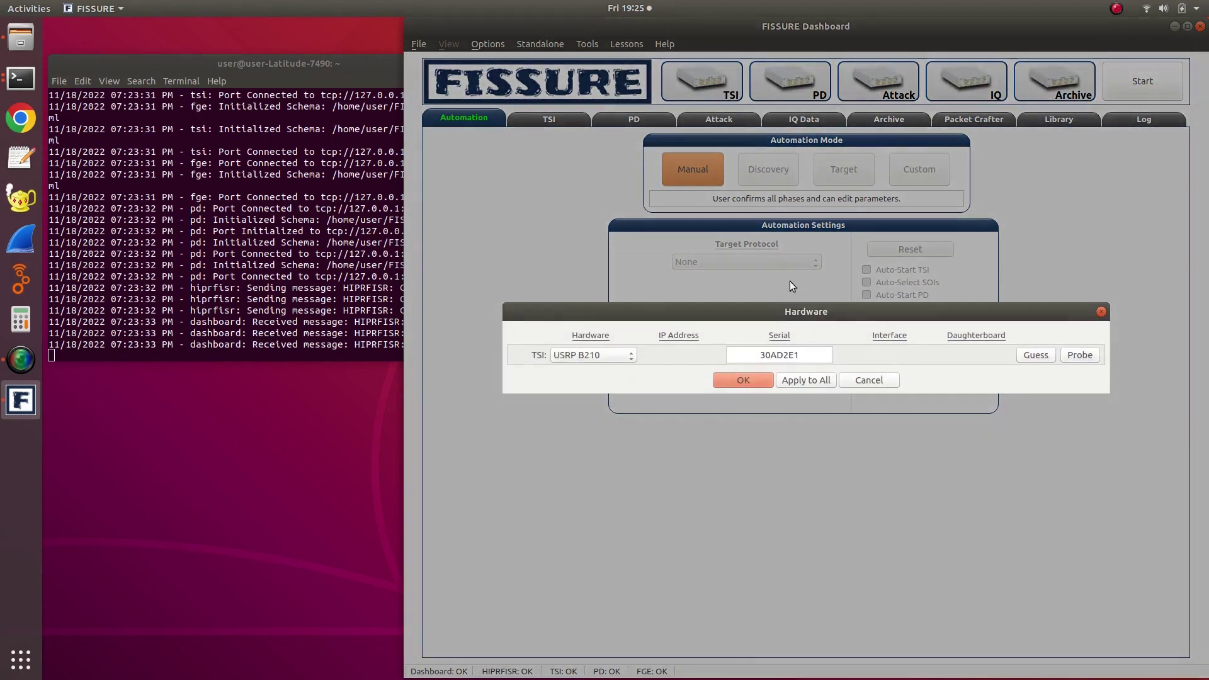
pyautogui.click(817, 359)
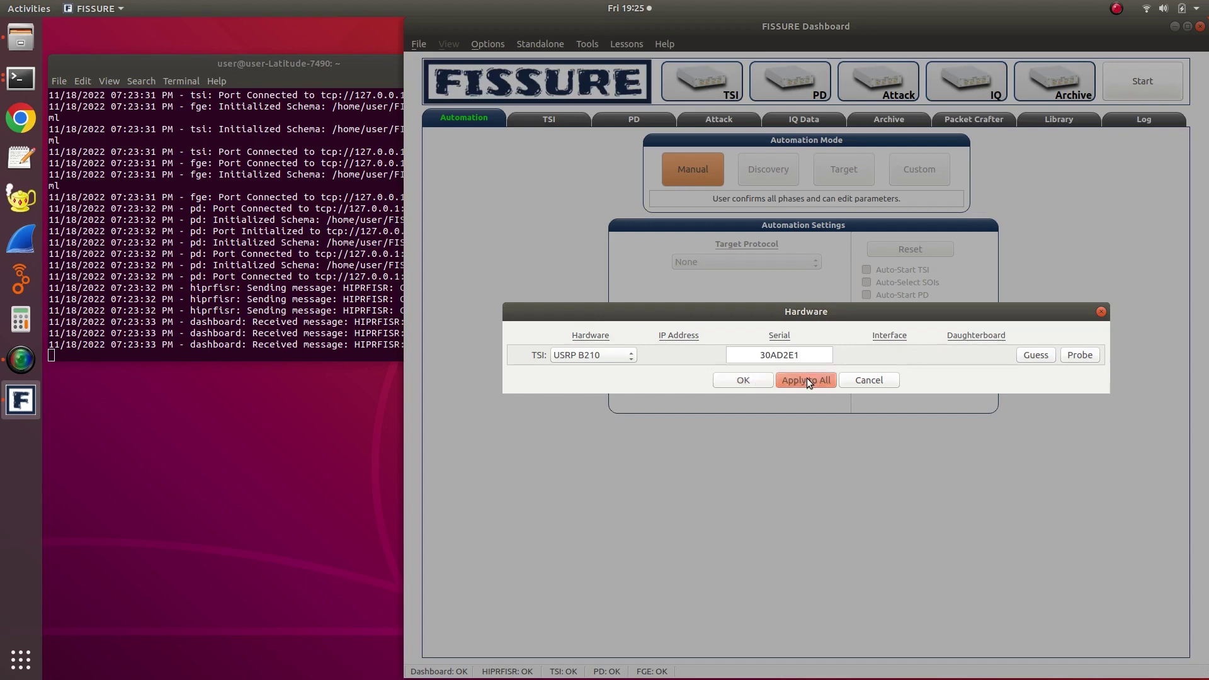
pyautogui.click(806, 379)
# Assign the HackRF as the PD hardware, with its serial detected automatically.
pyautogui.click(795, 92)
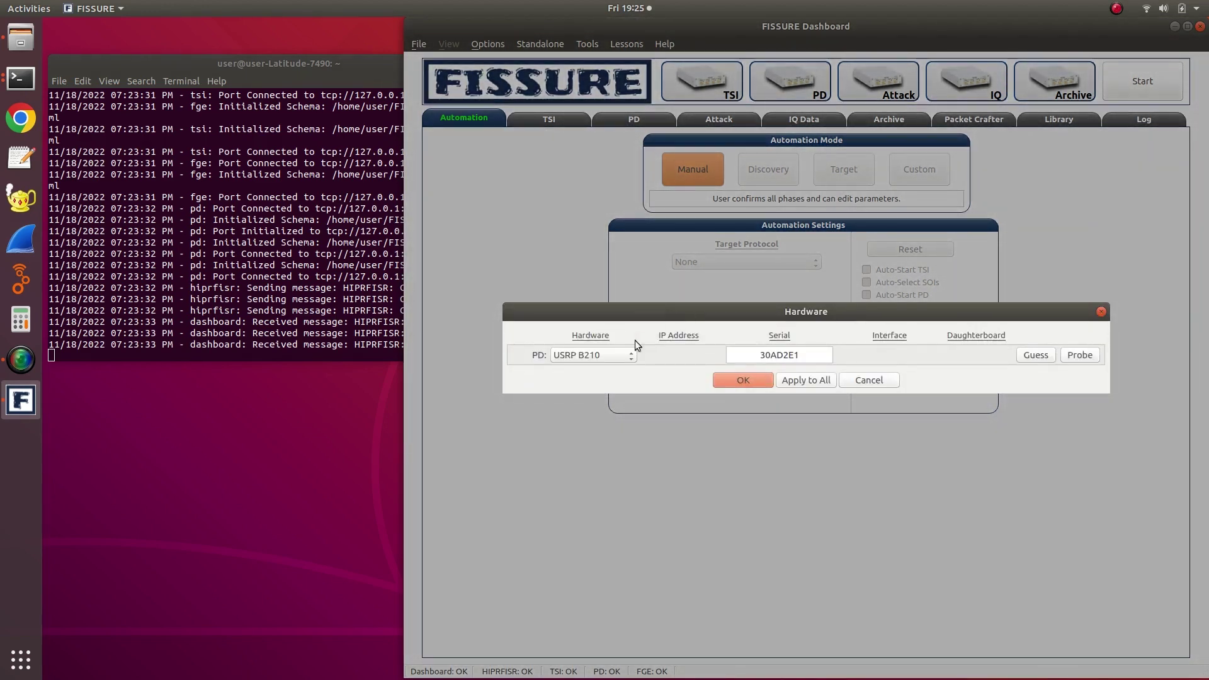
pyautogui.click(603, 357)
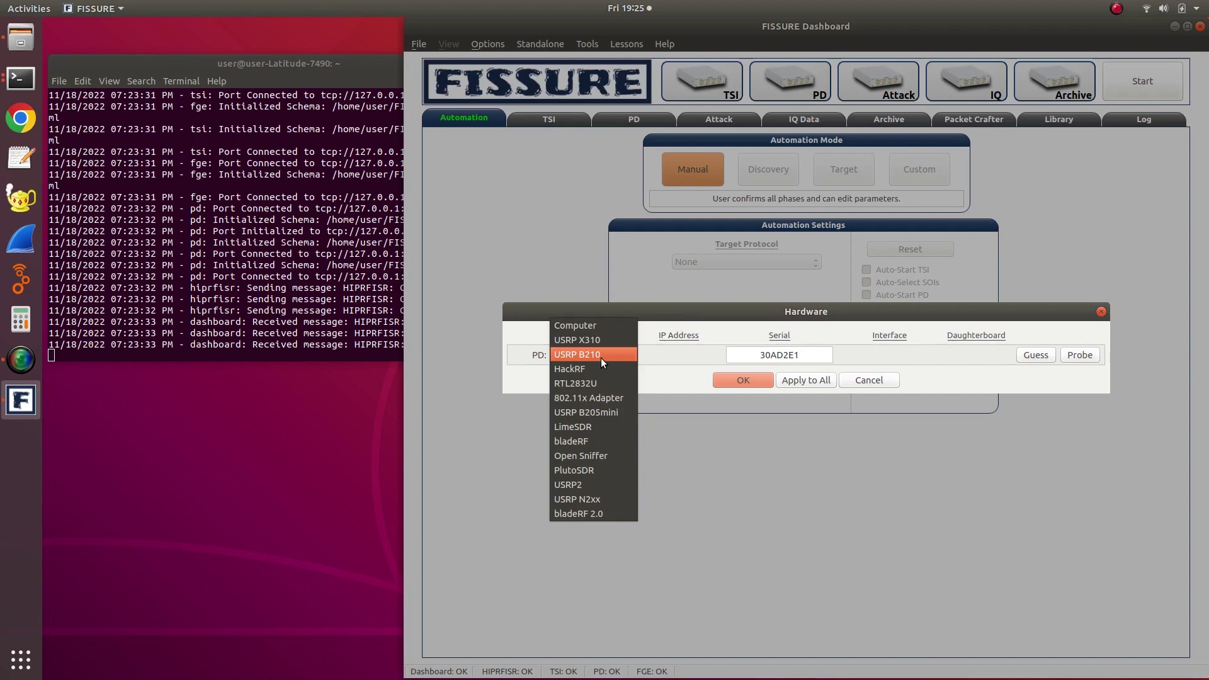
pyautogui.click(599, 365)
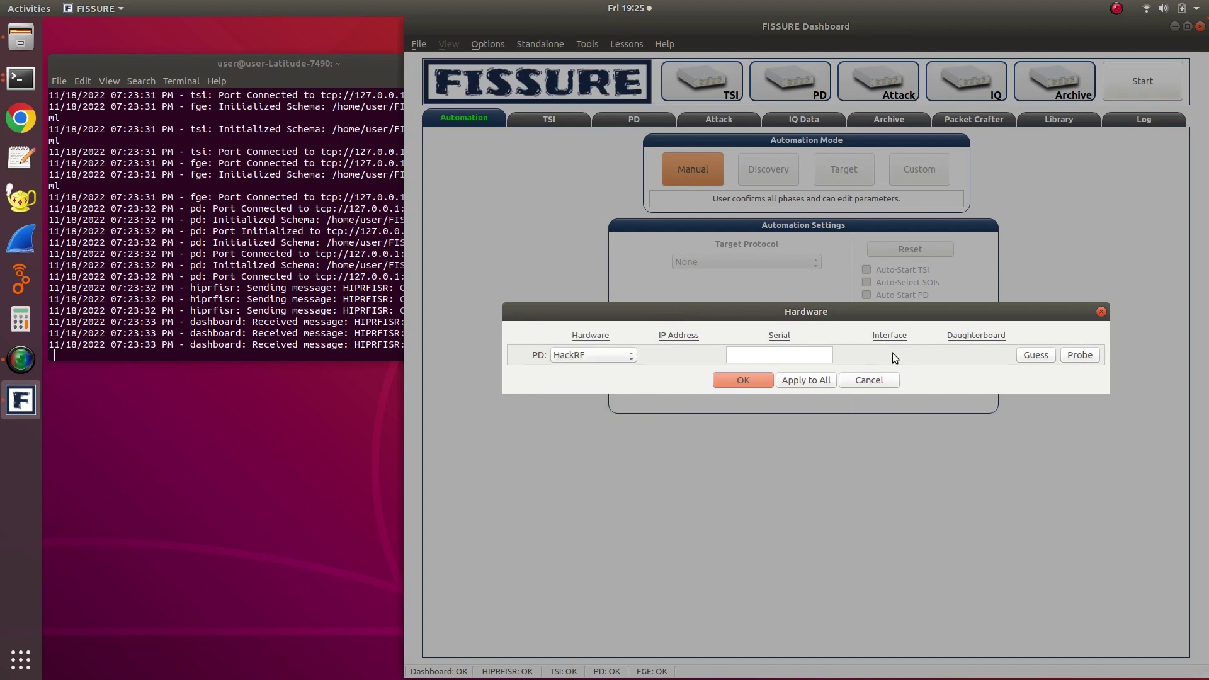
pyautogui.click(1034, 356)
pyautogui.click(719, 379)
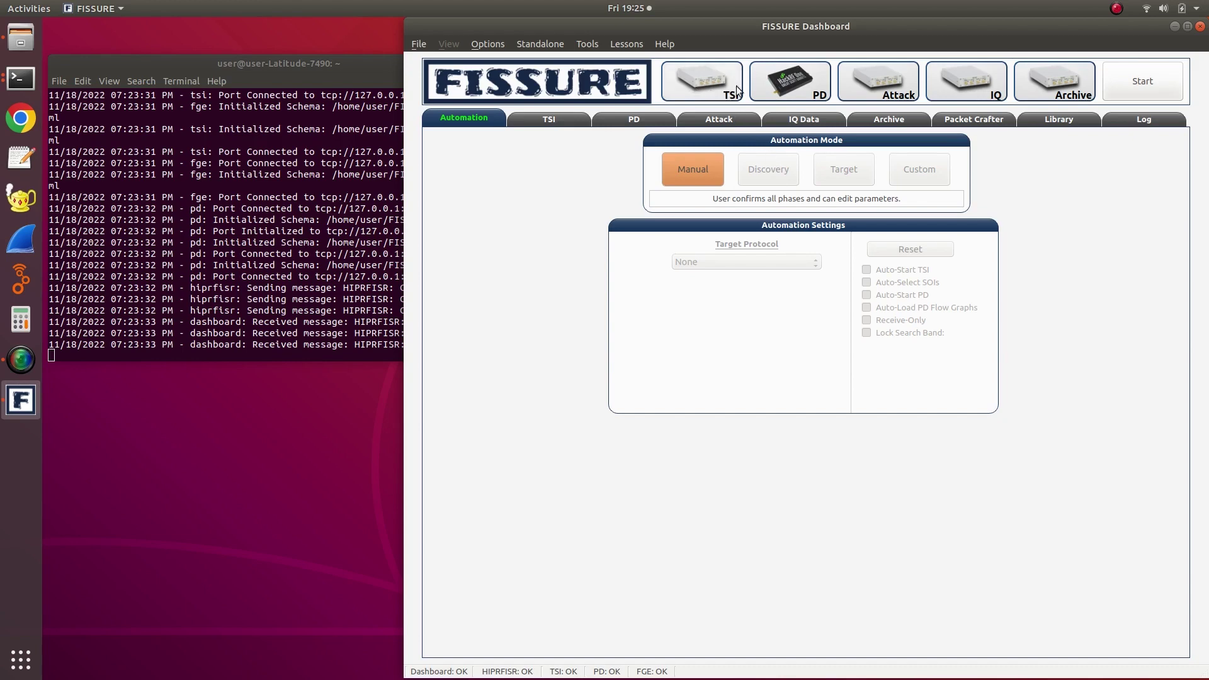
# Probe the TSI's USRP B210 and read through its device report down to the TX frontends and codec.
pyautogui.click(715, 82)
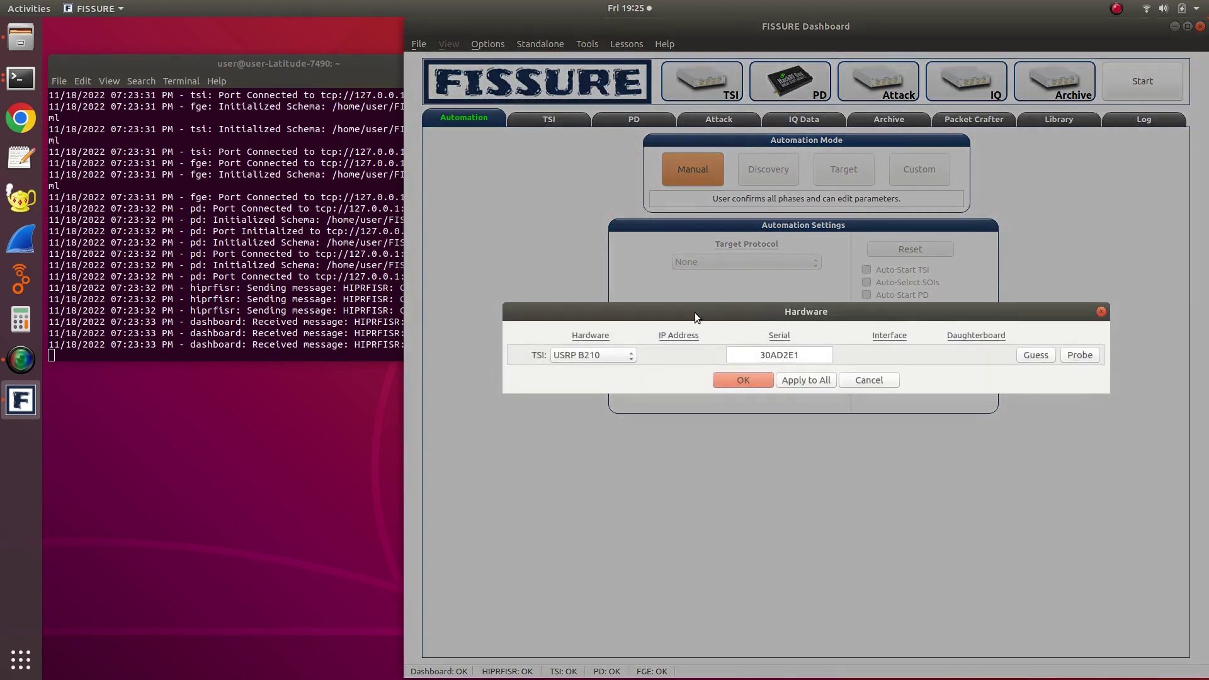
pyautogui.click(1076, 360)
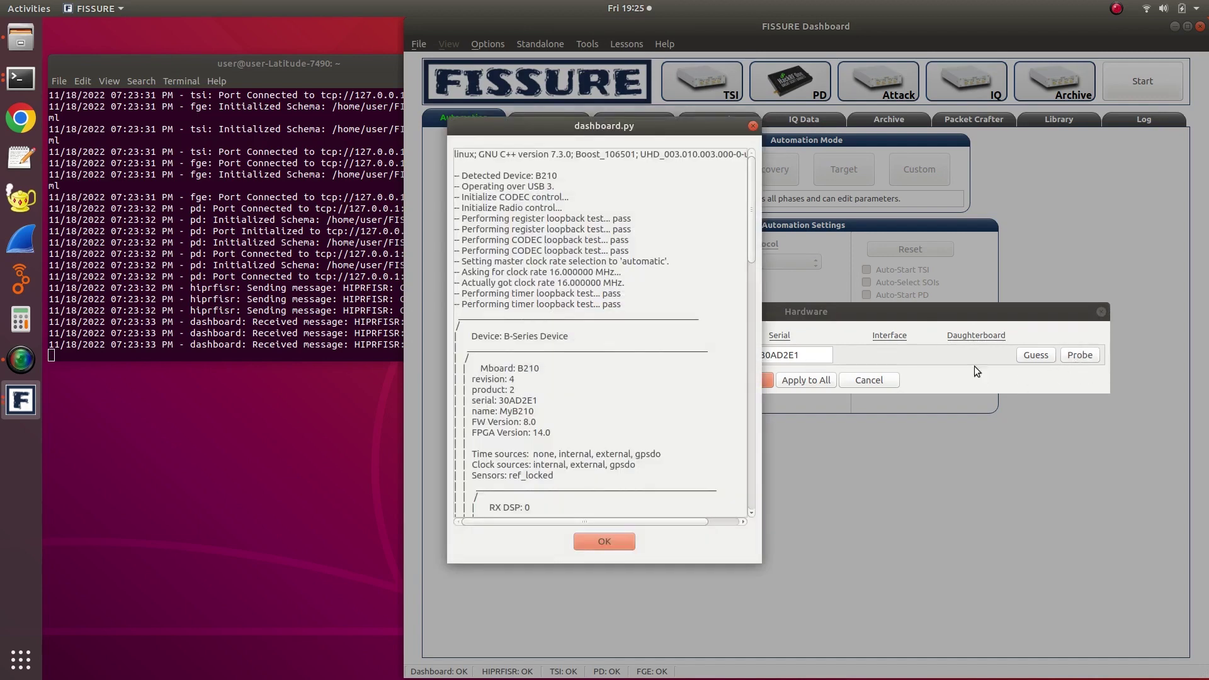
pyautogui.moveTo(750, 180)
pyautogui.mouseDown()
pyautogui.moveTo(758, 376)
pyautogui.moveTo(747, 459)
pyautogui.moveTo(746, 165)
pyautogui.mouseUp()
pyautogui.moveTo(750, 196); pyautogui.dragTo(735, 440)
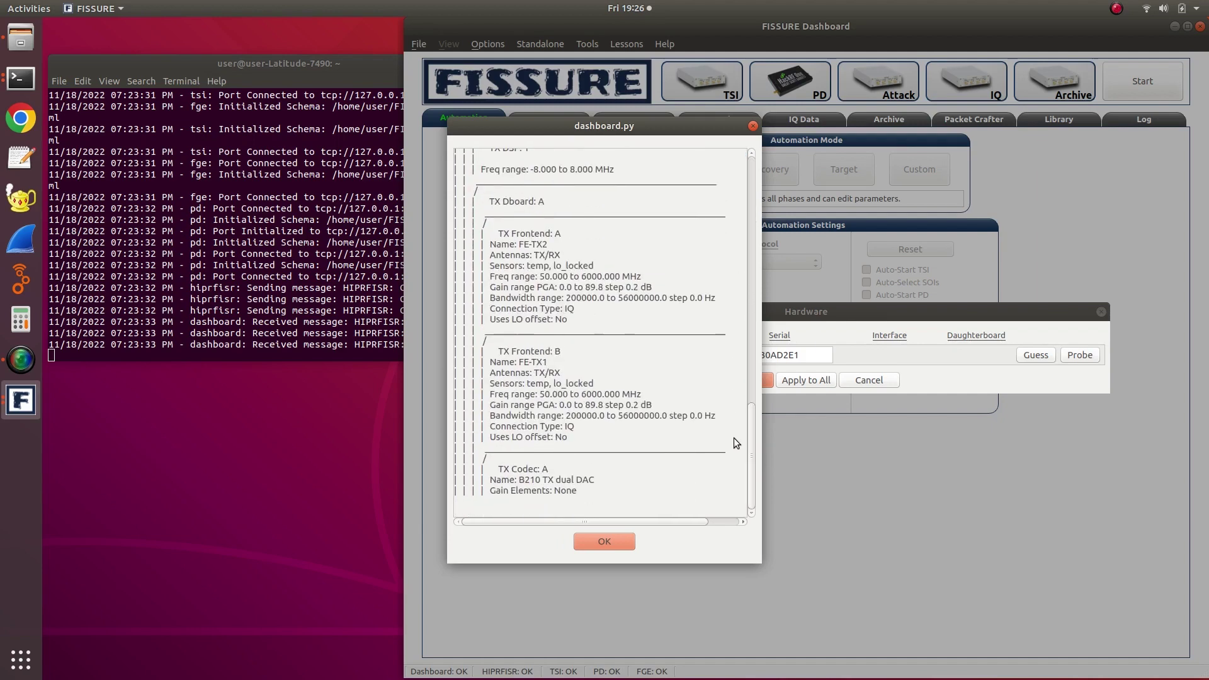
pyautogui.click(619, 544)
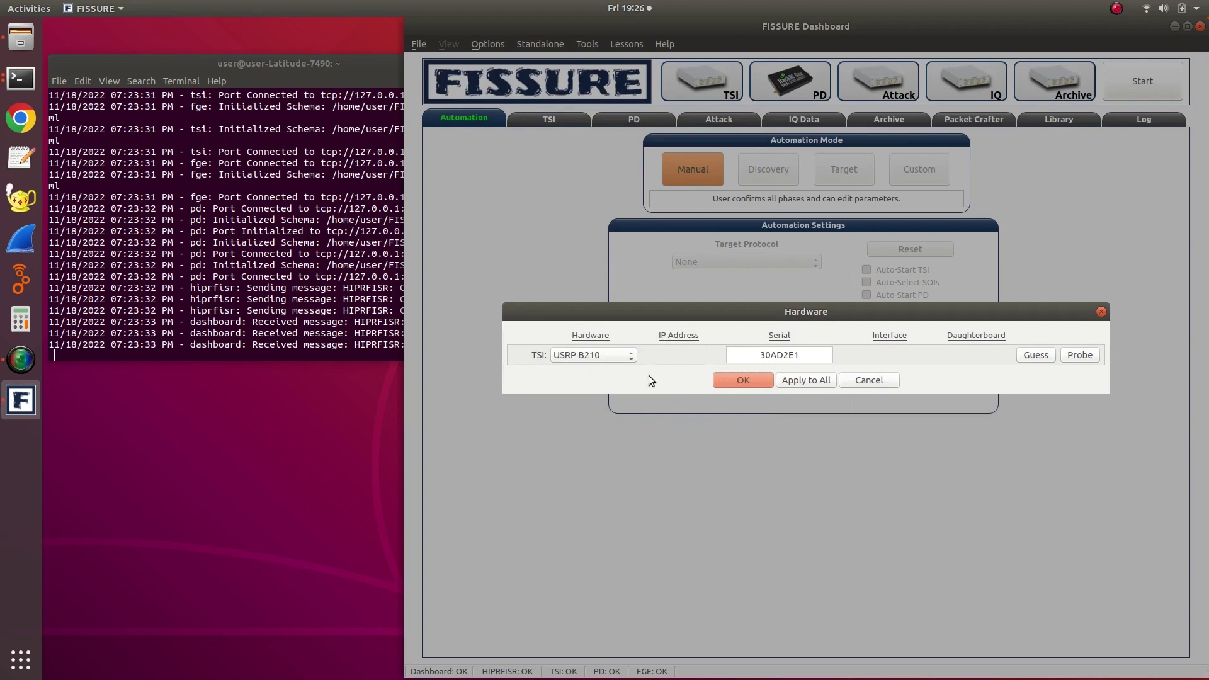
# Select USRP X310 as the TSI hardware and look through the available daughterboards, leaving CBX-120 selected.
pyautogui.click(596, 356)
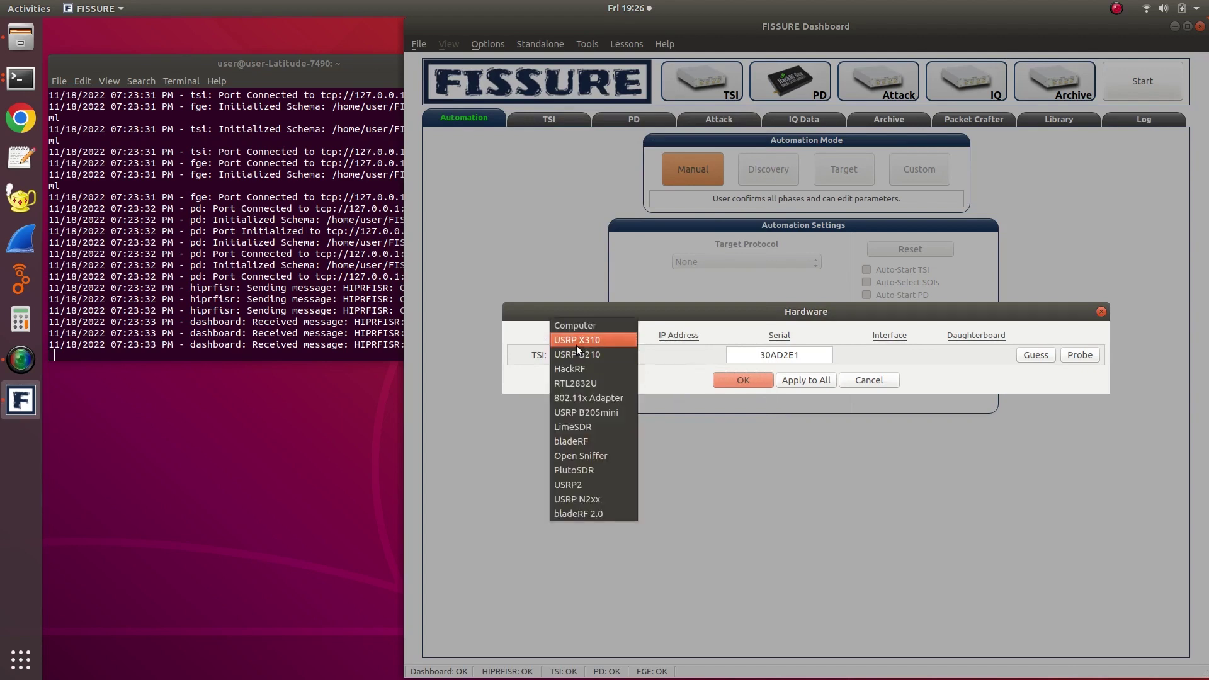
pyautogui.click(573, 342)
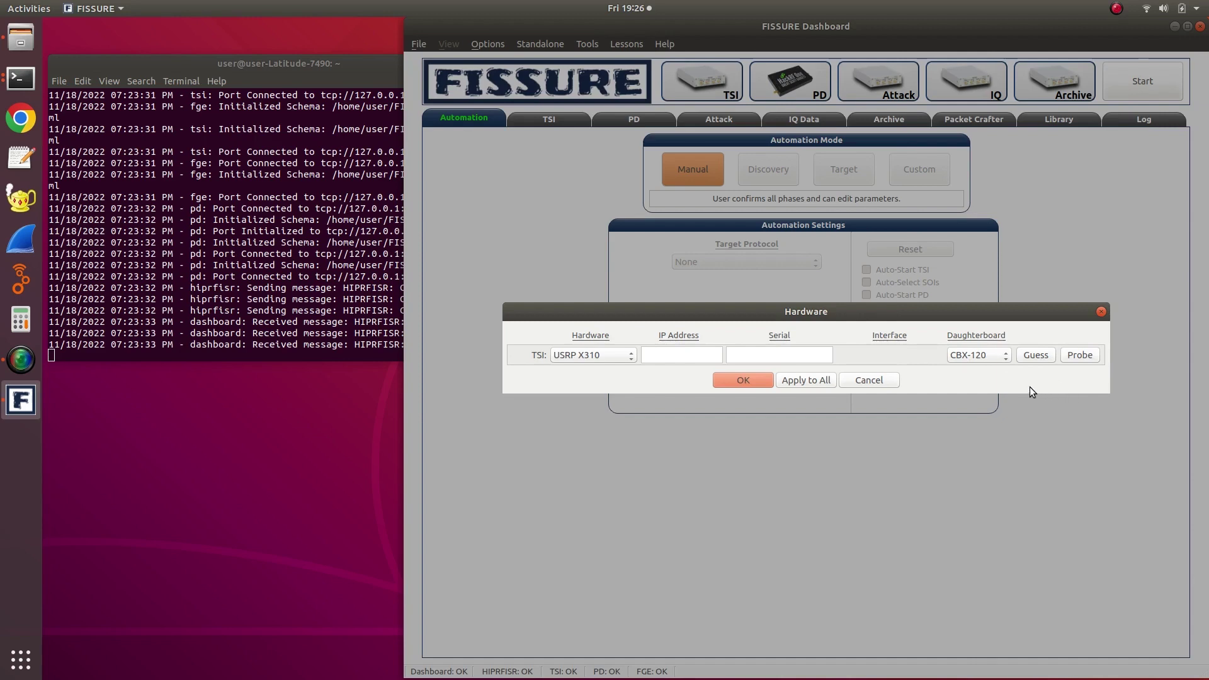
pyautogui.click(955, 358)
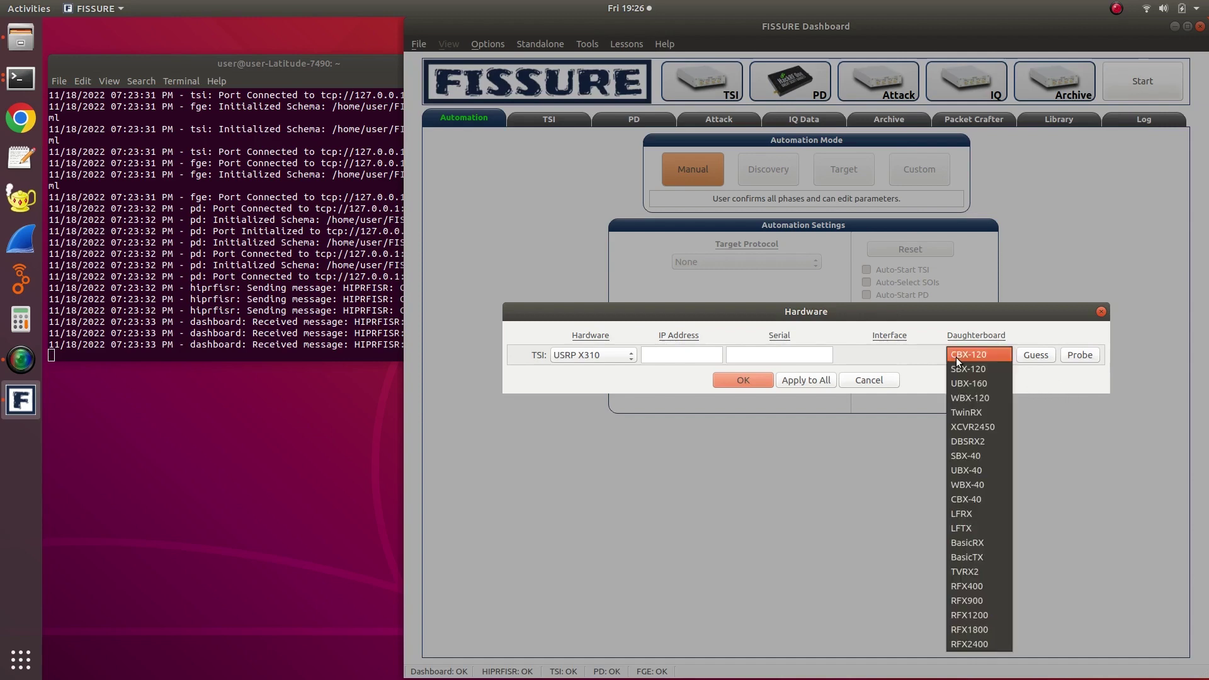
pyautogui.click(933, 373)
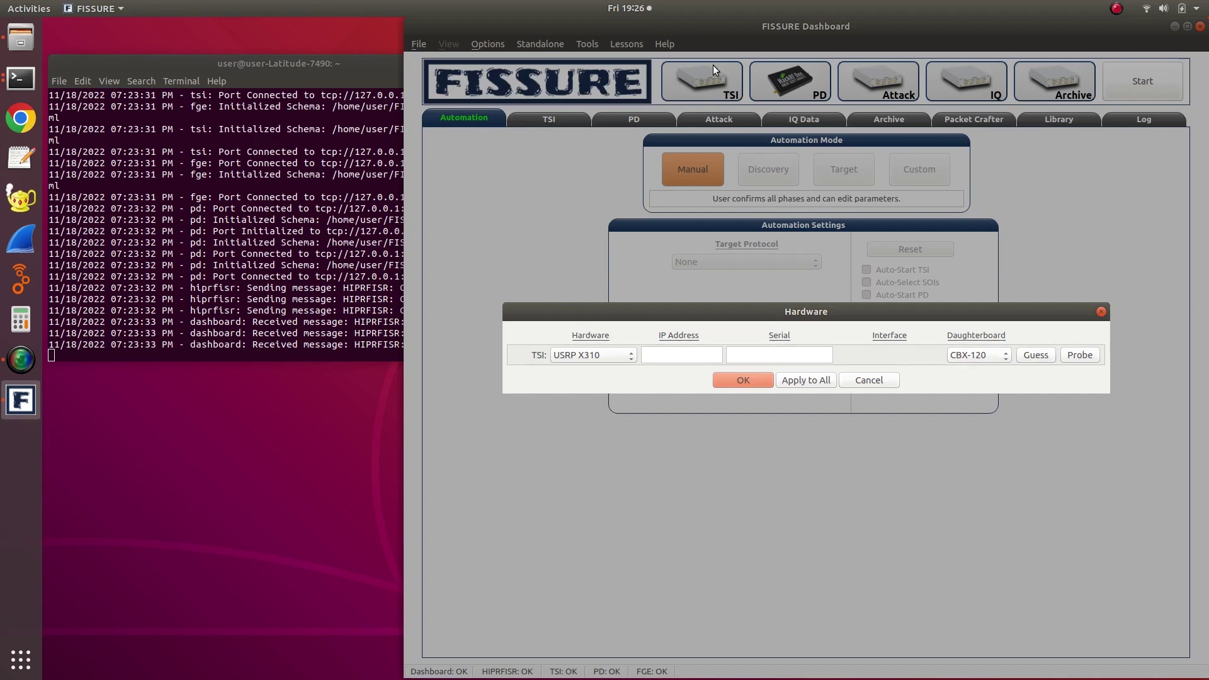
# Select 802.11x Adapter as the TSI hardware and cycle through the automatically detected wireless interfaces.
pyautogui.click(615, 353)
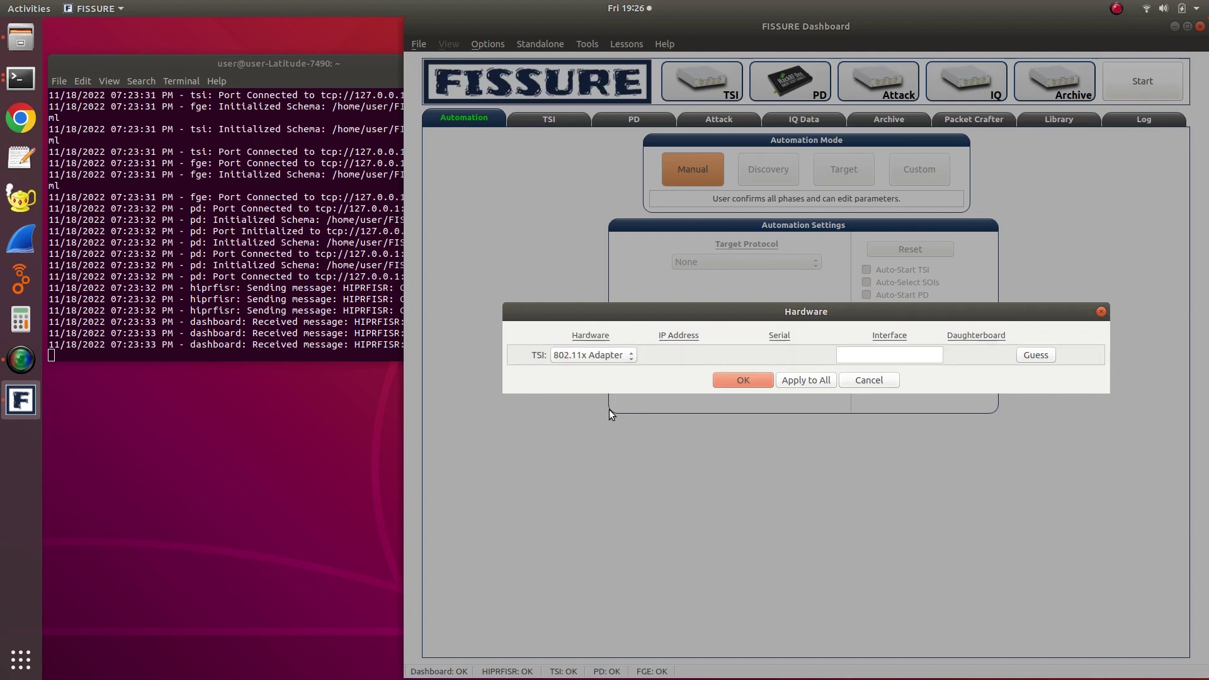
pyautogui.click(1023, 358)
pyautogui.click(1023, 359)
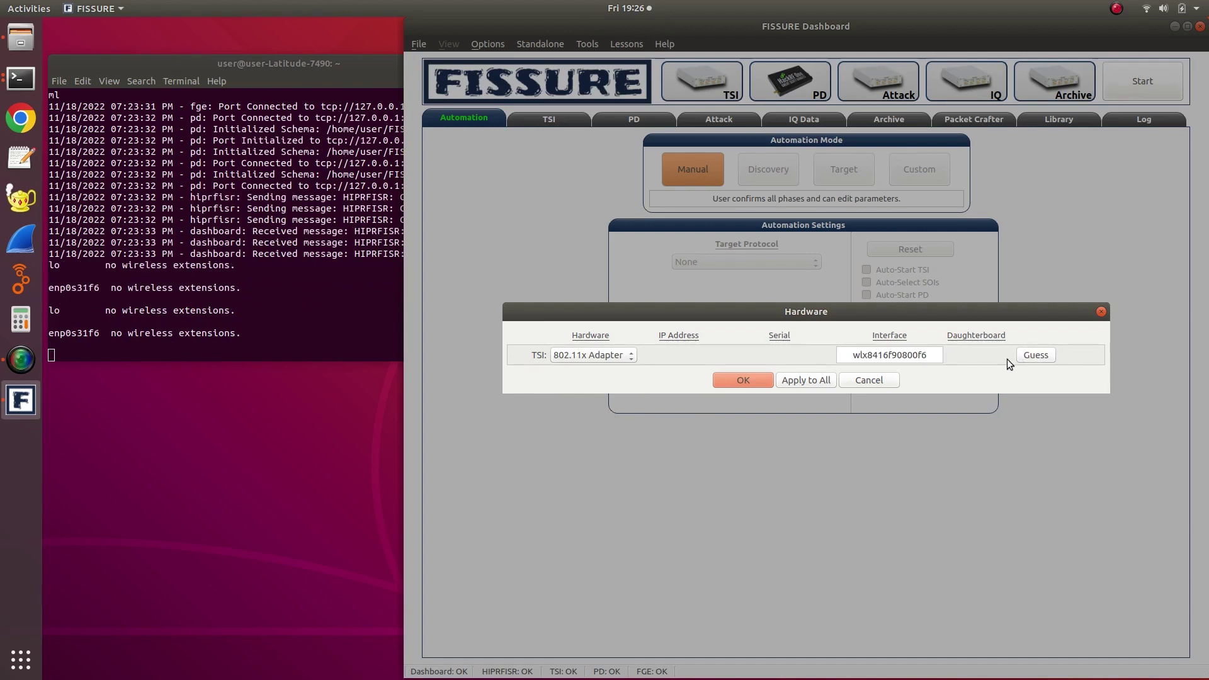
pyautogui.click(1030, 357)
pyautogui.click(1029, 357)
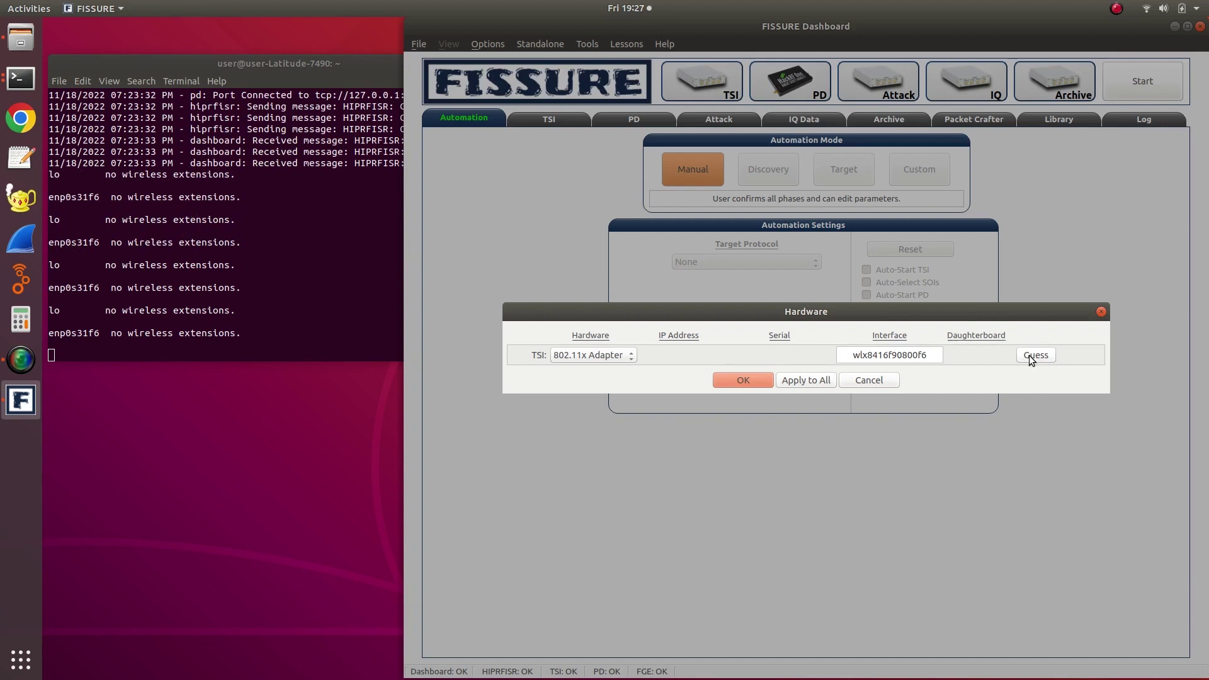
pyautogui.click(1036, 355)
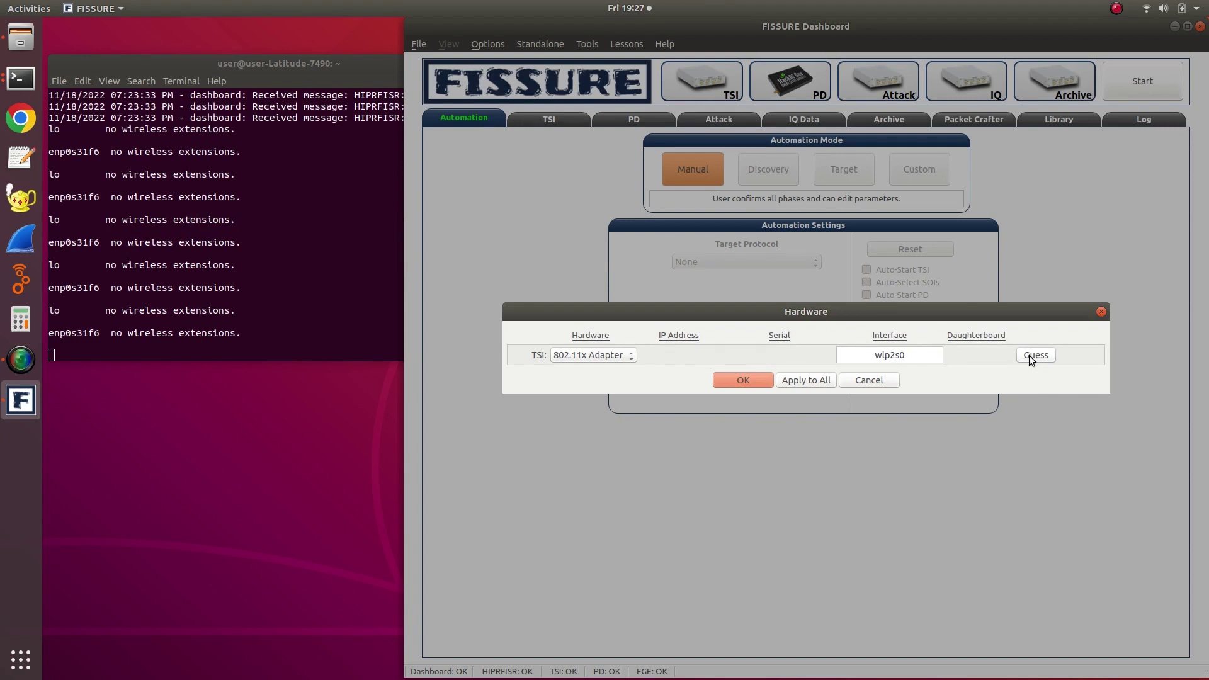
pyautogui.click(1029, 355)
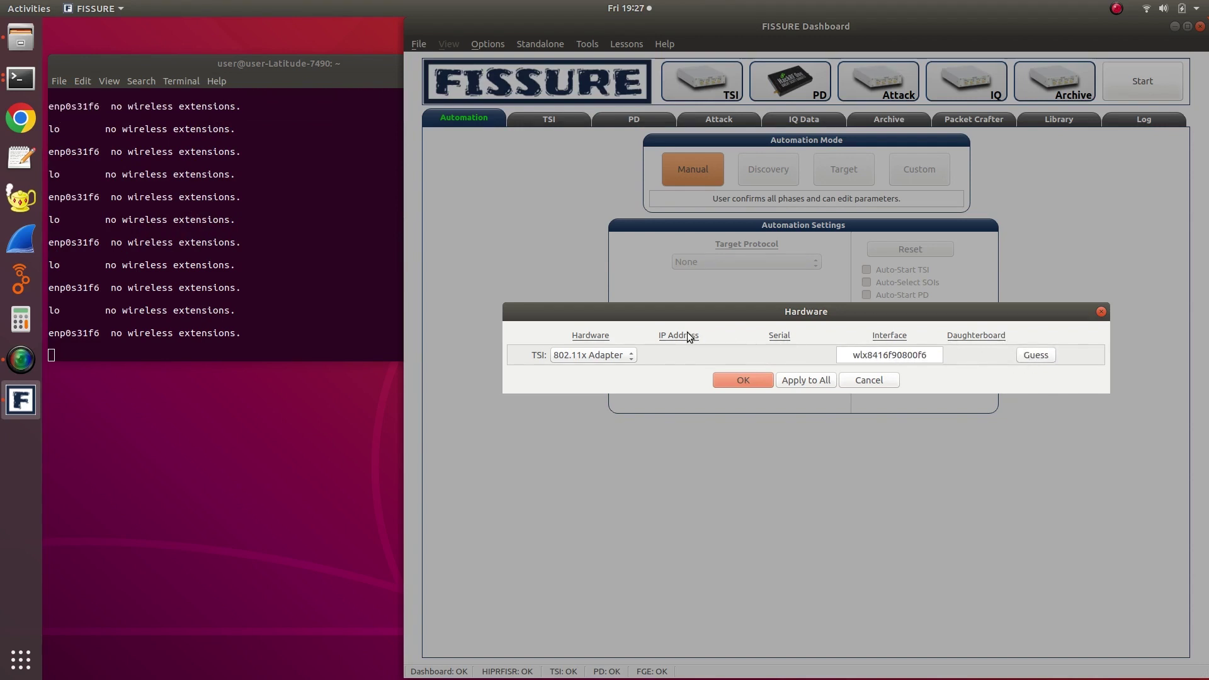
# Set the TSI hardware back to USRP B210 and apply it to all components.
pyautogui.click(632, 356)
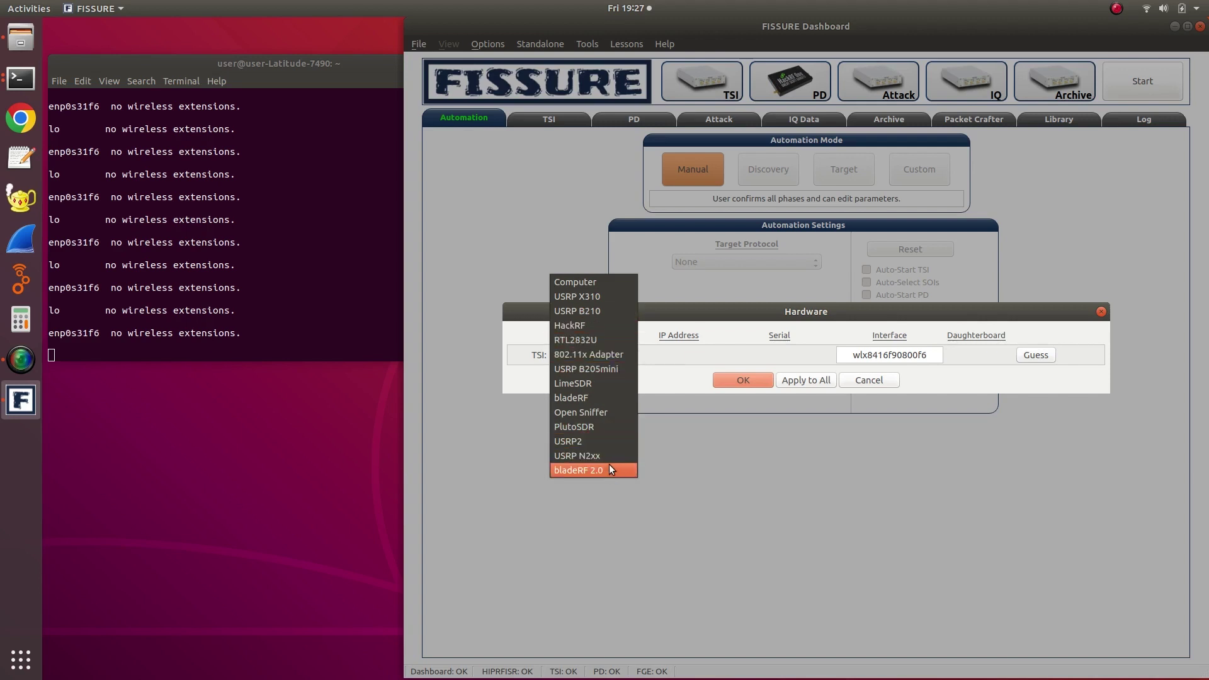
pyautogui.click(674, 356)
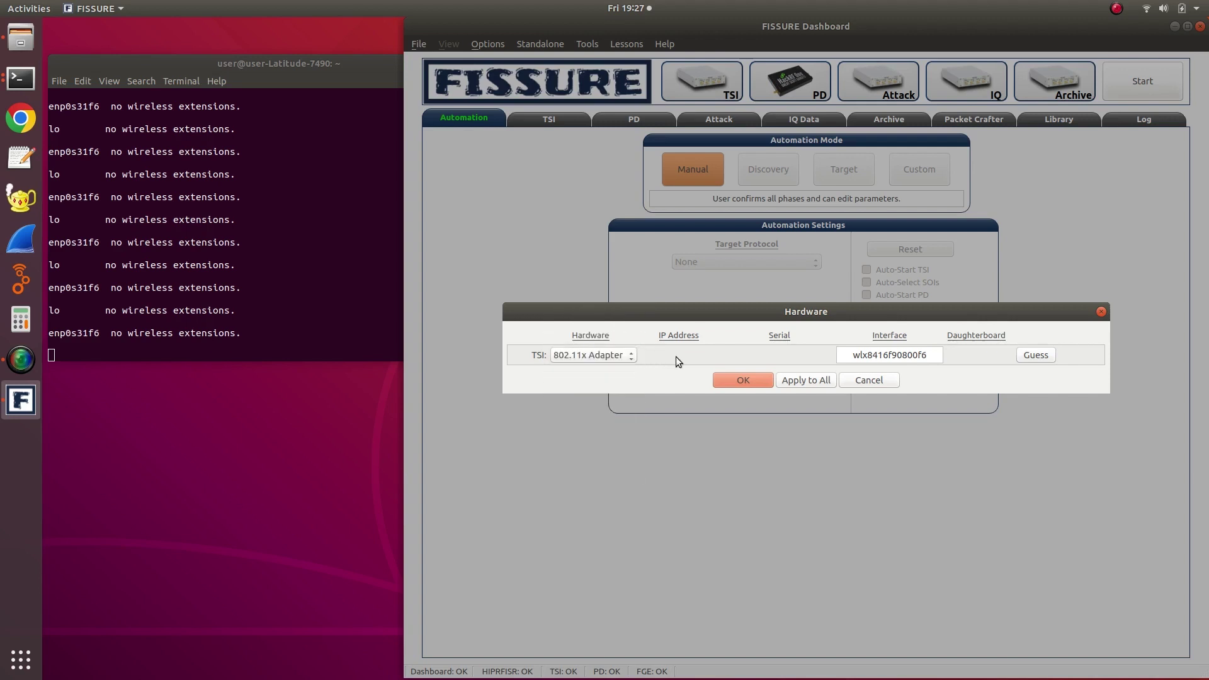
pyautogui.click(583, 356)
pyautogui.click(570, 318)
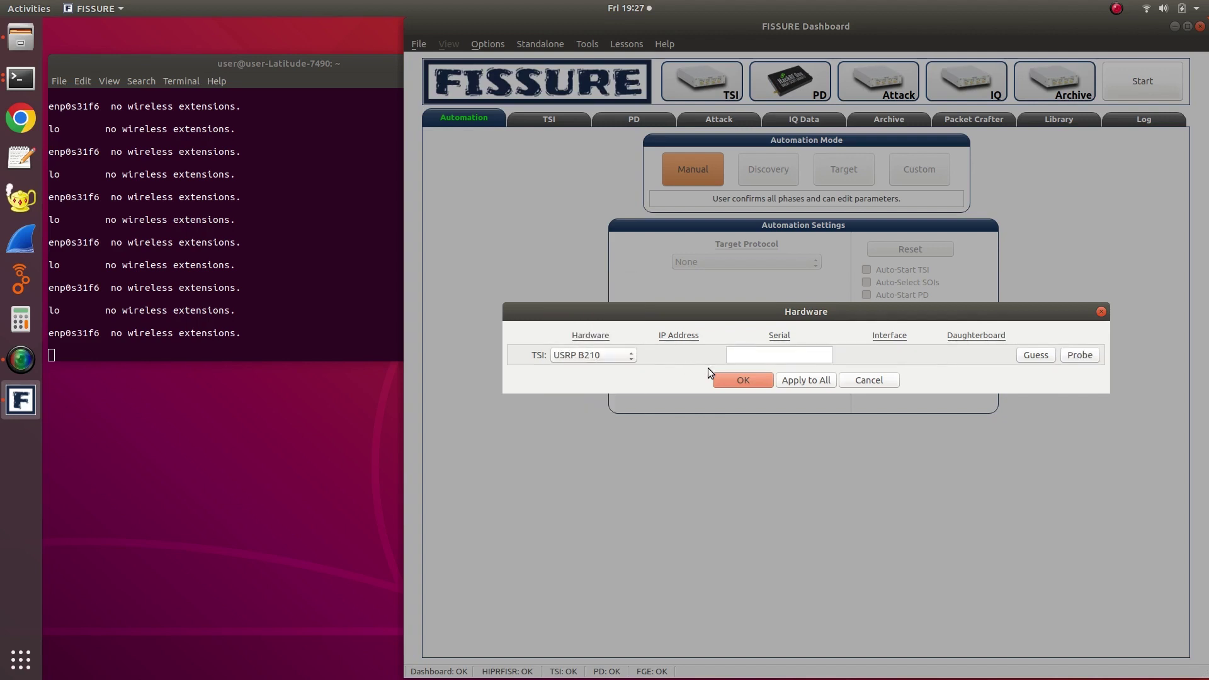
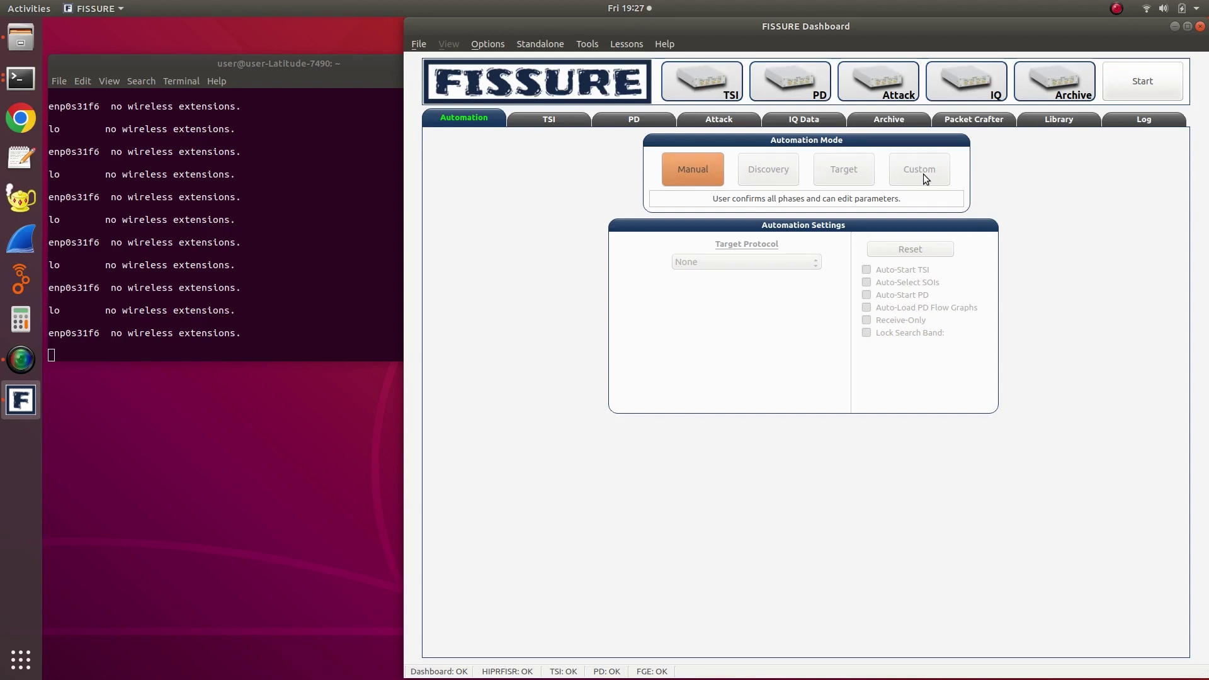
# Start the system in Manual automation mode.
pyautogui.click(1139, 93)
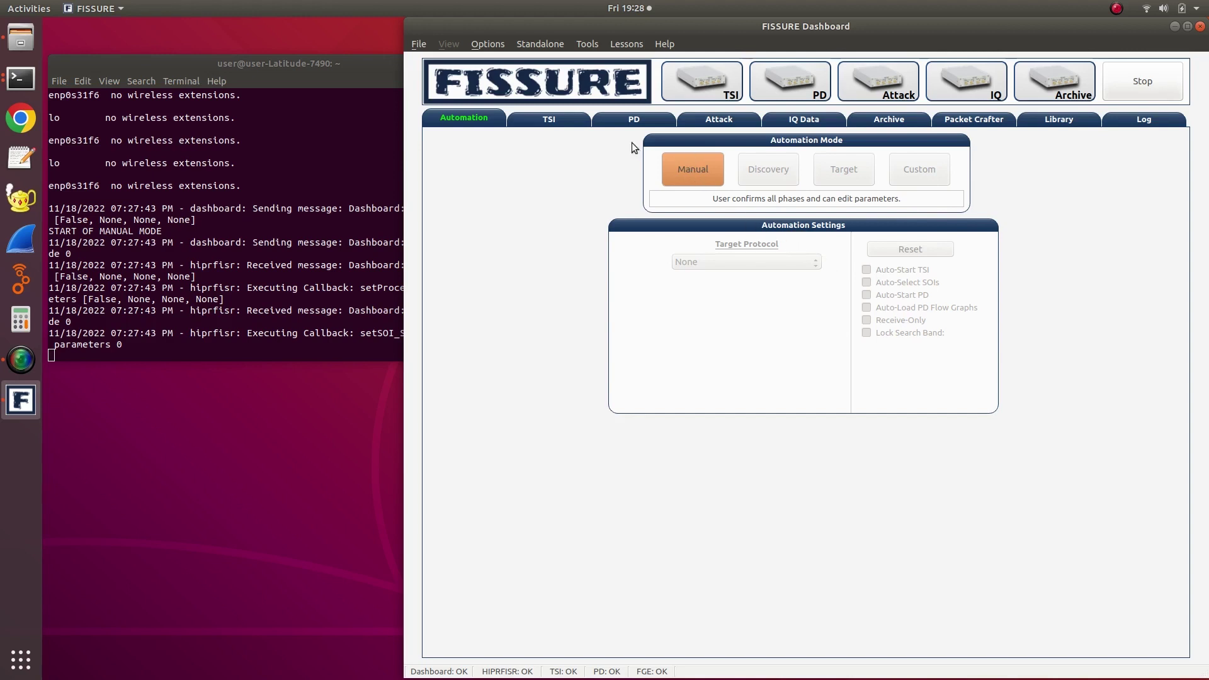
# Look through the TSI Detector, Conditioner, Feature Extractor and Classifier pages.
pyautogui.click(517, 122)
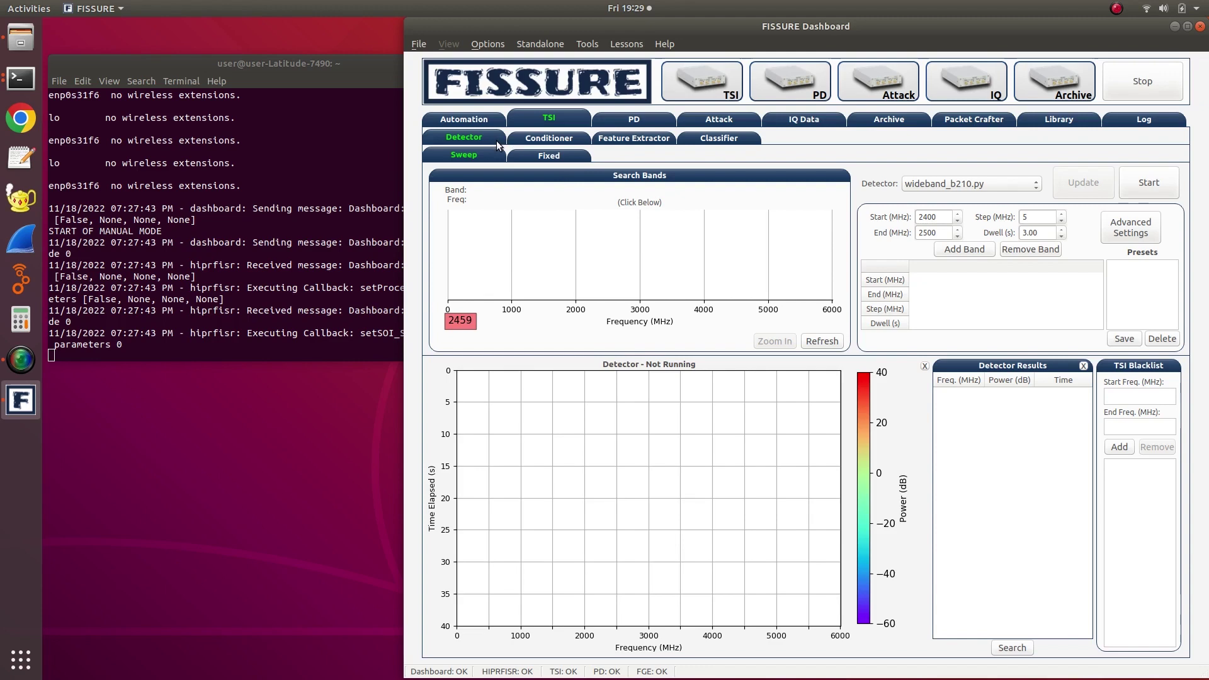
pyautogui.click(528, 140)
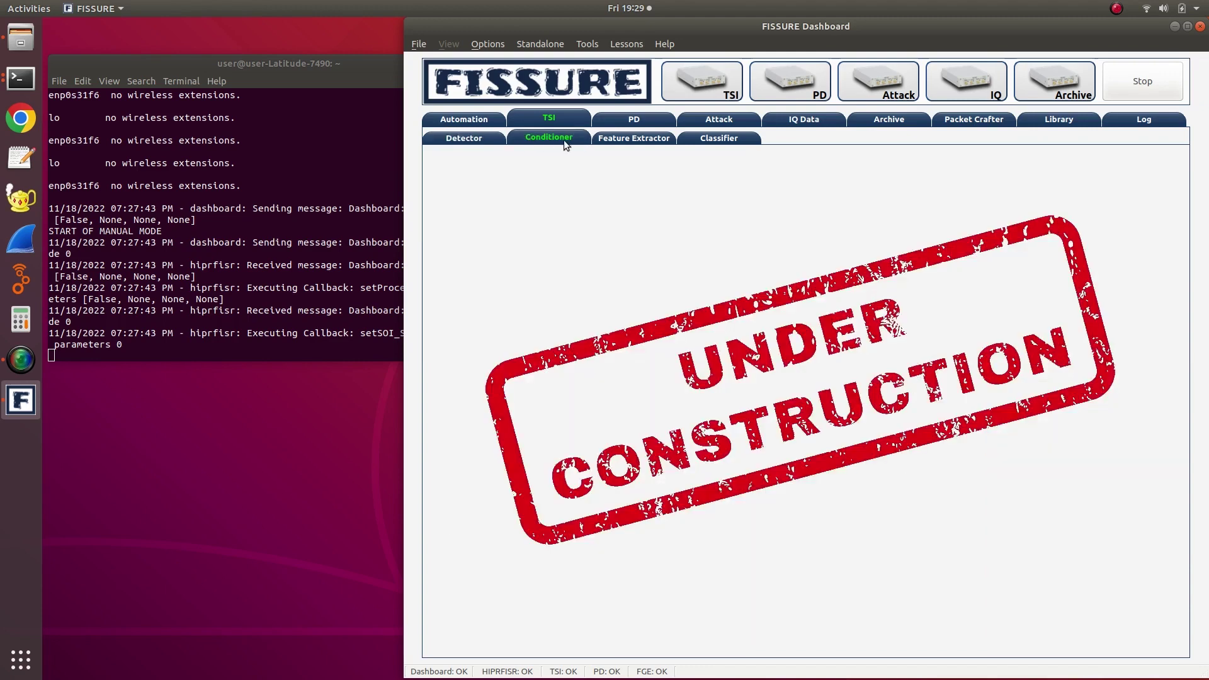
pyautogui.click(614, 139)
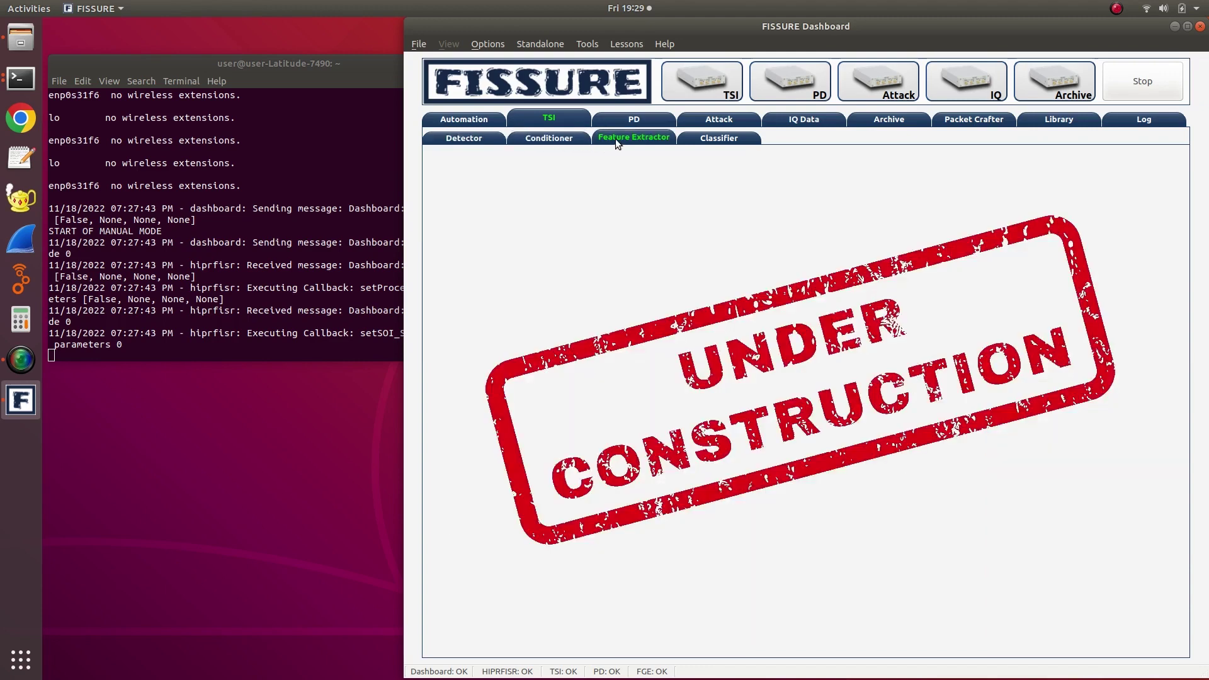
pyautogui.click(707, 137)
pyautogui.click(568, 144)
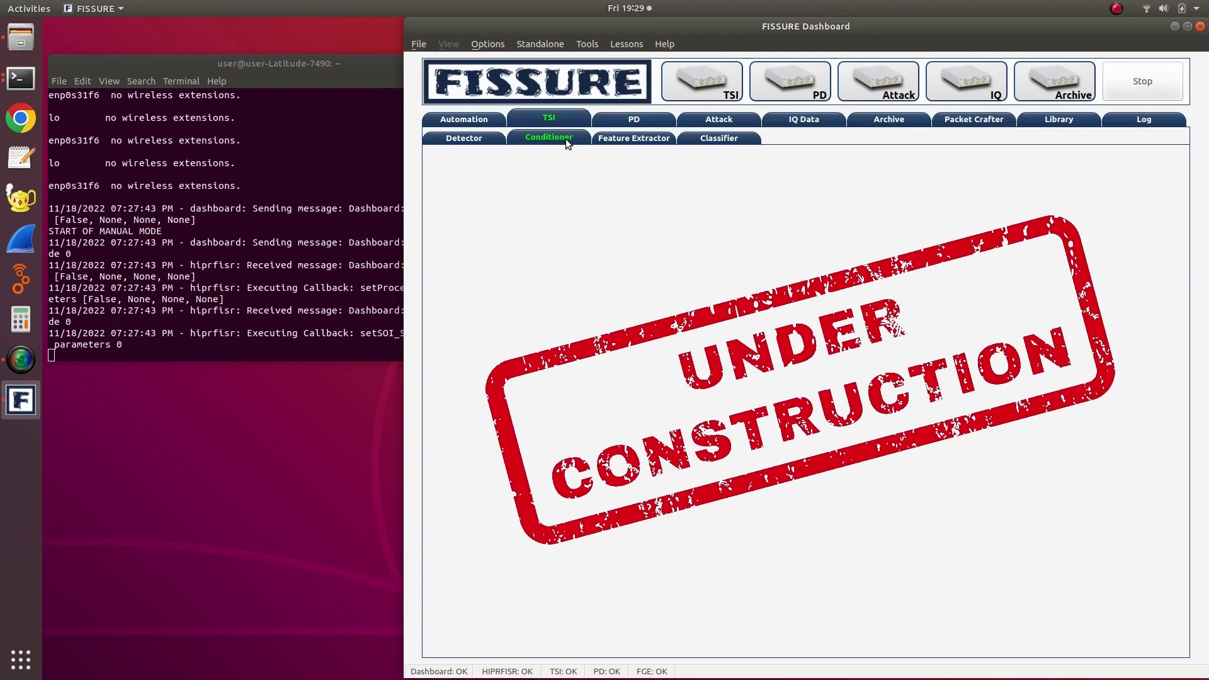
pyautogui.click(600, 139)
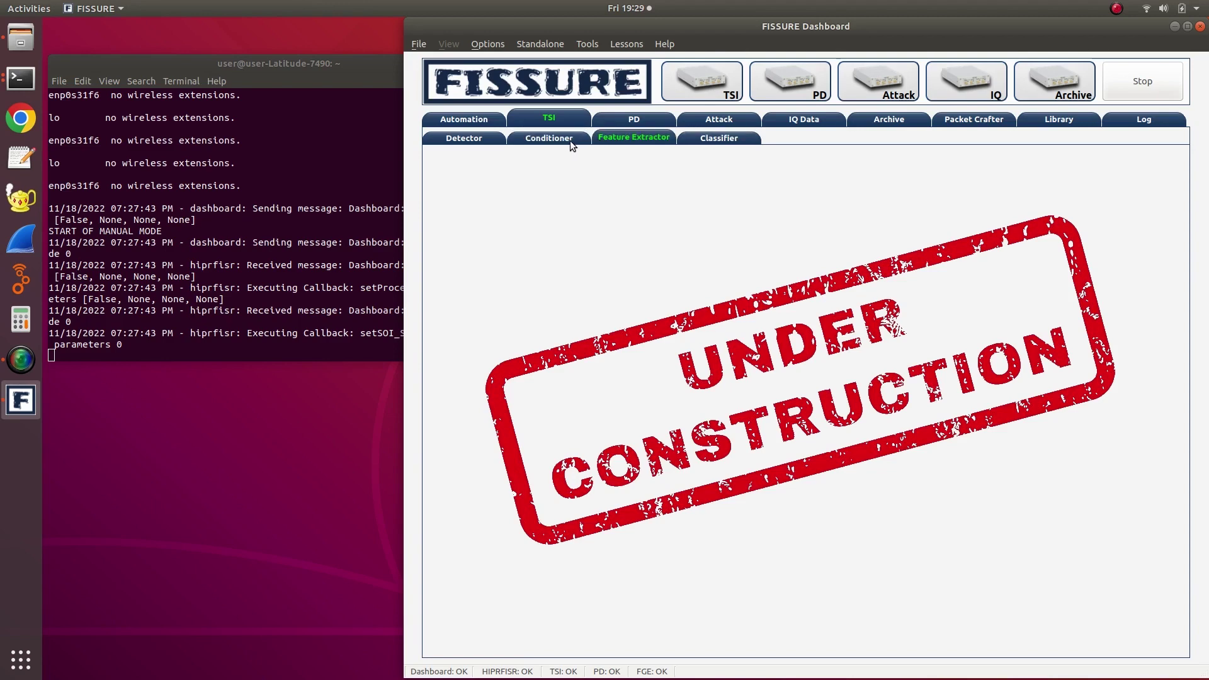
pyautogui.click(570, 140)
pyautogui.click(603, 141)
pyautogui.click(555, 140)
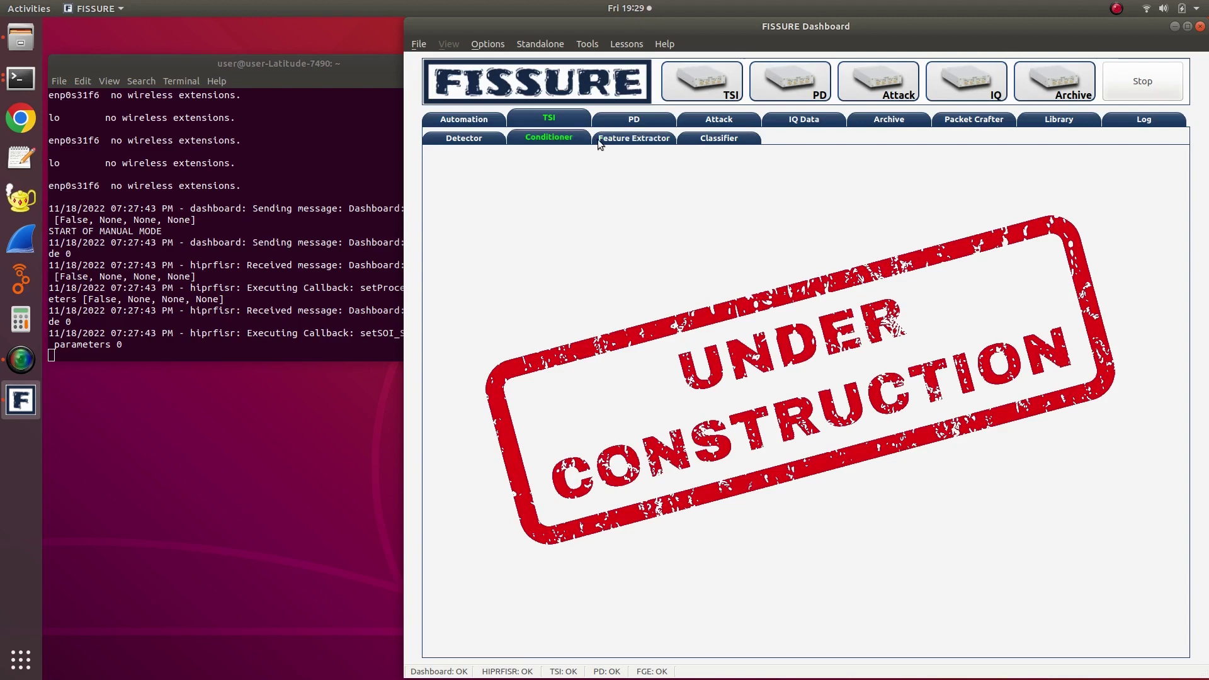
pyautogui.click(598, 140)
pyautogui.click(573, 140)
pyautogui.click(649, 140)
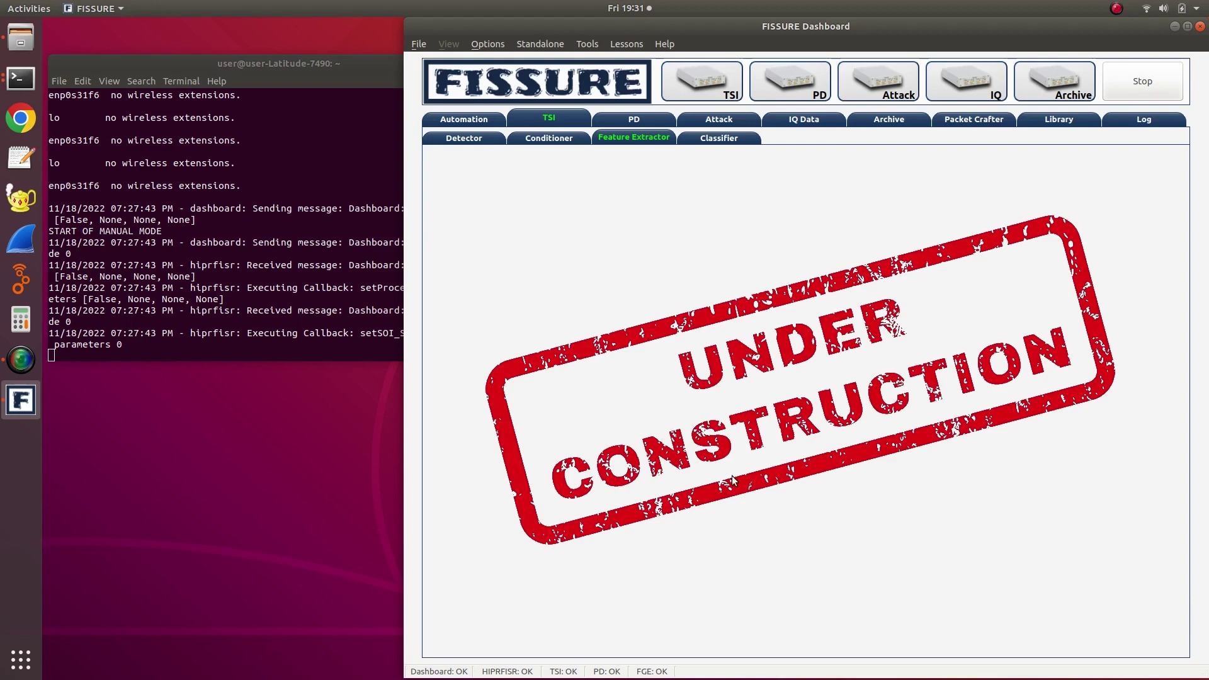
pyautogui.click(714, 143)
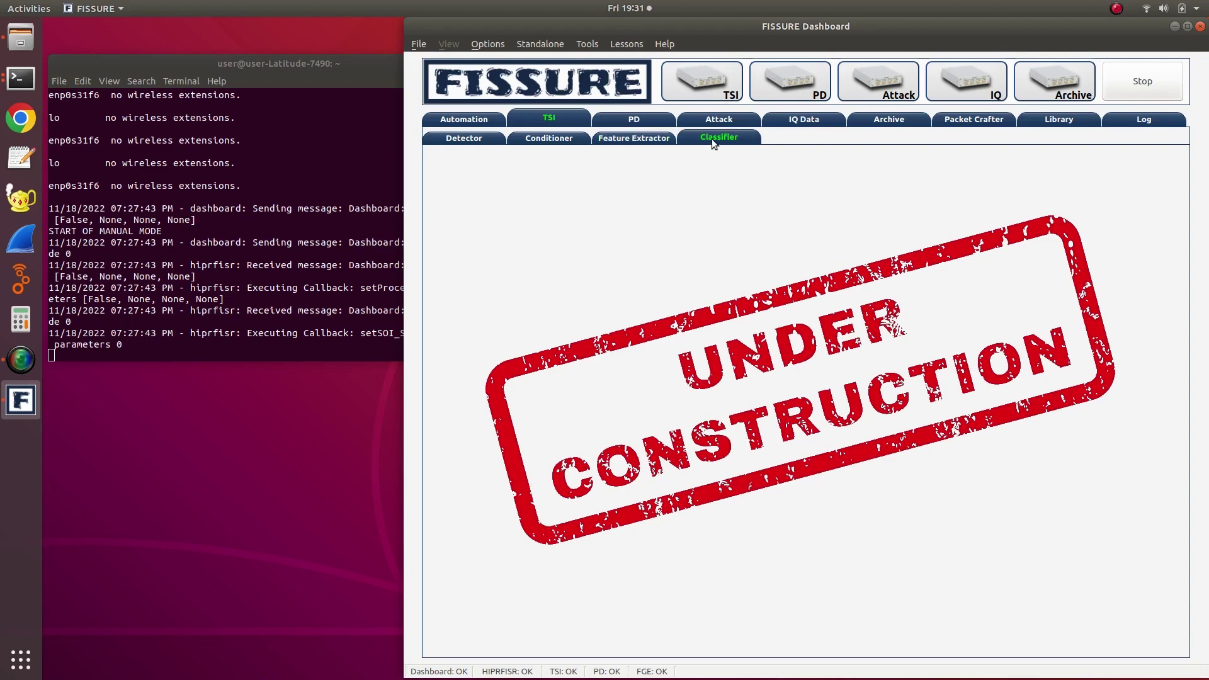
# In the TSI sweep detector, add a 2400 to 2500 MHz search band with step 5 and dwell 3.00, remove it, and add it again.
pyautogui.click(450, 137)
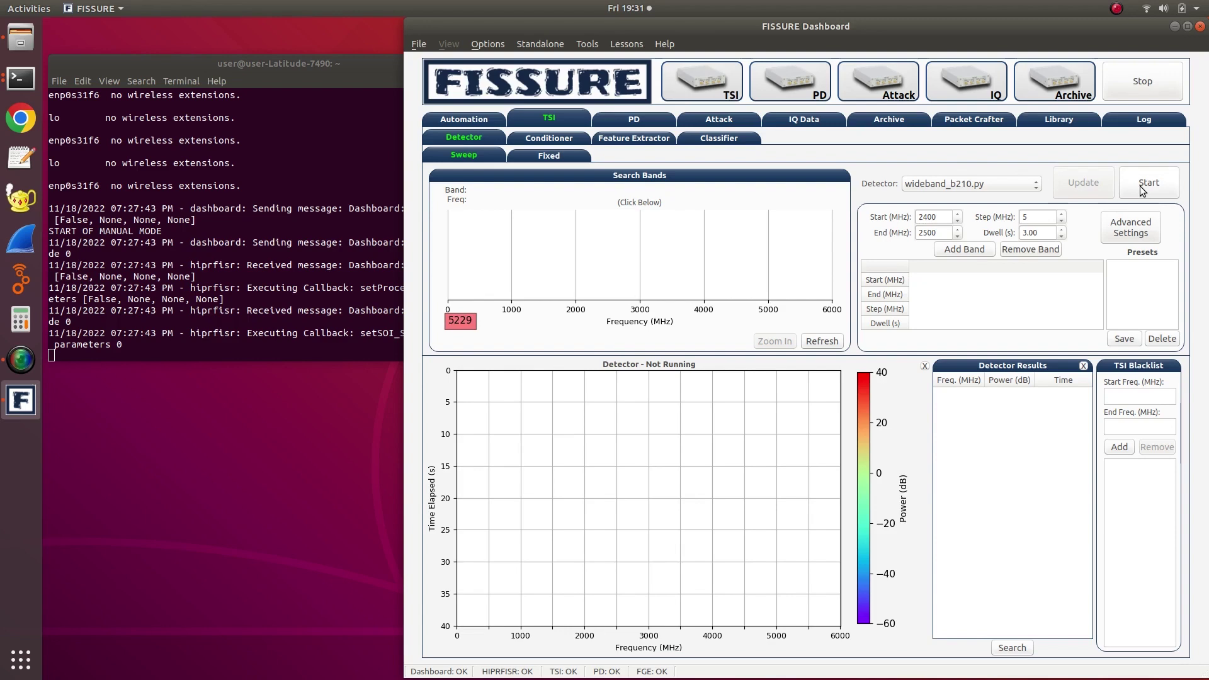
pyautogui.click(940, 251)
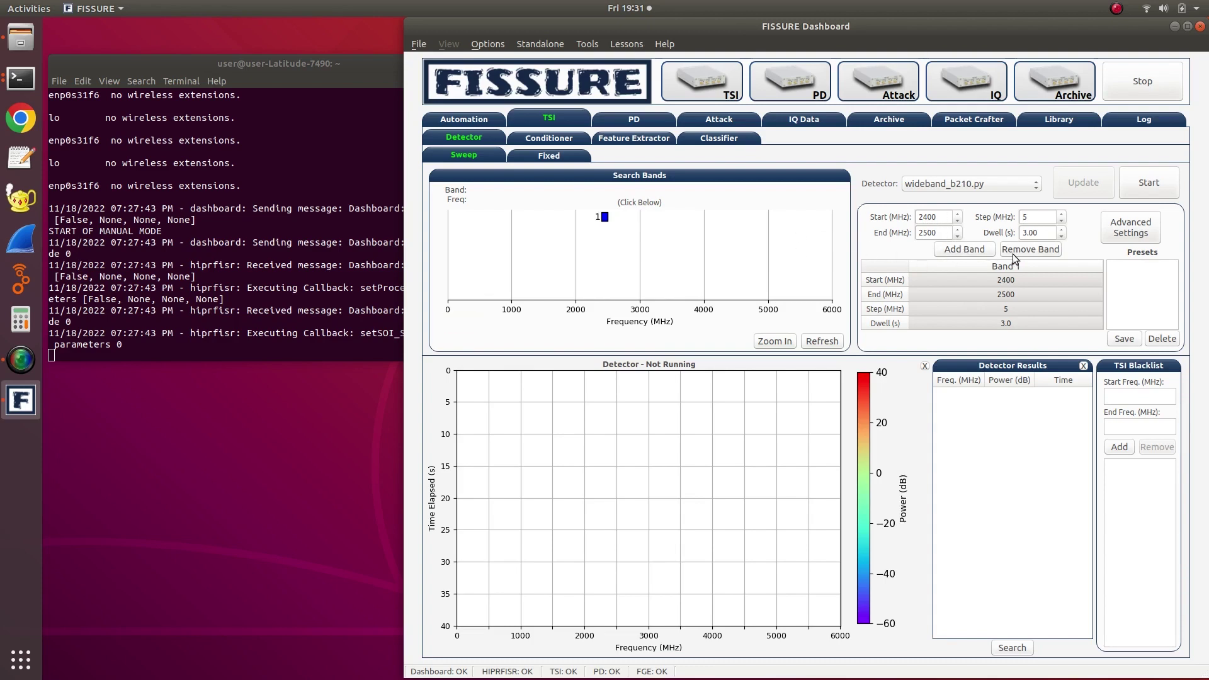
pyautogui.click(1014, 254)
pyautogui.click(958, 250)
# Draw a search band from about 1487 to 3854 MHz on the Search Bands chart and add it twice.
pyautogui.moveTo(542, 243); pyautogui.dragTo(694, 244)
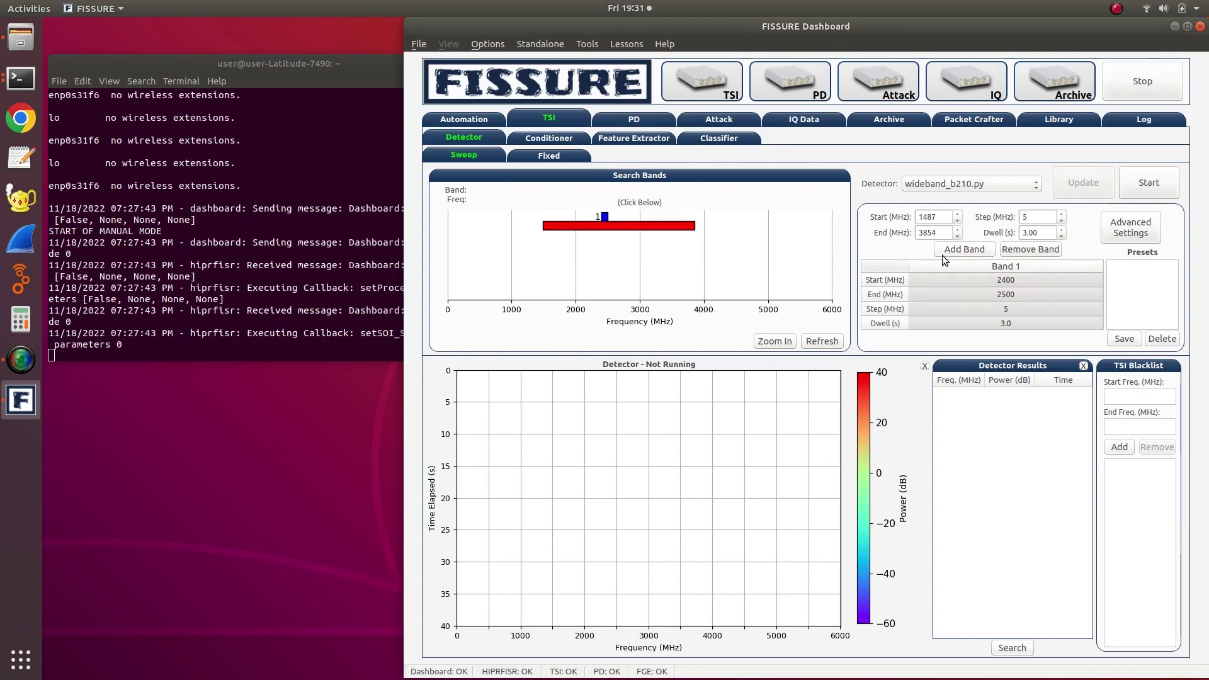
pyautogui.click(960, 251)
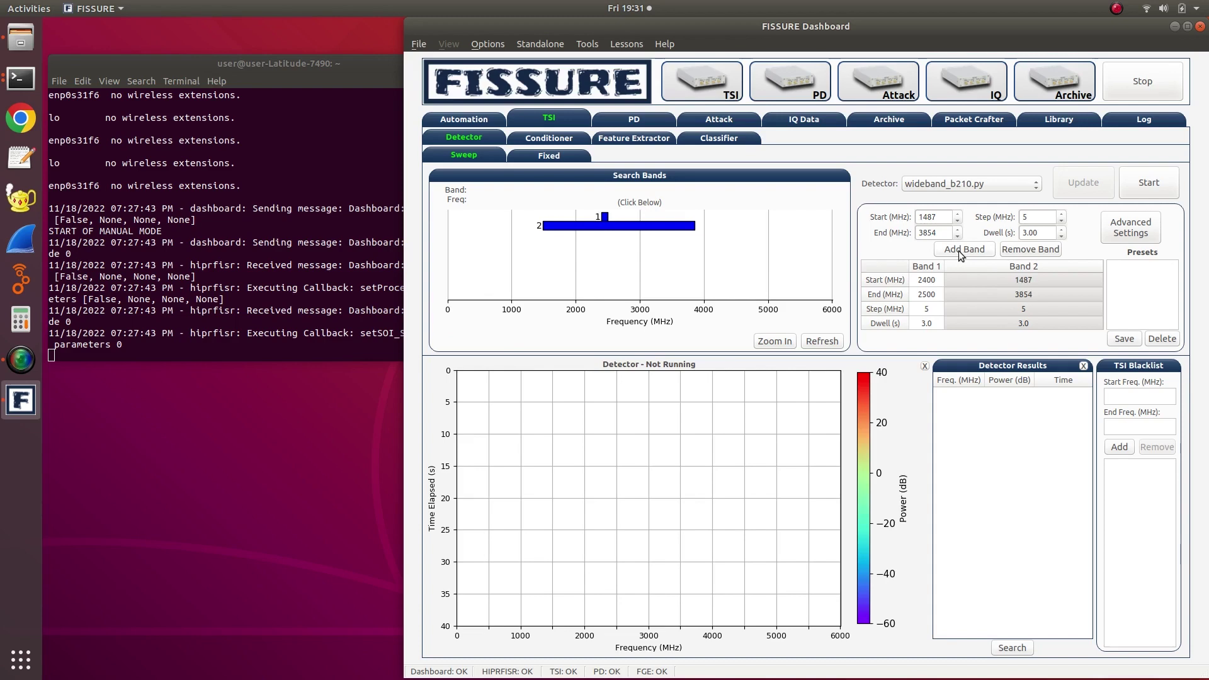
pyautogui.click(941, 251)
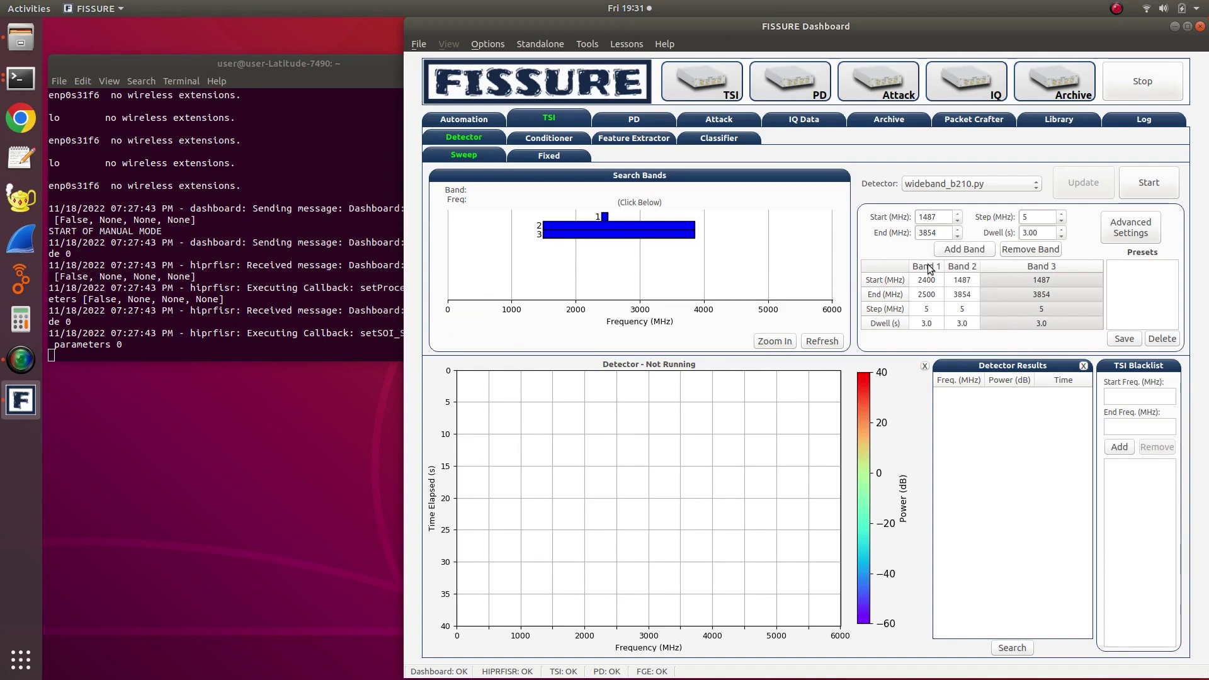
# Select Band 1 in the search band table and review the sweep detector's advanced settings.
pyautogui.click(926, 296)
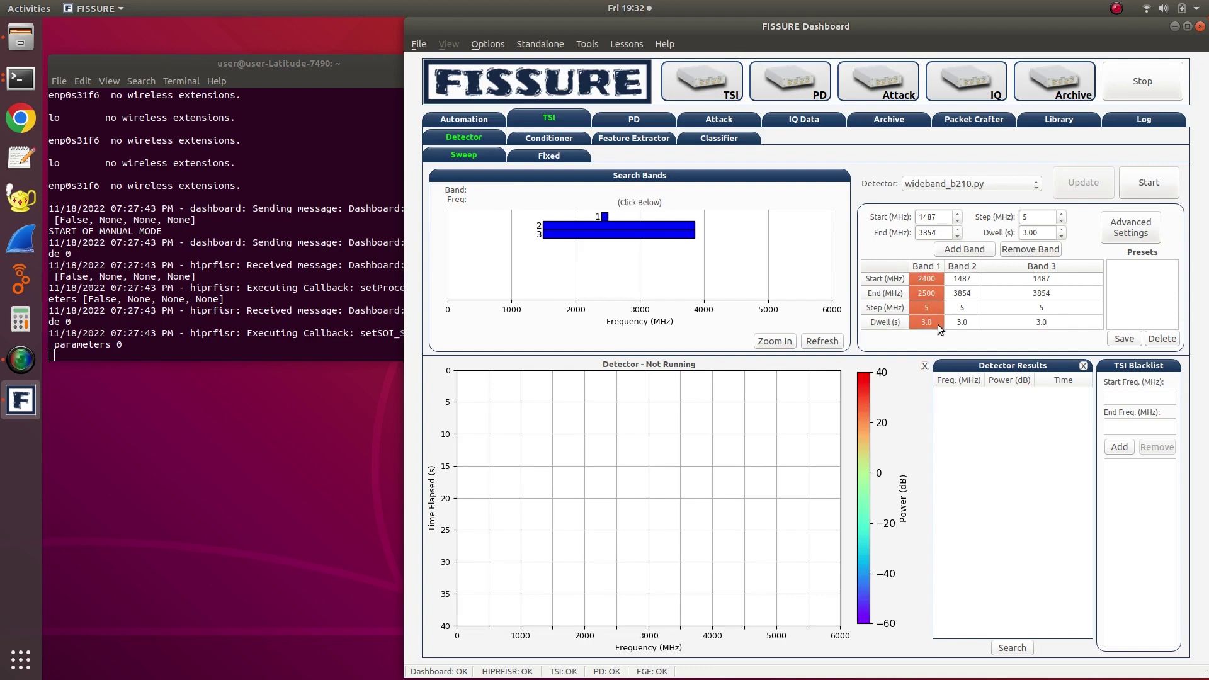
pyautogui.click(1128, 221)
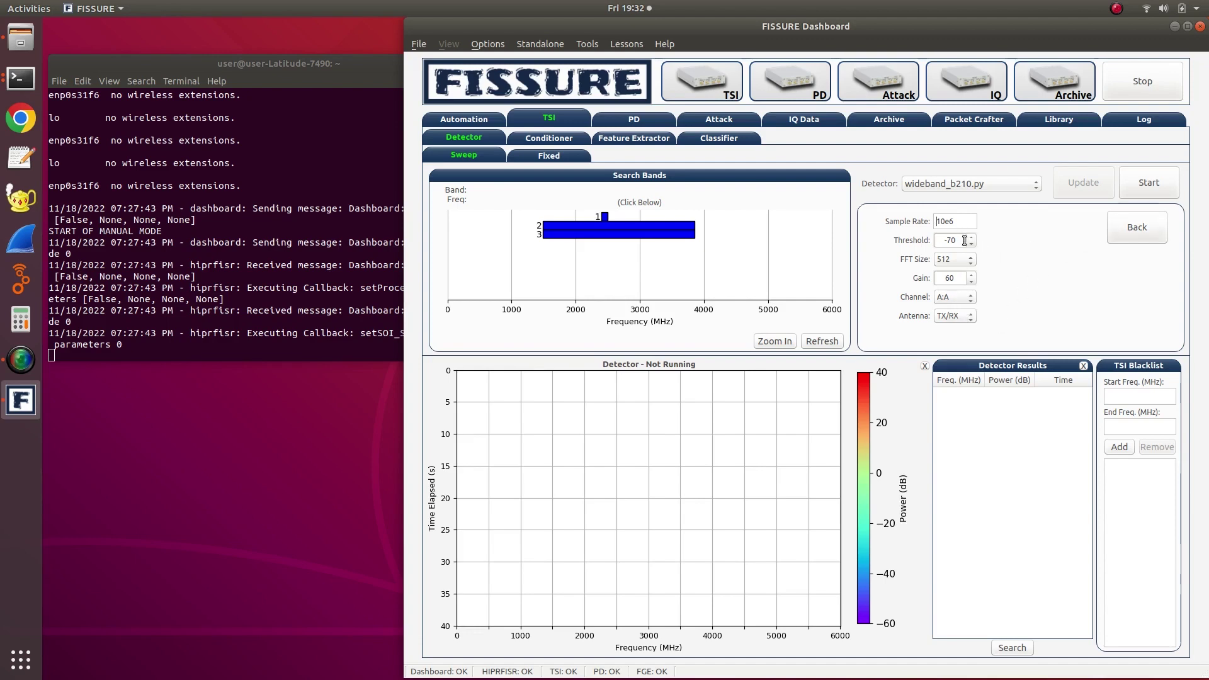
pyautogui.click(1142, 226)
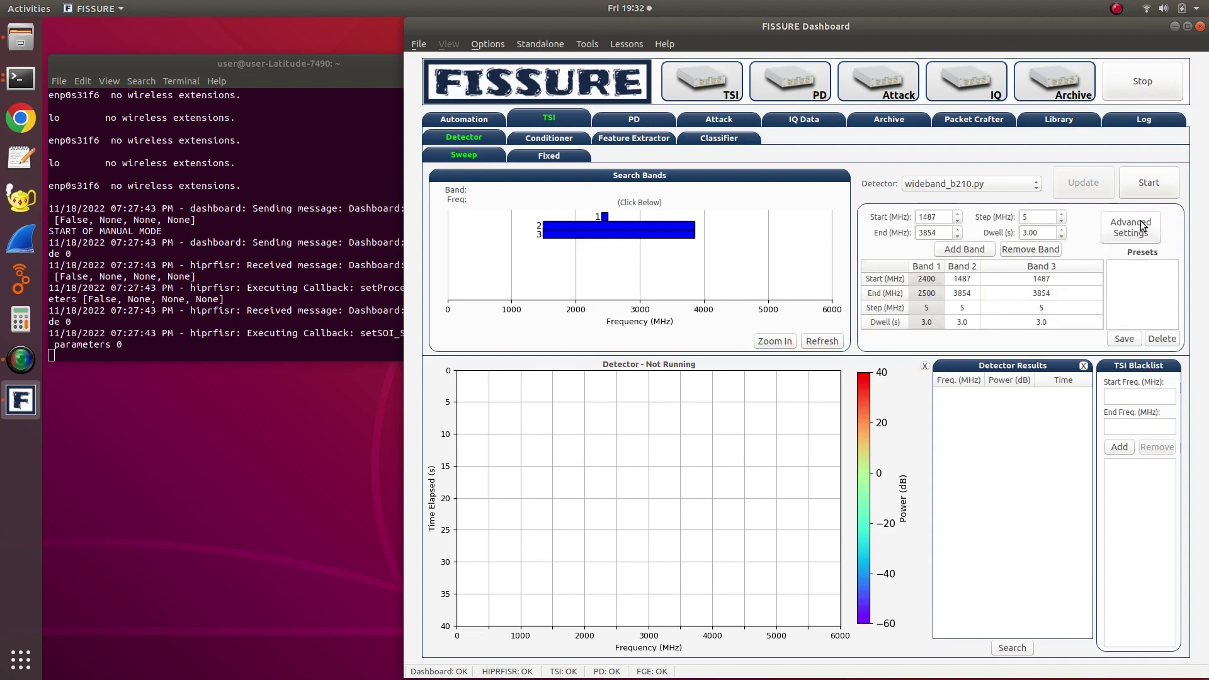
# Start the wideband_b210.py sweep detector, apply the three-band TSI configuration, and stop the detector after a short run.
pyautogui.click(1126, 183)
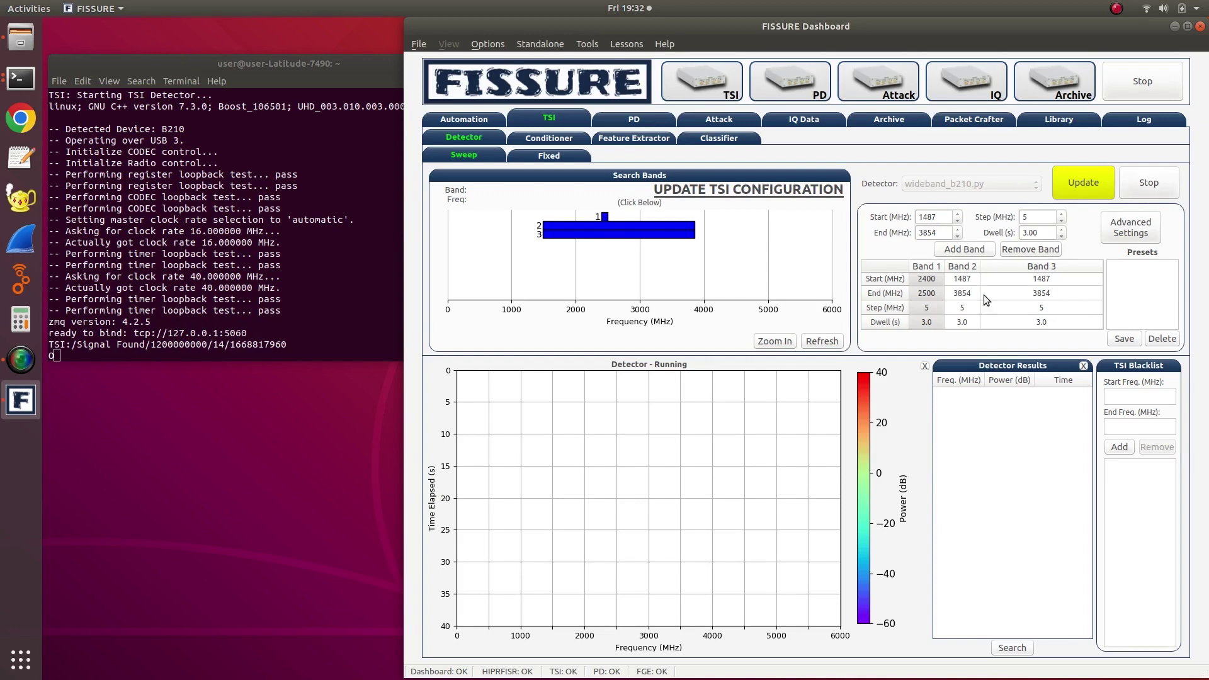
pyautogui.click(1091, 182)
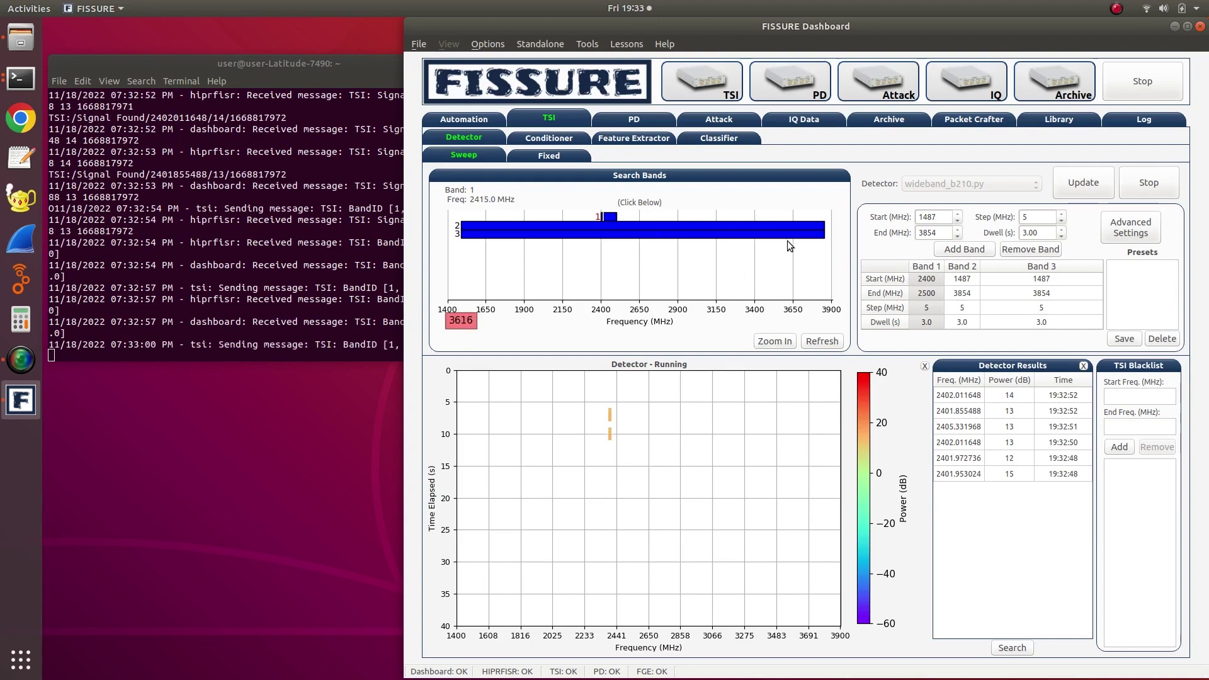
pyautogui.click(1141, 190)
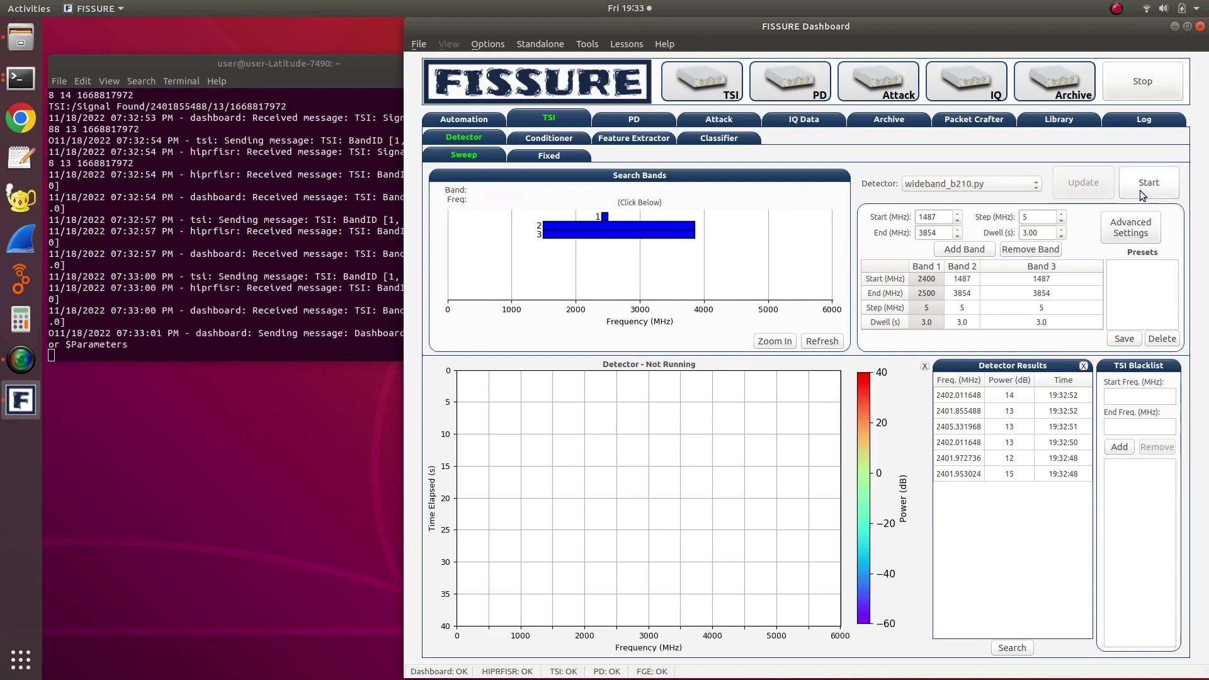
# Remove both 1487 to 3854 MHz search bands, keeping only the 2400 to 2500 MHz band.
pyautogui.click(1003, 281)
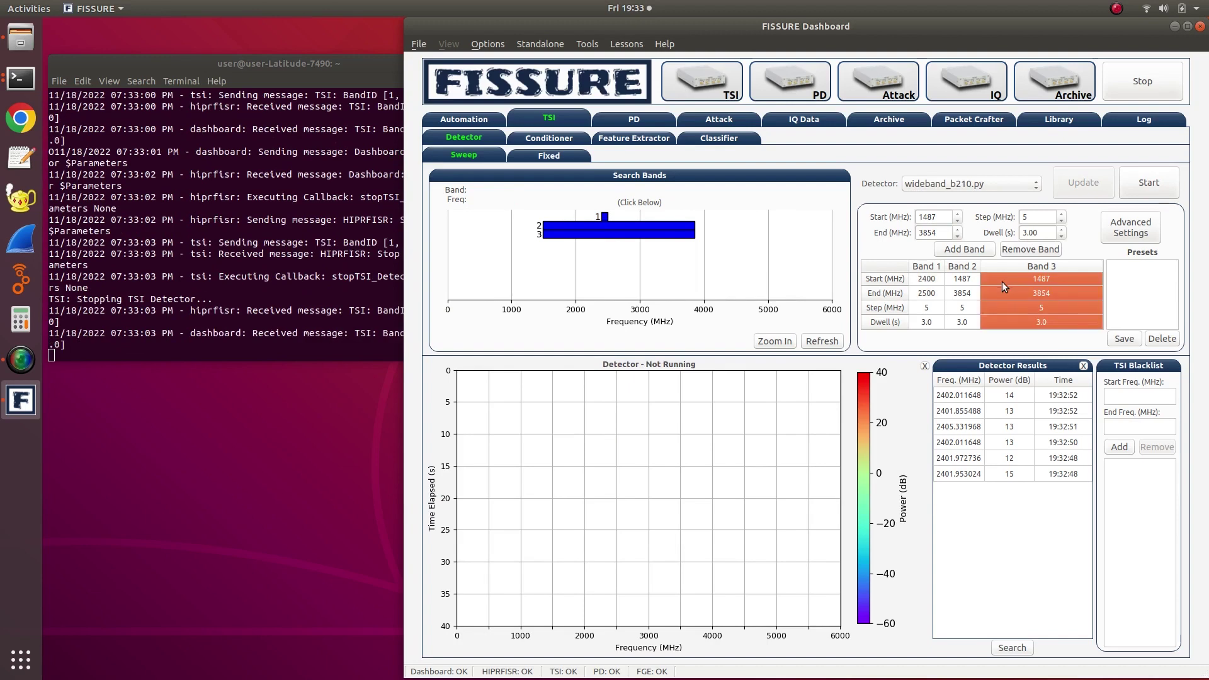
pyautogui.click(1014, 250)
pyautogui.click(1016, 251)
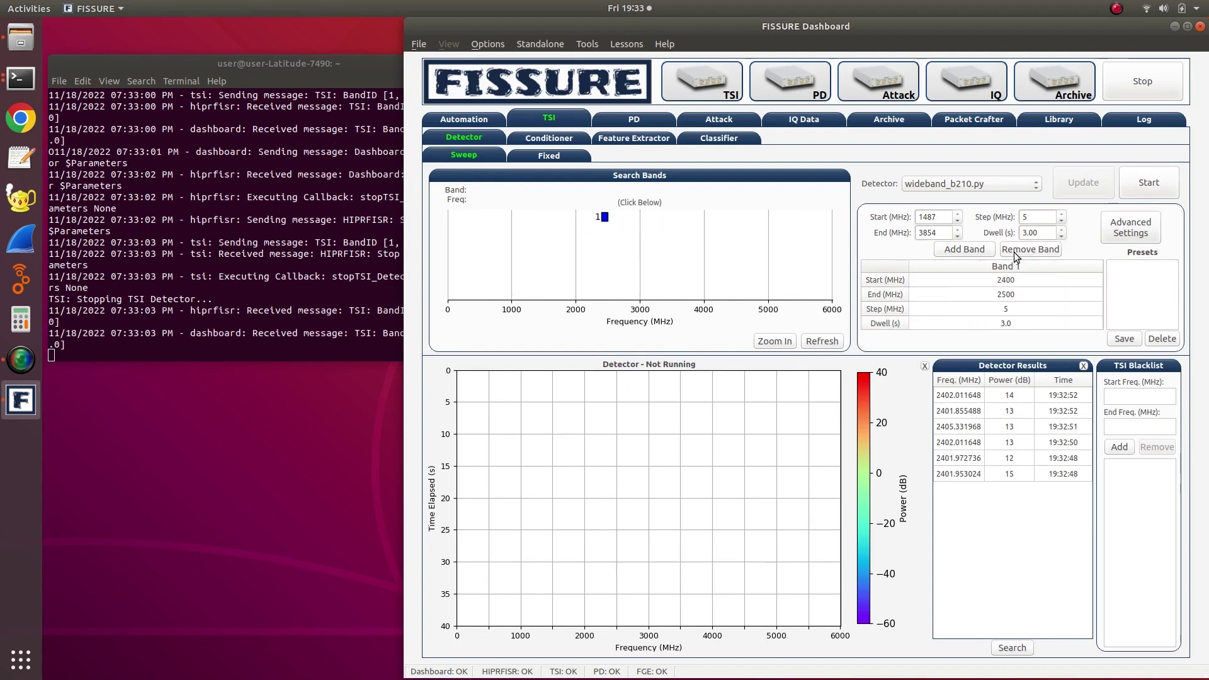
# Run the sweep detector with the updated configuration on the 2400 to 2500 MHz band, and stop it after collecting detections.
pyautogui.click(1135, 183)
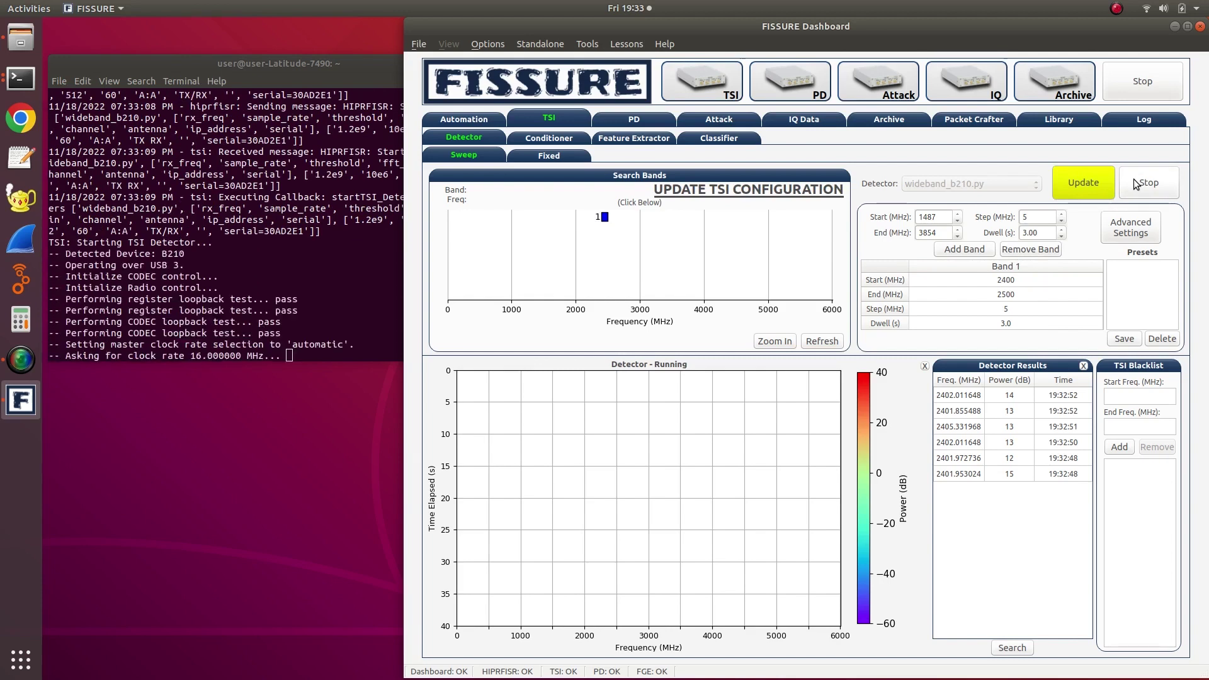
pyautogui.click(1072, 179)
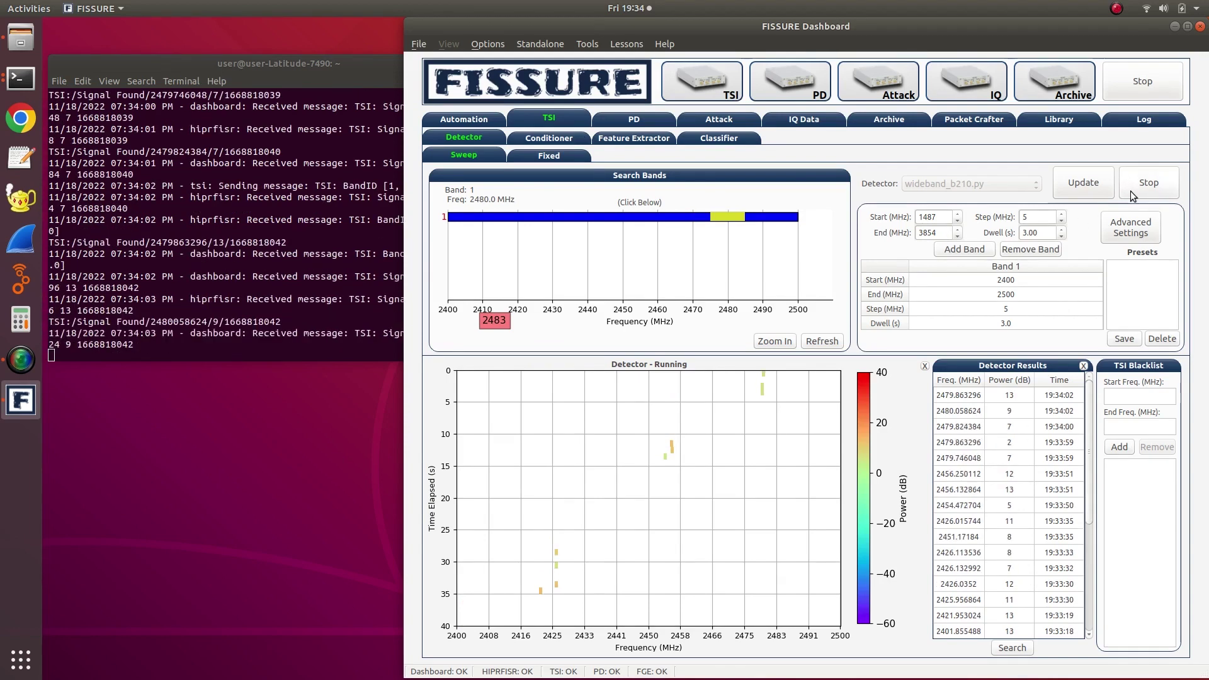
pyautogui.click(1131, 191)
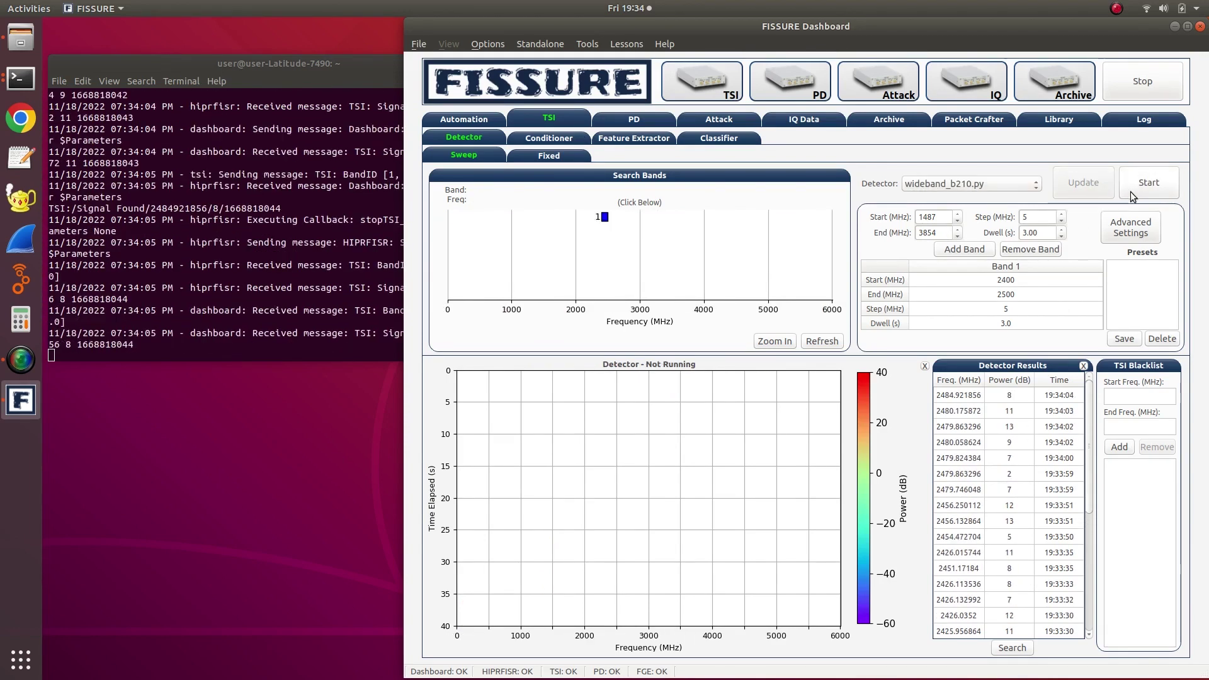
# Choose fixed_threshold_simulator.py as the fixed detector and start it.
pyautogui.click(570, 156)
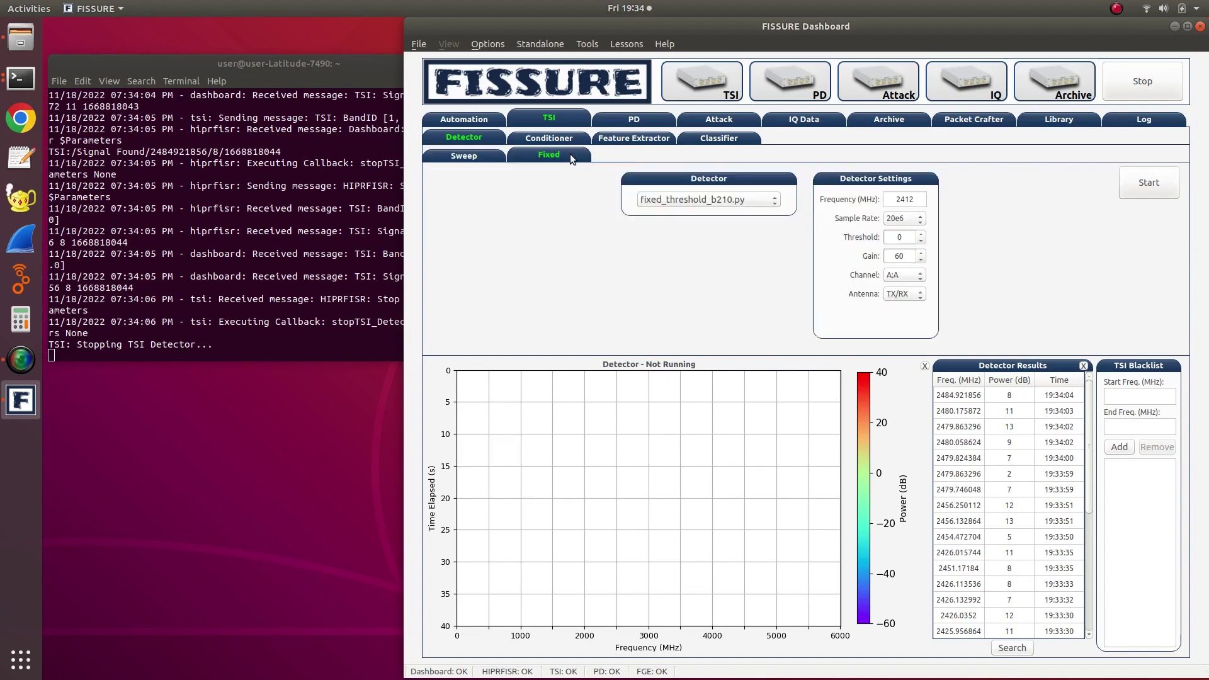
pyautogui.click(678, 203)
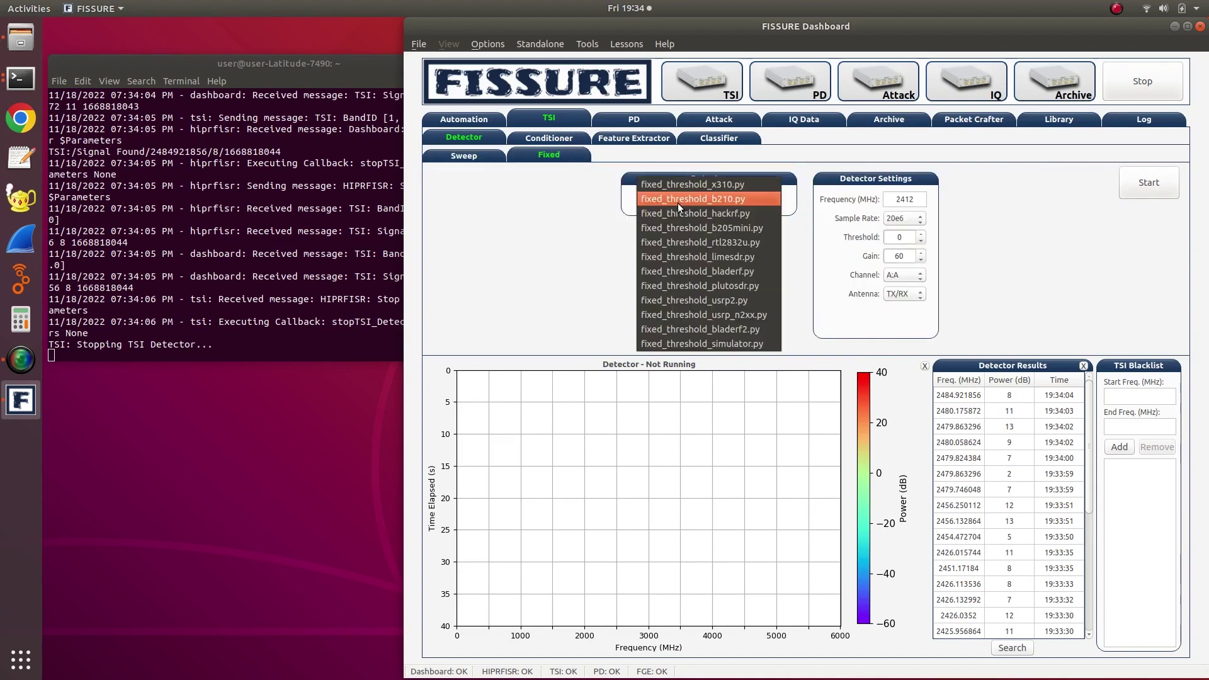
pyautogui.click(658, 343)
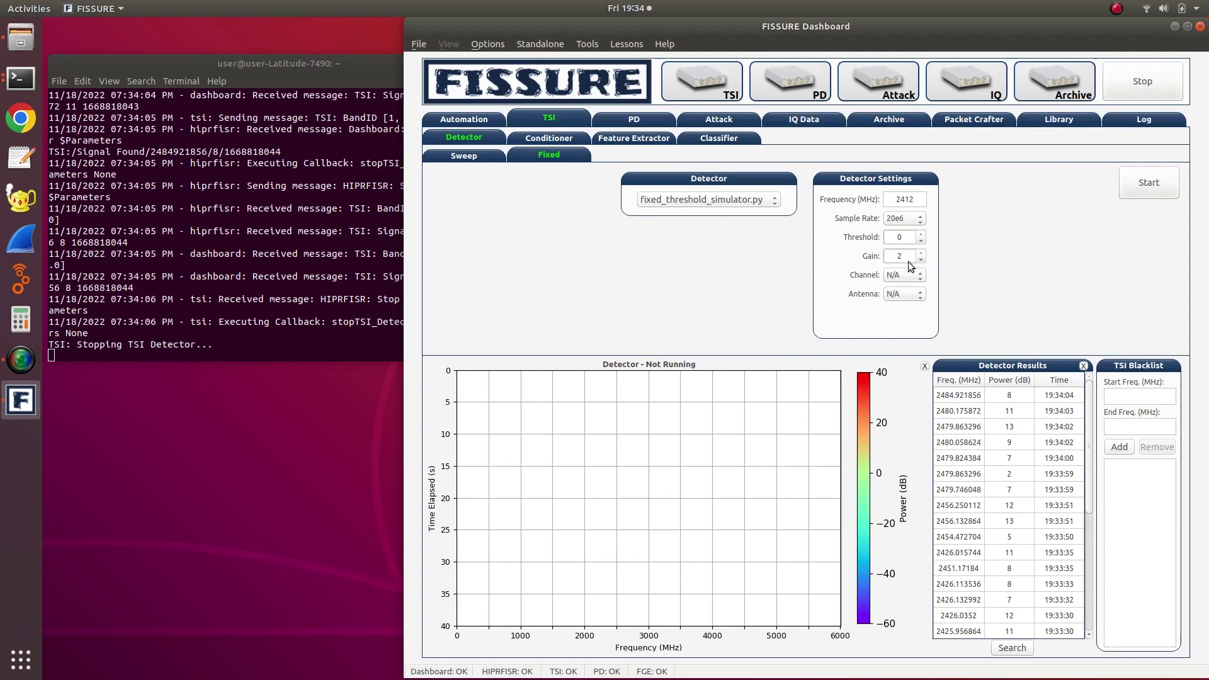
pyautogui.click(1133, 191)
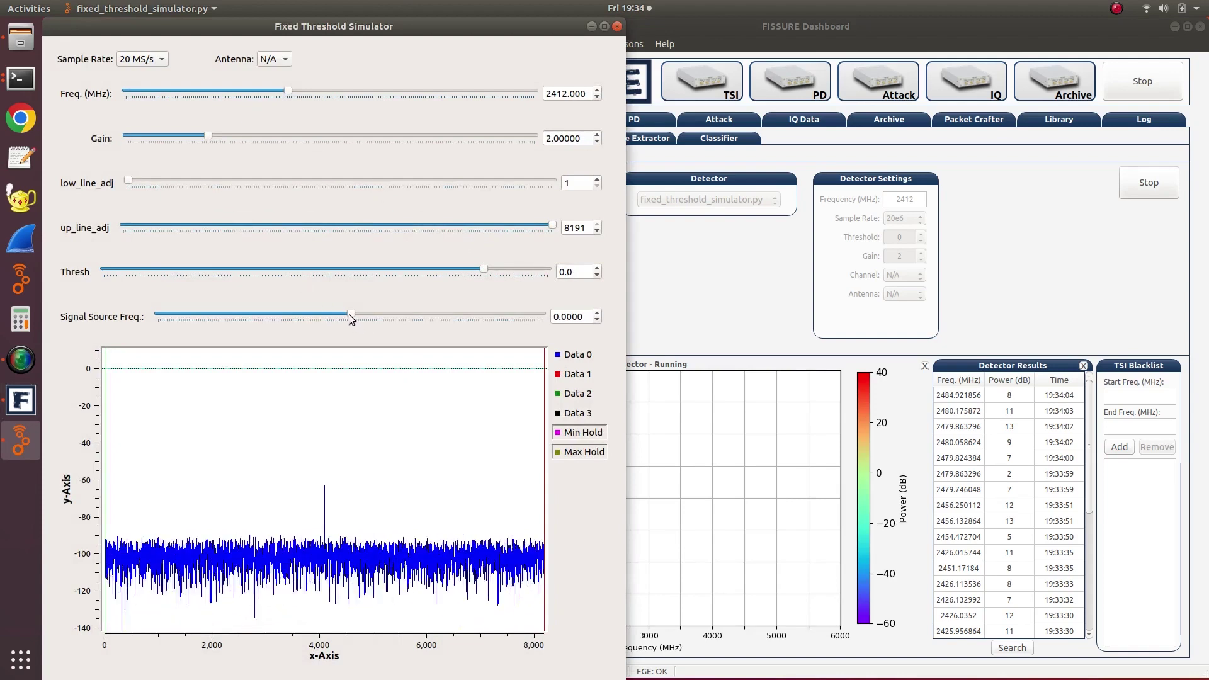
# In the Fixed Threshold Simulator, move the signal source frequency to about 0.41 and raise the gain to about 3.11.
pyautogui.moveTo(349, 315); pyautogui.dragTo(340, 315)
pyautogui.moveTo(244, 315); pyautogui.dragTo(432, 279)
pyautogui.moveTo(208, 135); pyautogui.dragTo(252, 146)
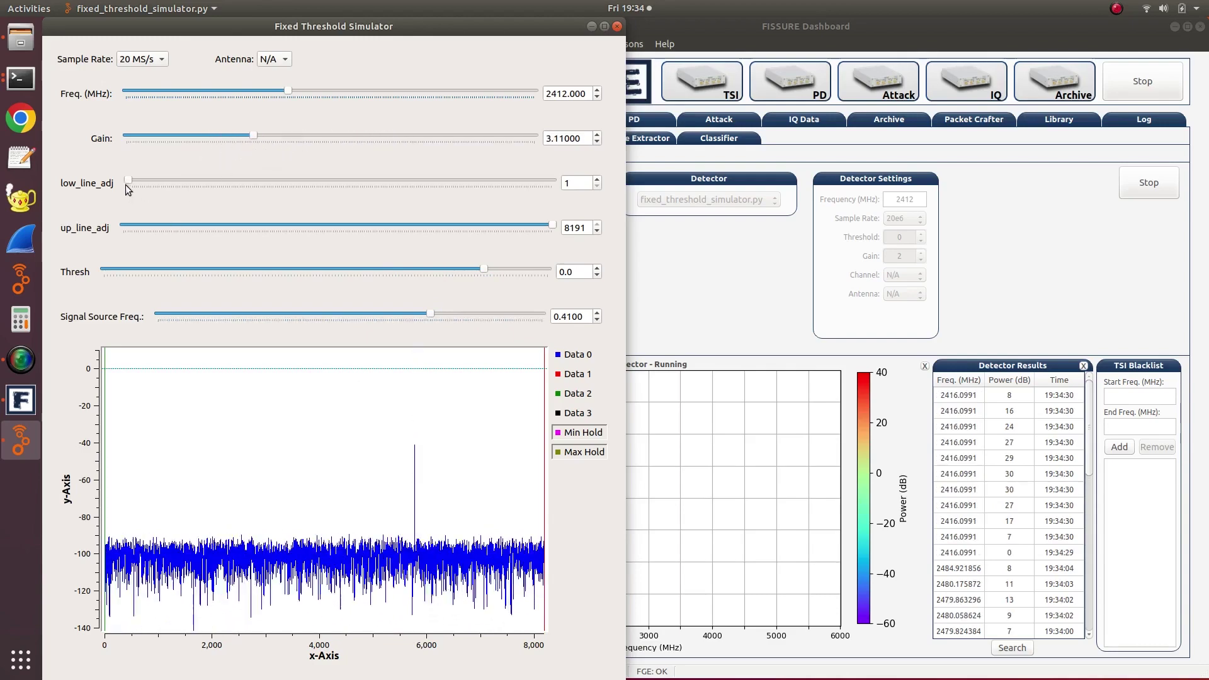
# Set the simulator's detection window to about 3329 for the lower line and 4001 for the upper line, with a threshold of -55.
pyautogui.moveTo(128, 183)
pyautogui.mouseDown()
pyautogui.moveTo(300, 179)
pyautogui.moveTo(335, 191)
pyautogui.moveTo(300, 186)
pyautogui.mouseUp()
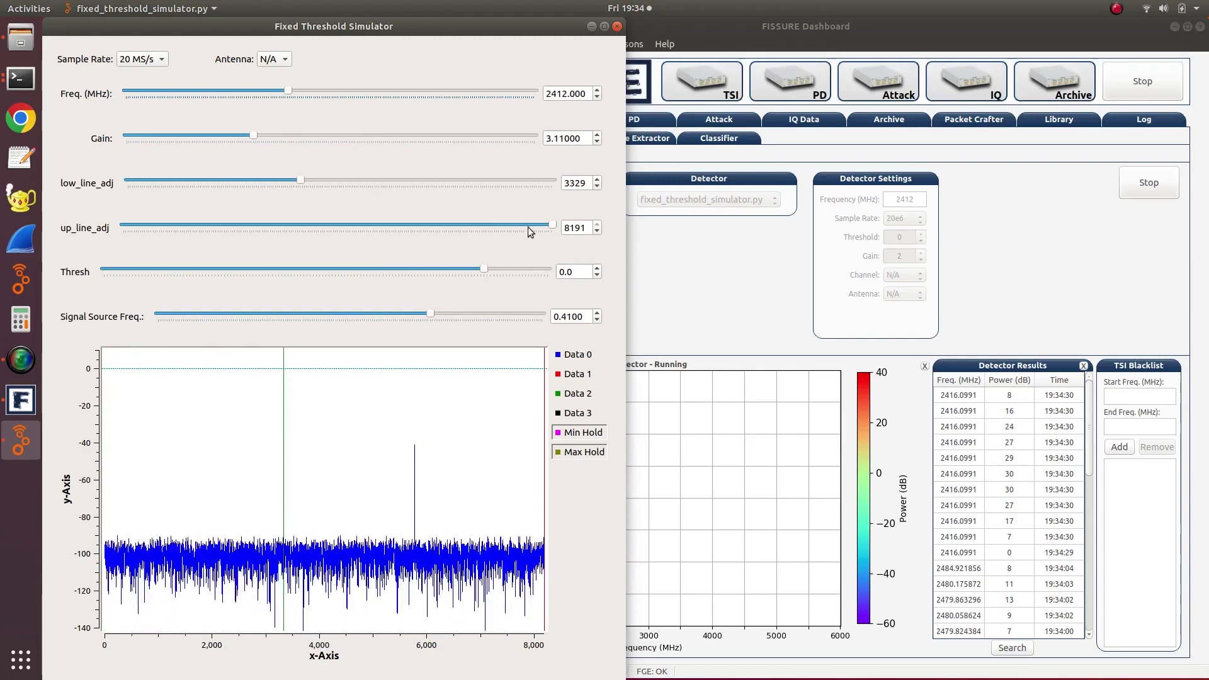
pyautogui.moveTo(549, 225); pyautogui.dragTo(333, 243)
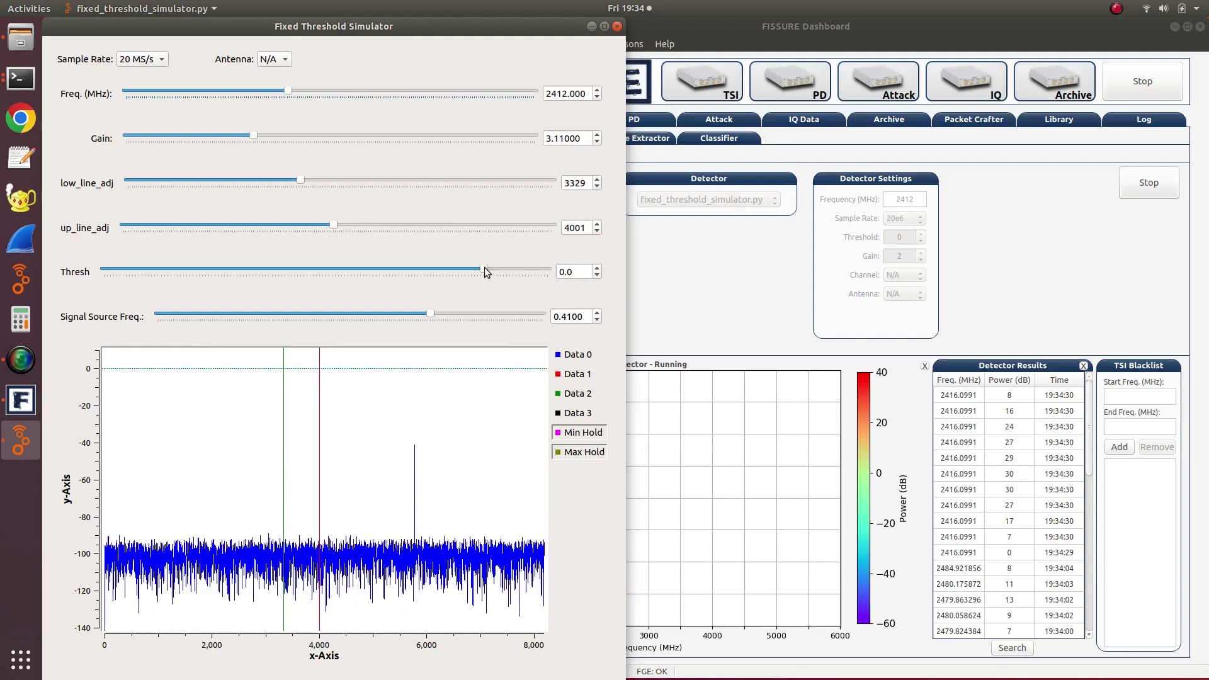
pyautogui.moveTo(487, 271); pyautogui.dragTo(309, 280)
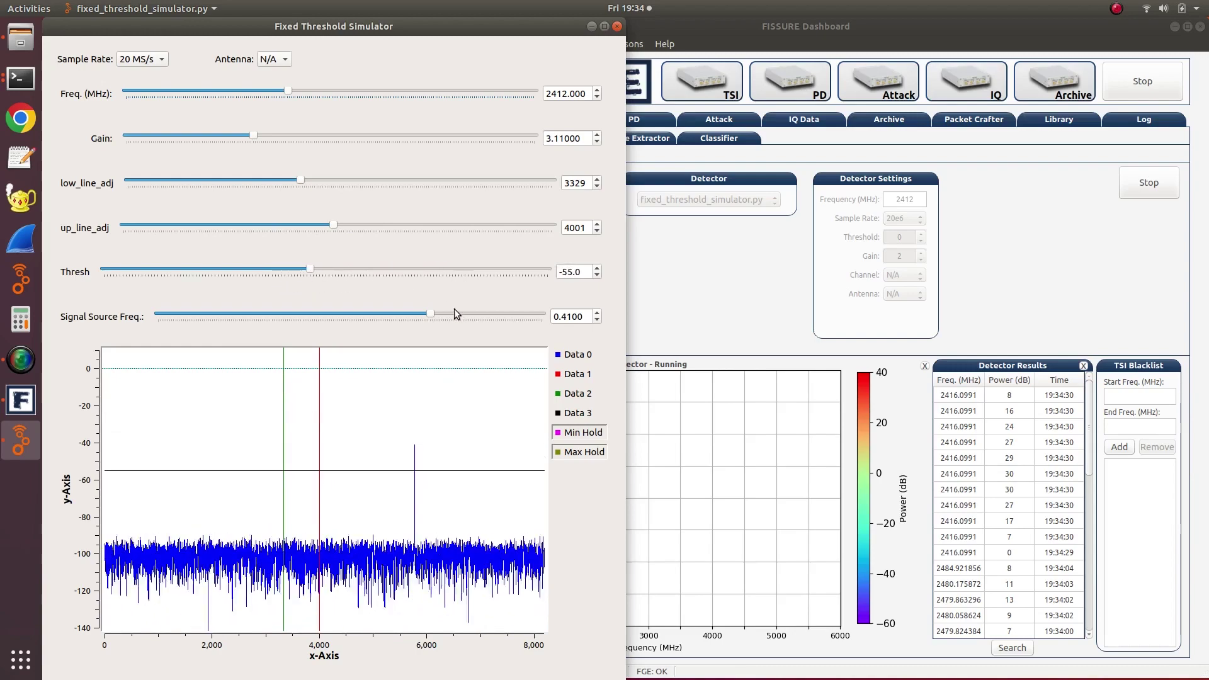
# Shift the signal source frequency to about -0.31, retune the simulator to about 5308.9 MHz, and move the signal source to about -0.09.
pyautogui.moveTo(429, 316); pyautogui.dragTo(286, 326)
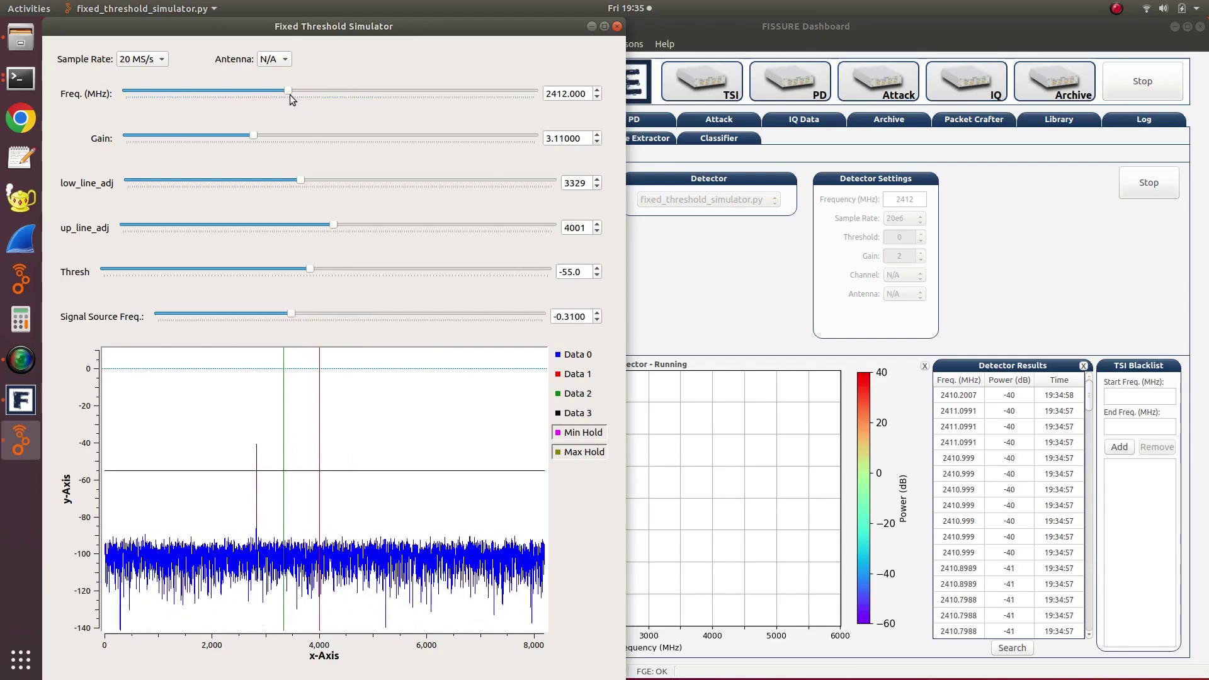
pyautogui.moveTo(289, 92); pyautogui.dragTo(490, 83)
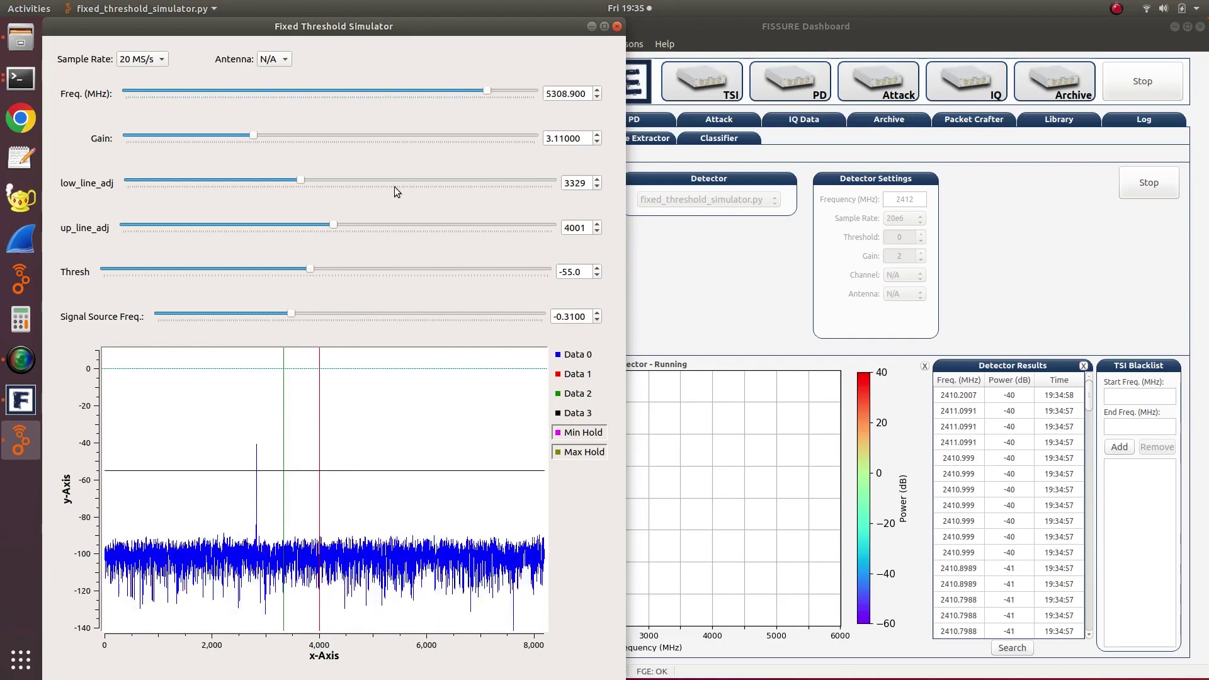
pyautogui.moveTo(291, 315); pyautogui.dragTo(334, 316)
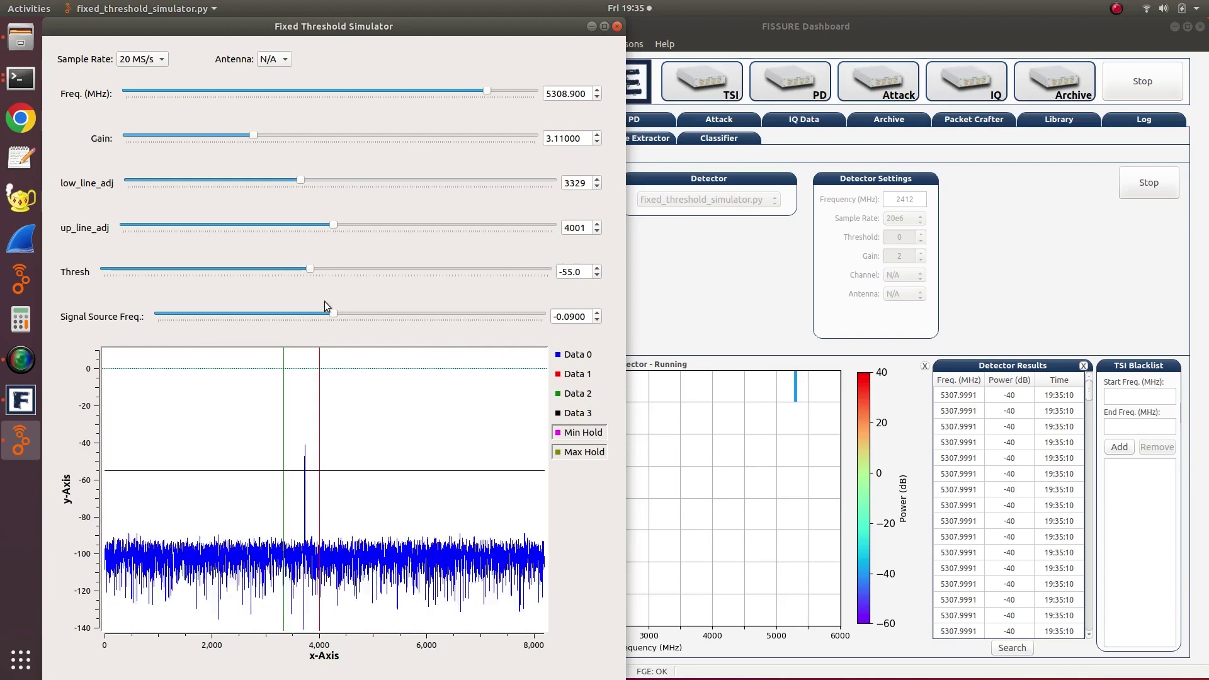
# Move the simulator's signal source frequency to about -0.15 and lower its gain to about 1.49.
pyautogui.moveTo(331, 319); pyautogui.dragTo(321, 319)
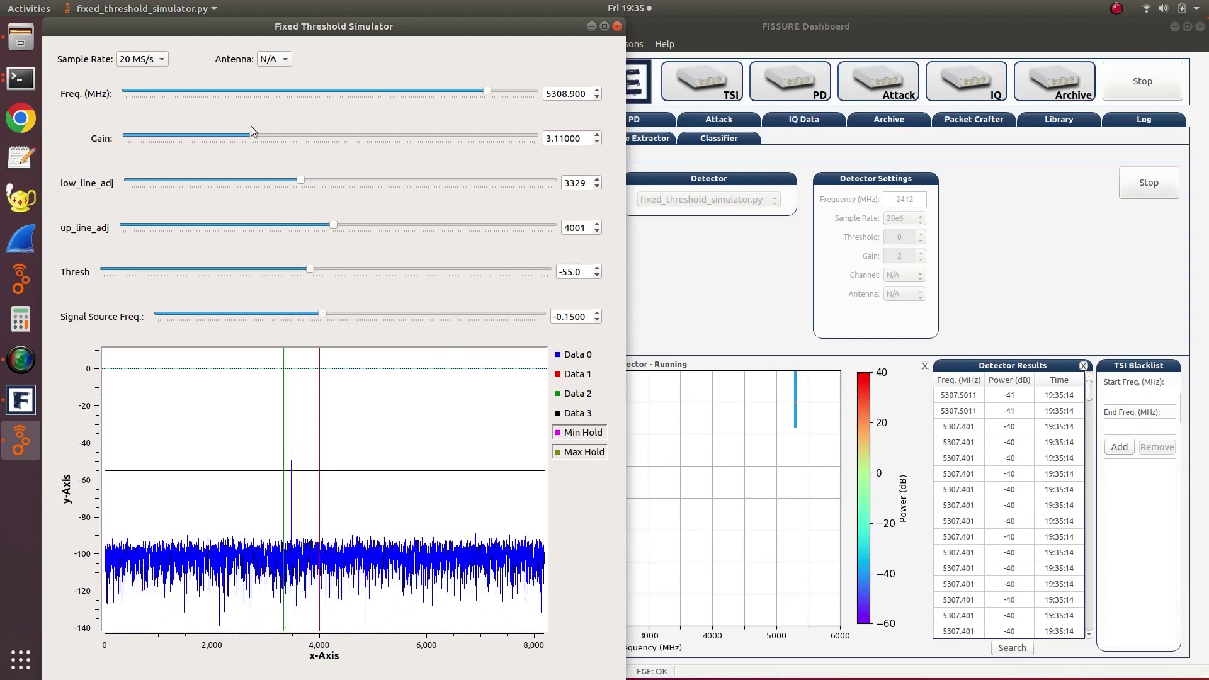
pyautogui.moveTo(252, 133); pyautogui.dragTo(177, 143)
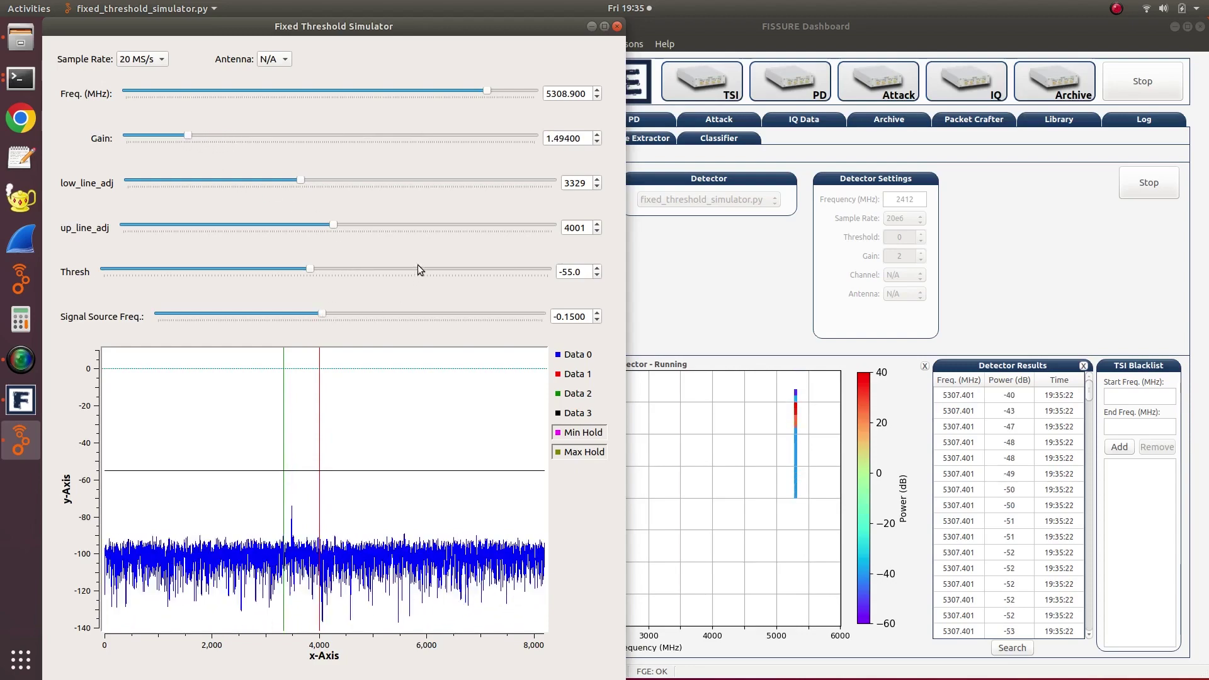
pyautogui.click(151, 61)
pyautogui.click(217, 73)
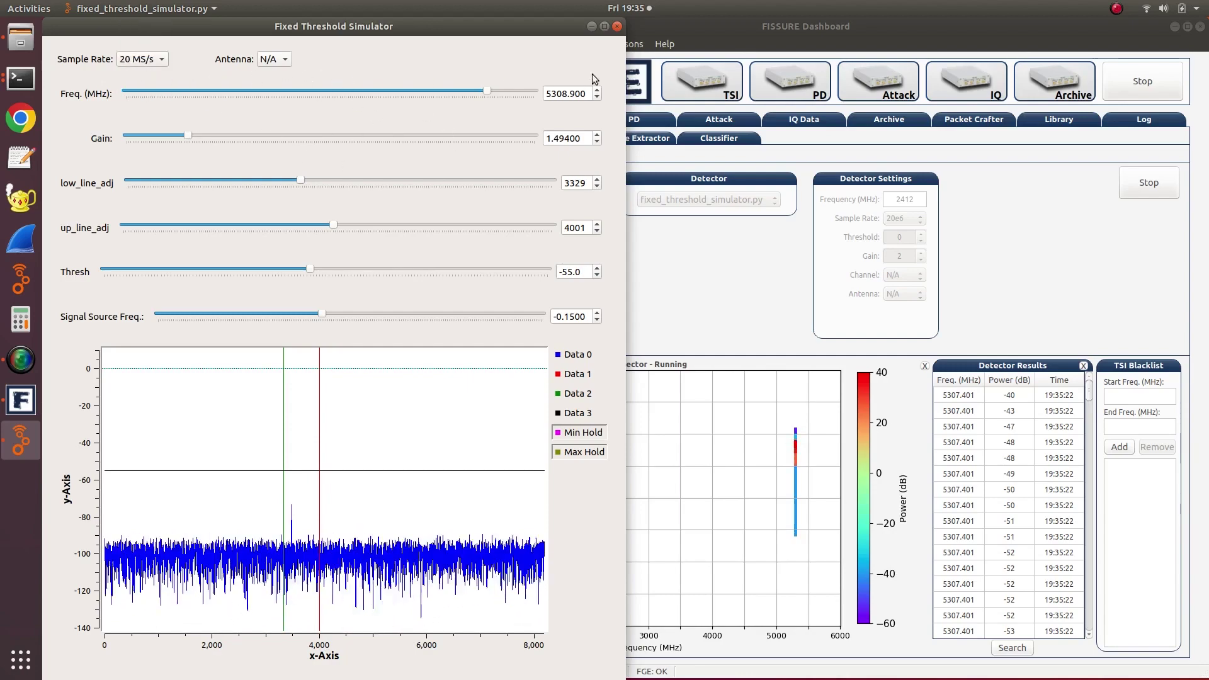
# Close the simulator and stop its detector, replacing it with fixed_threshold_b210.py as the running fixed detector.
pyautogui.click(618, 27)
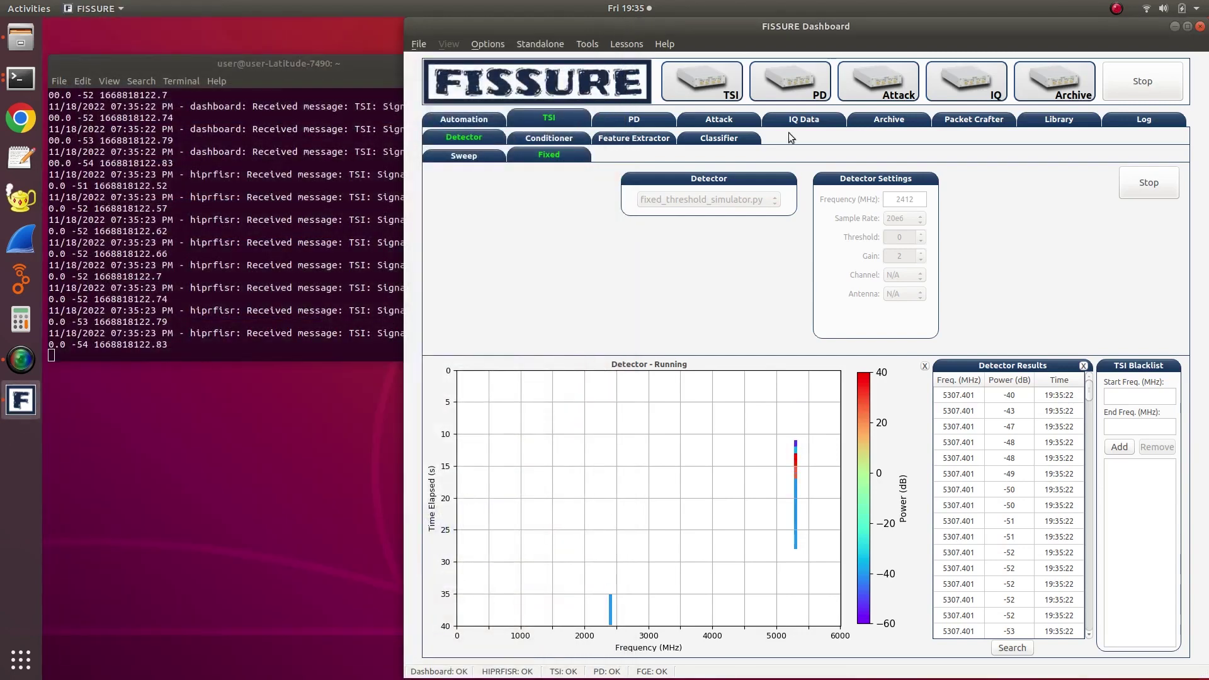
pyautogui.click(1134, 173)
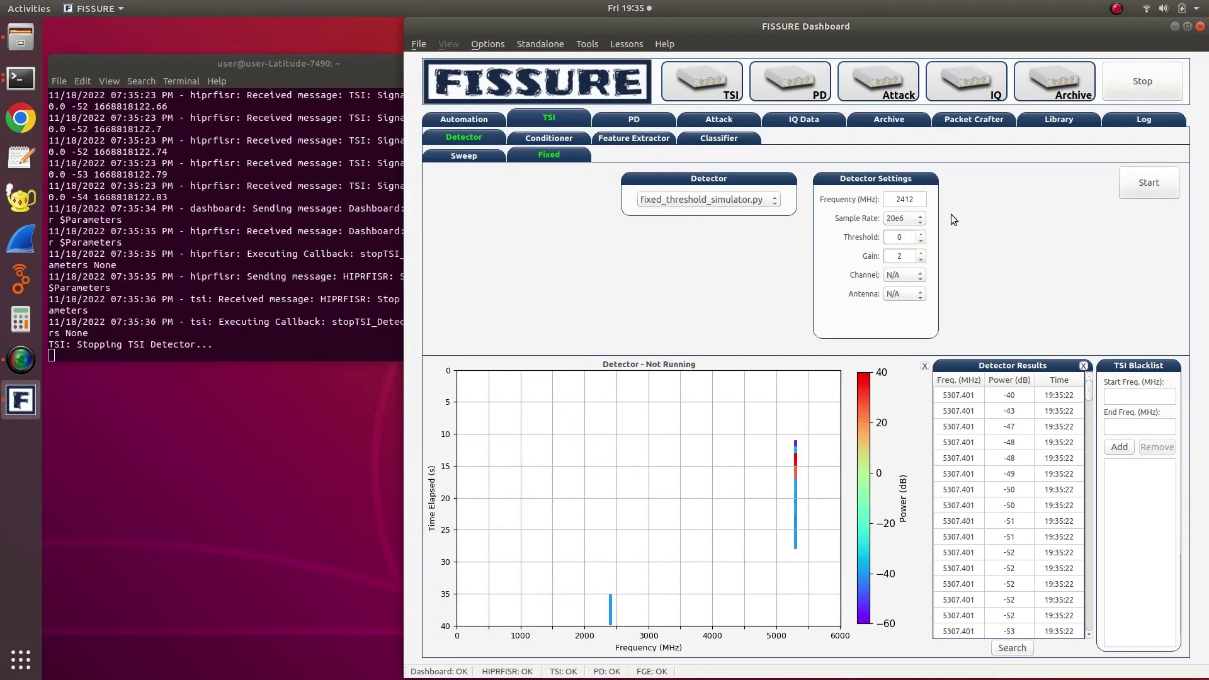
pyautogui.click(713, 202)
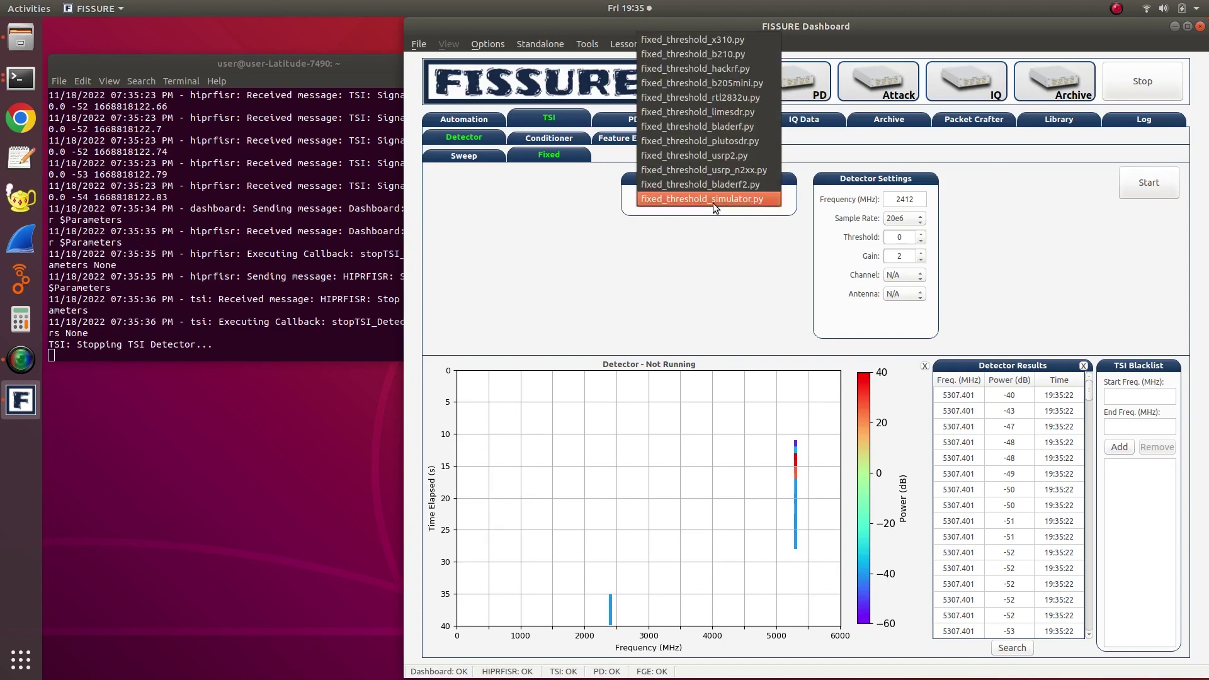
pyautogui.click(671, 54)
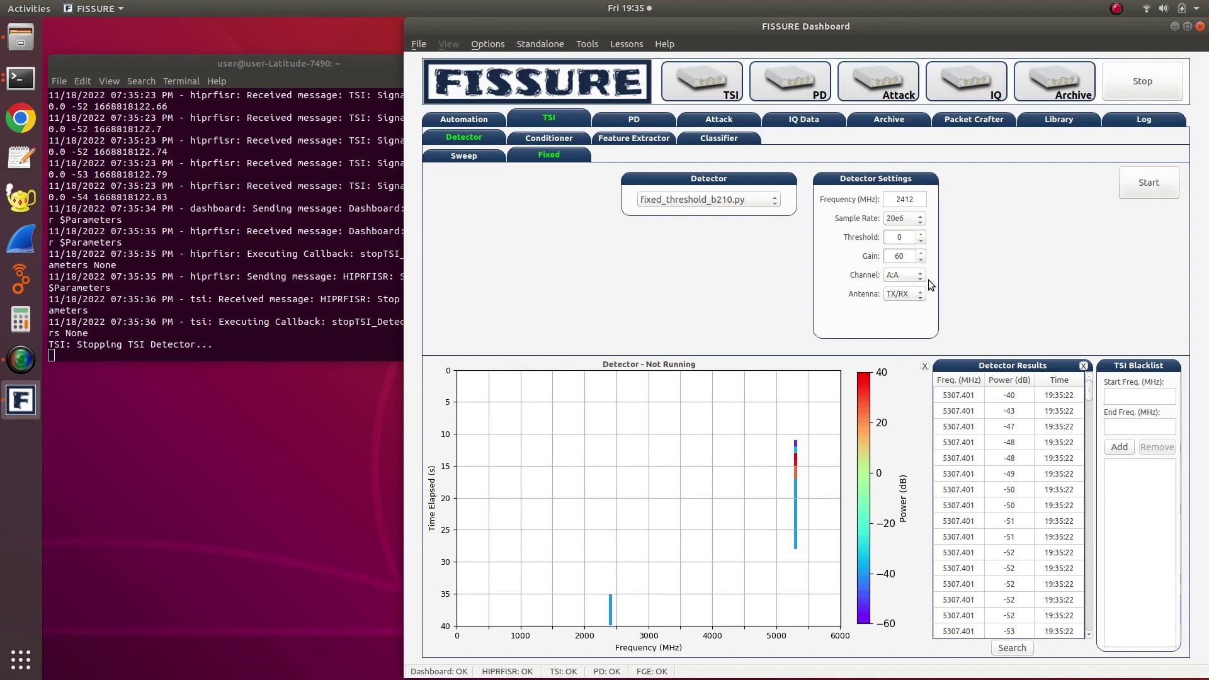
pyautogui.click(1140, 187)
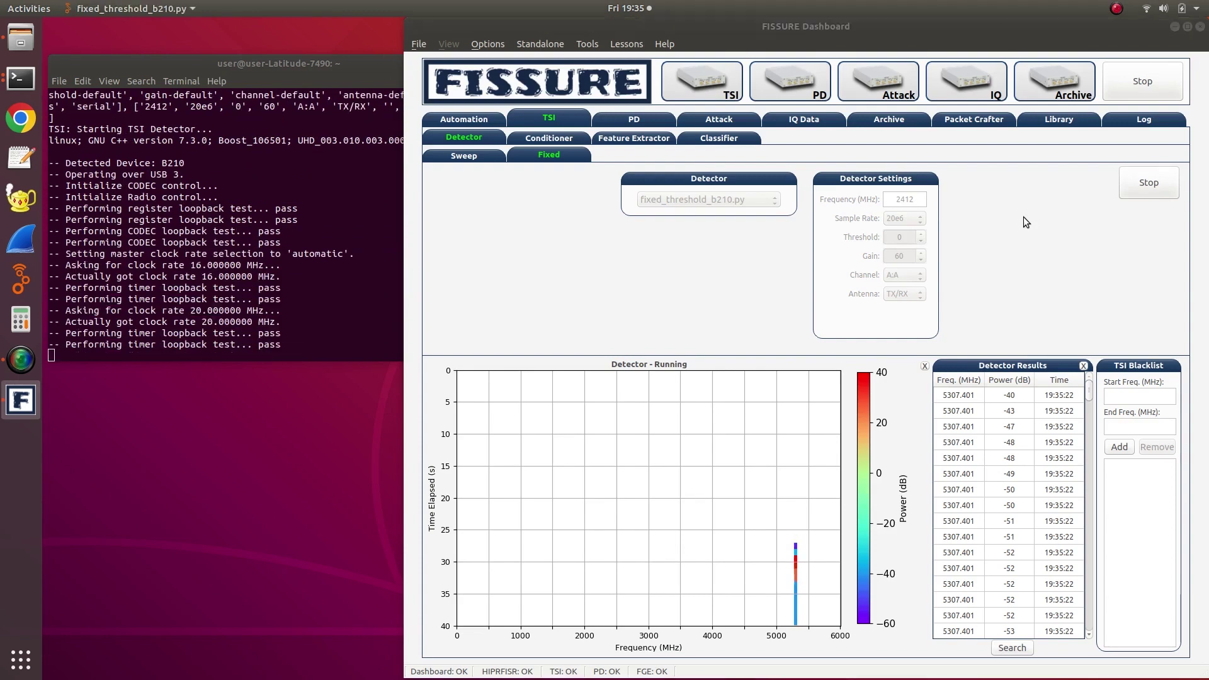
# Tune the Fixed Threshold B210 detector to 311 MHz.
pyautogui.moveTo(342, 37); pyautogui.dragTo(3, 75)
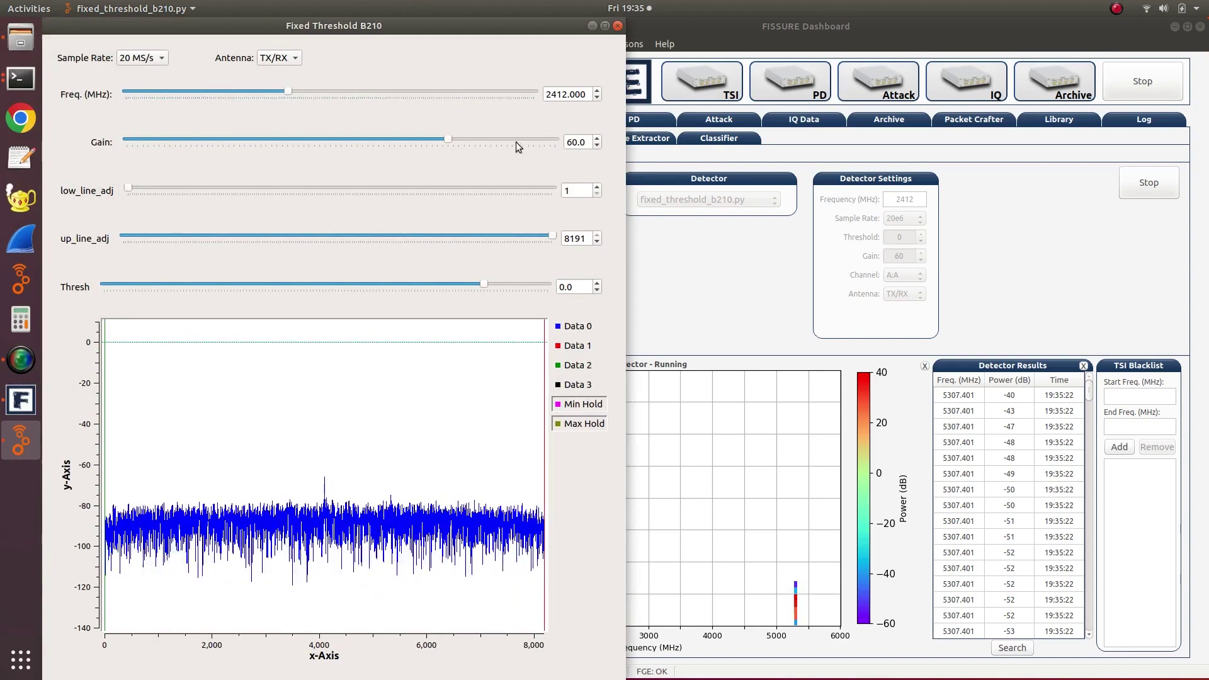
pyautogui.doubleClick(558, 95)
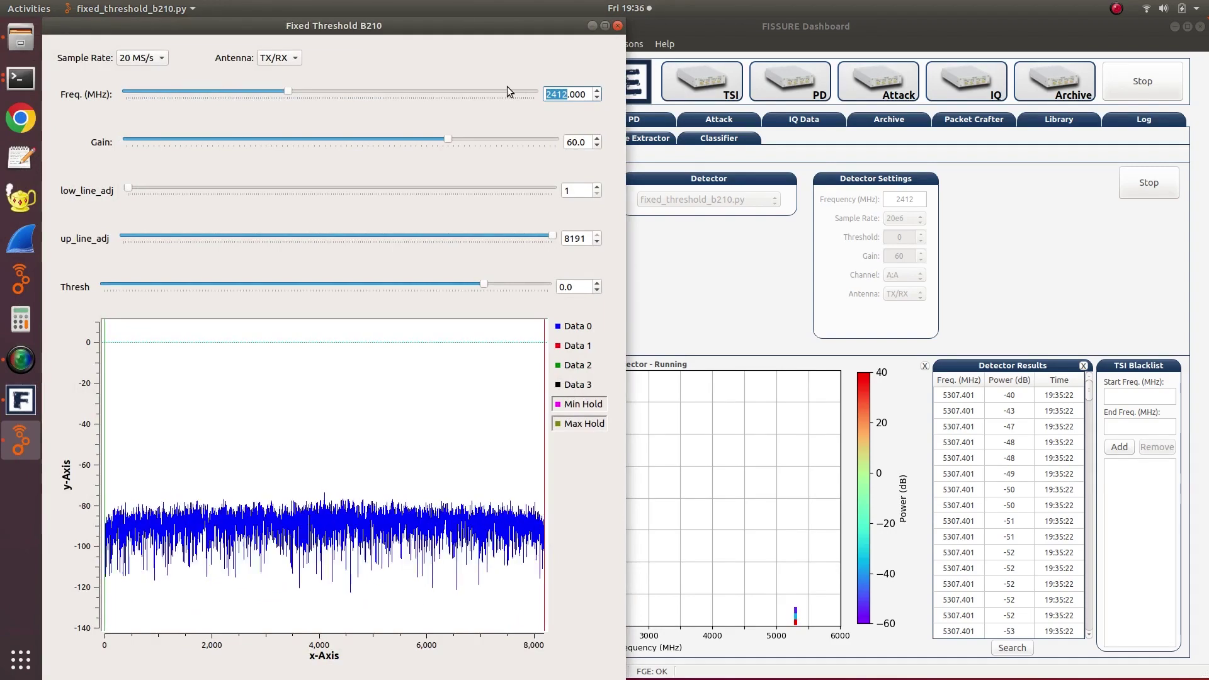
pyautogui.write('31')
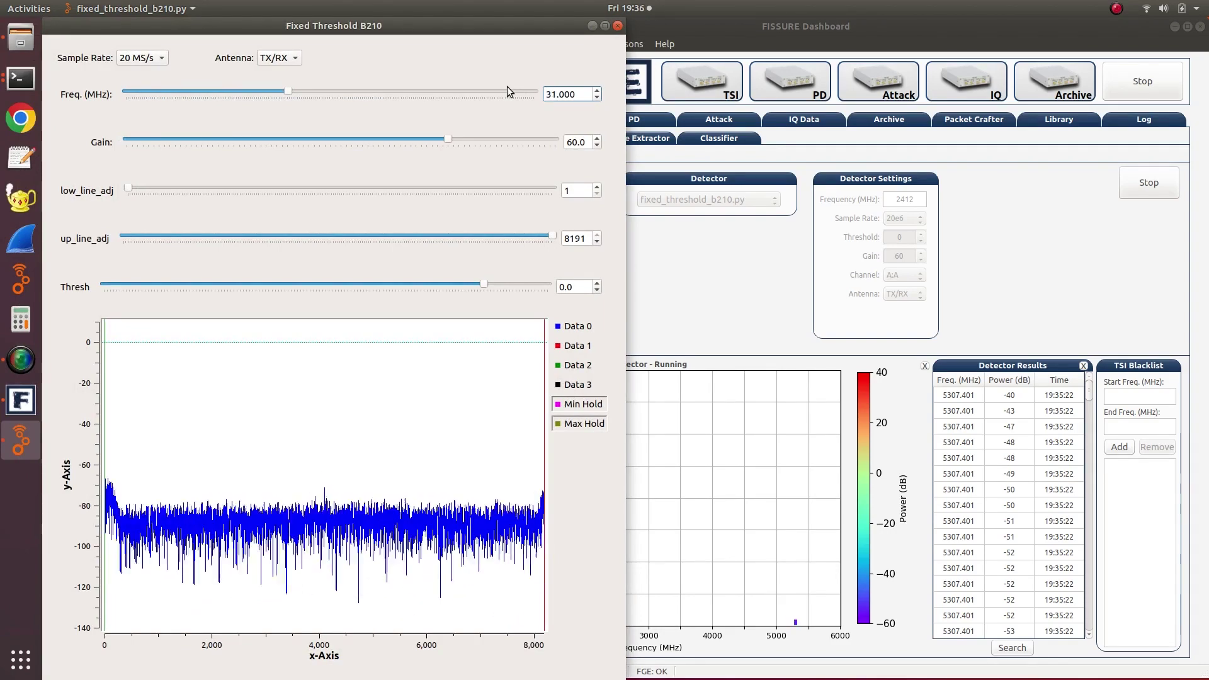
pyautogui.write('1')
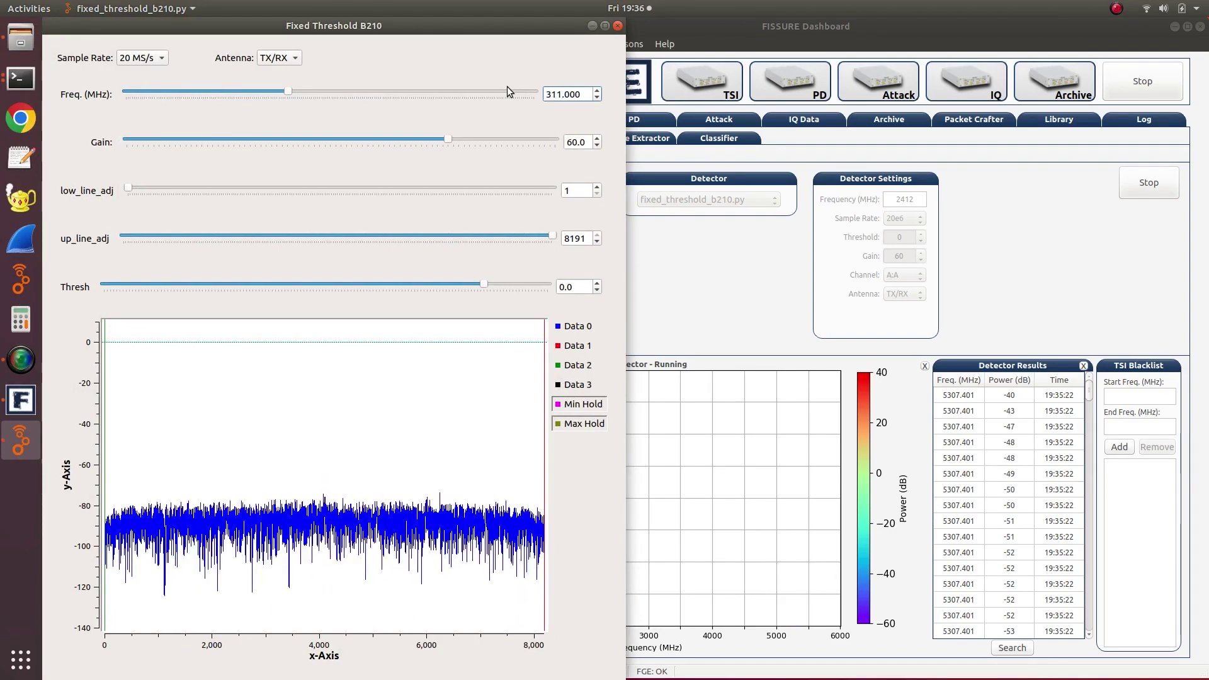
pyautogui.press('Return')
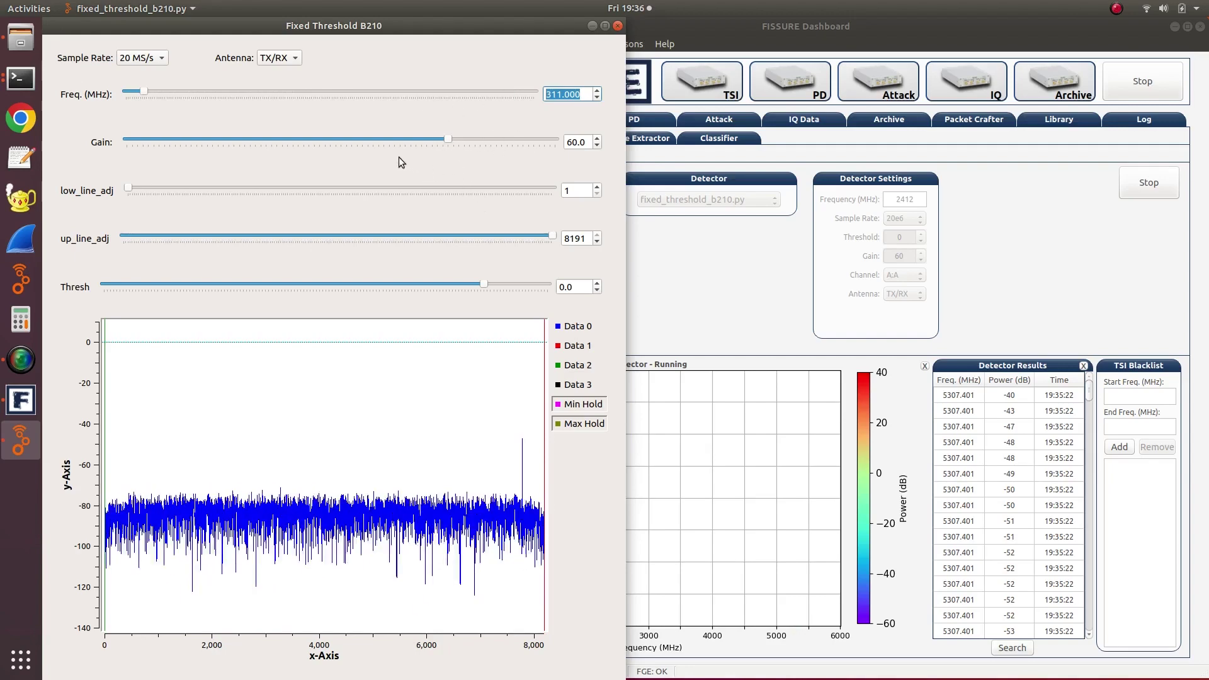
# Set the B210 detection window to about 2699 for the lower line and 5908 for the upper line, with a threshold of -61.
pyautogui.moveTo(123, 188); pyautogui.dragTo(267, 199)
pyautogui.moveTo(552, 236); pyautogui.dragTo(498, 245)
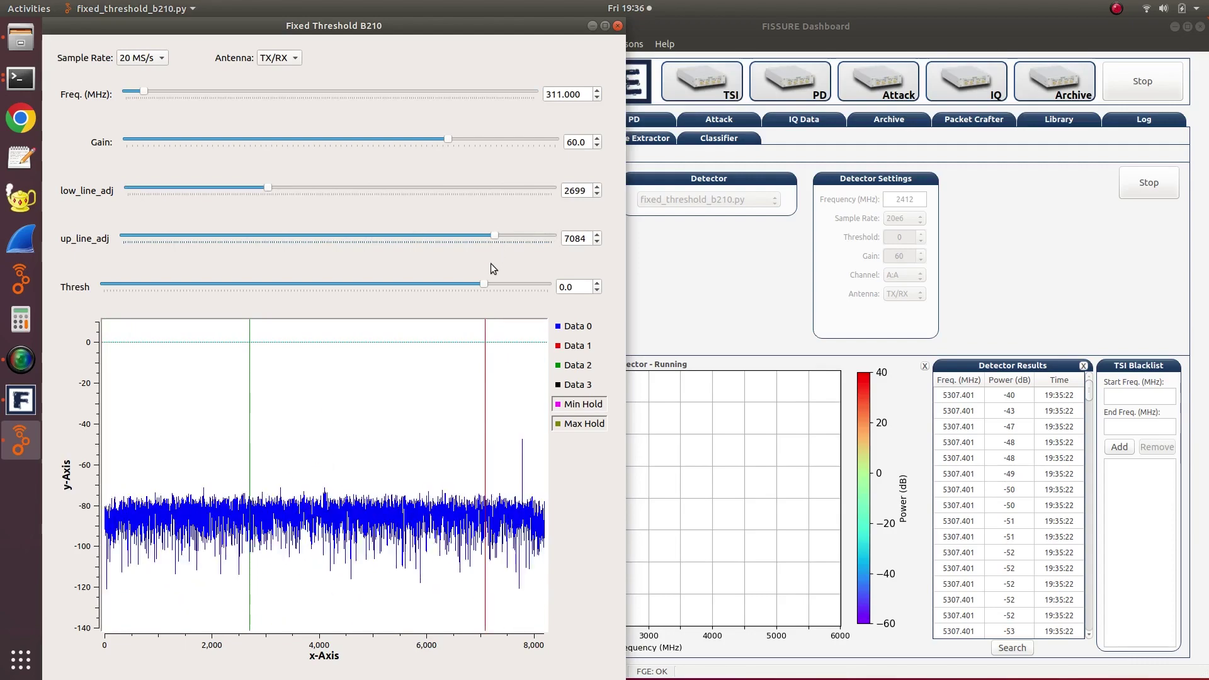
pyautogui.moveTo(482, 289); pyautogui.dragTo(292, 274)
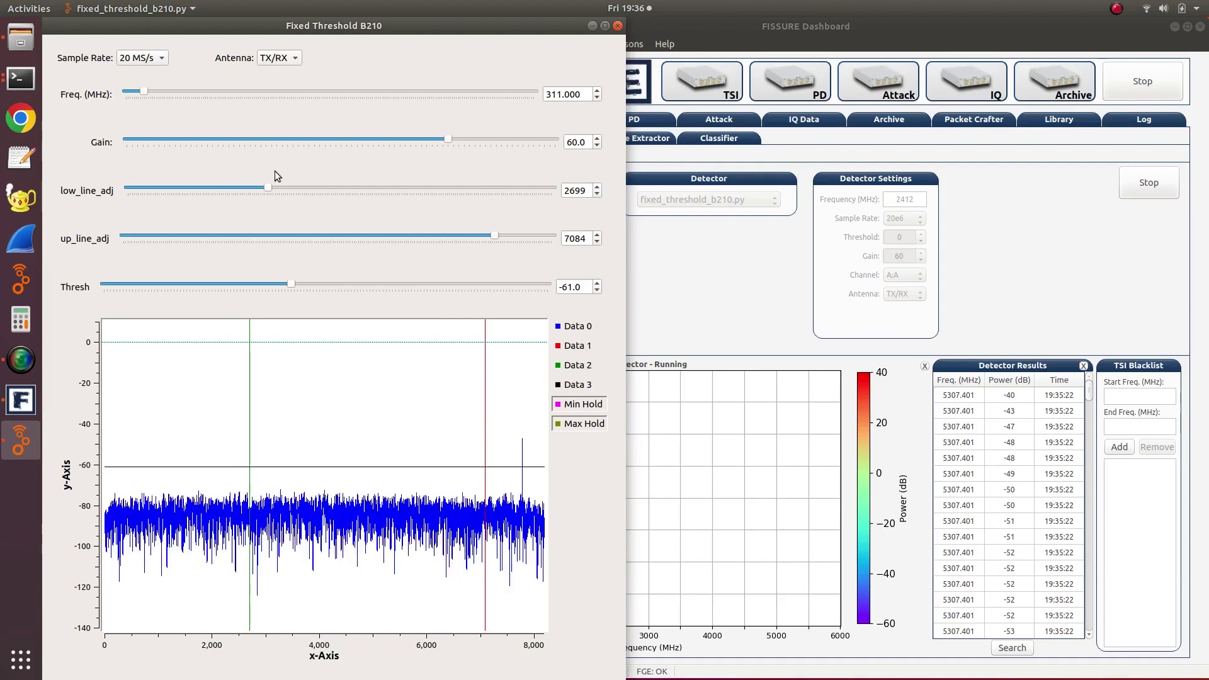
pyautogui.moveTo(494, 237); pyautogui.dragTo(435, 233)
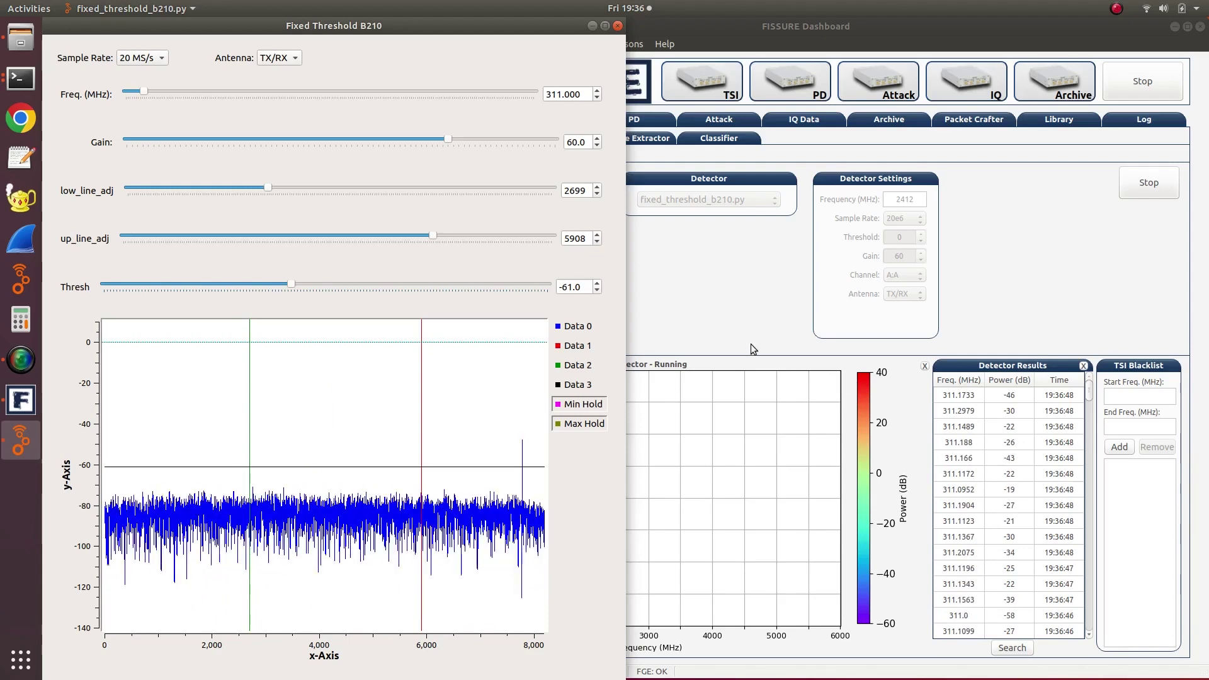
# Review the detections on the dashboard plot and stop the fixed B210 detector.
pyautogui.click(642, 343)
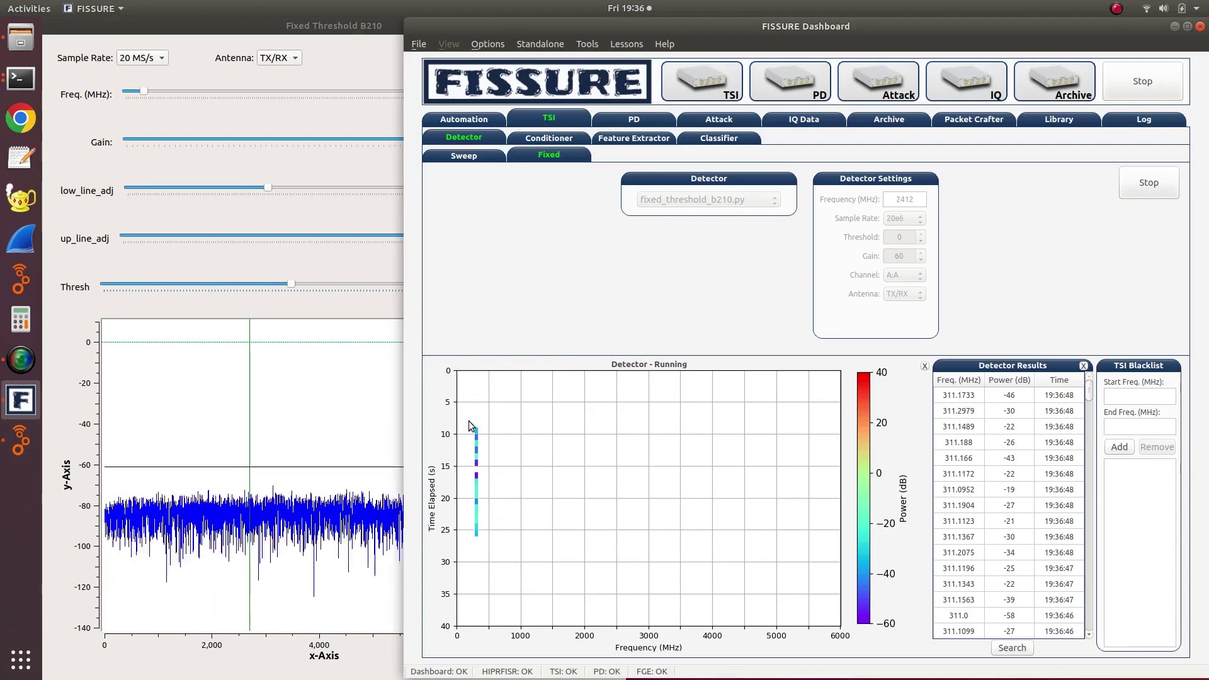
pyautogui.click(354, 303)
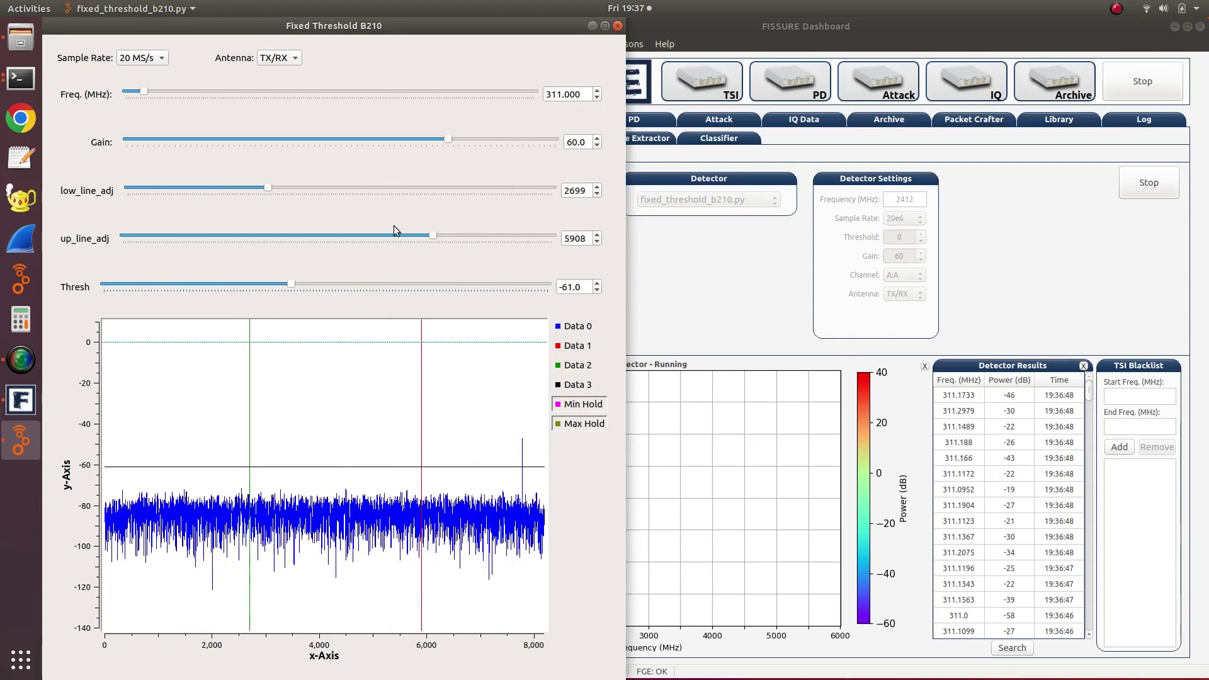
pyautogui.click(142, 61)
pyautogui.click(139, 88)
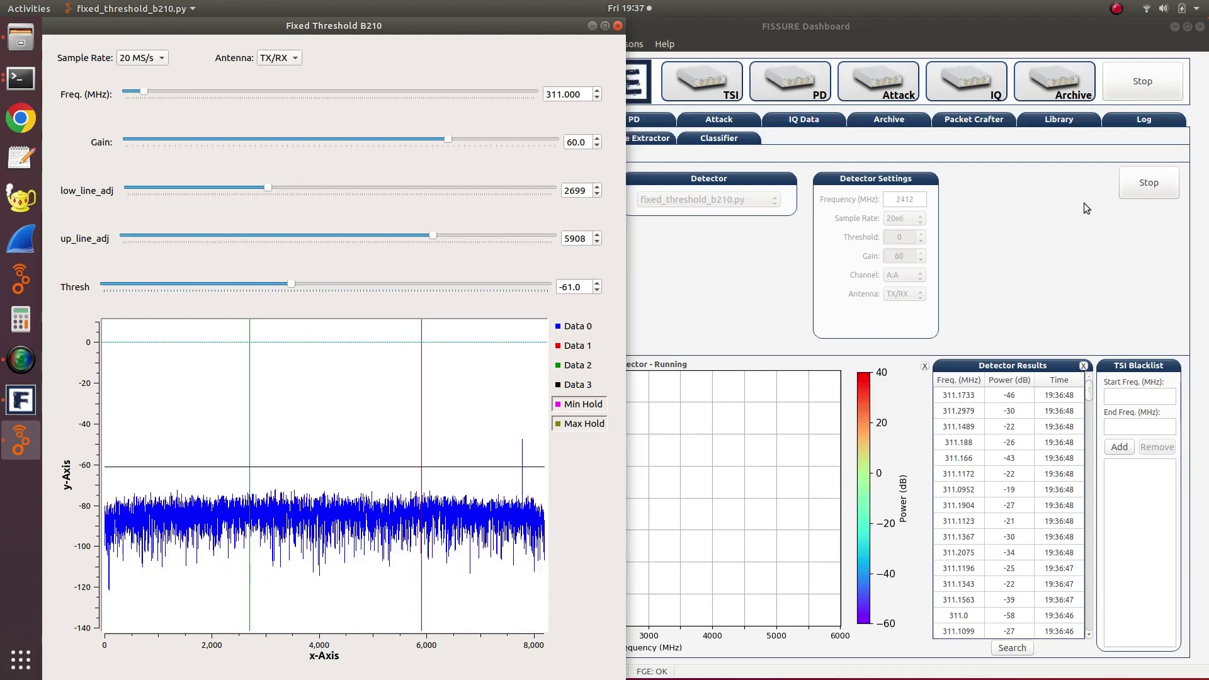
pyautogui.click(1135, 186)
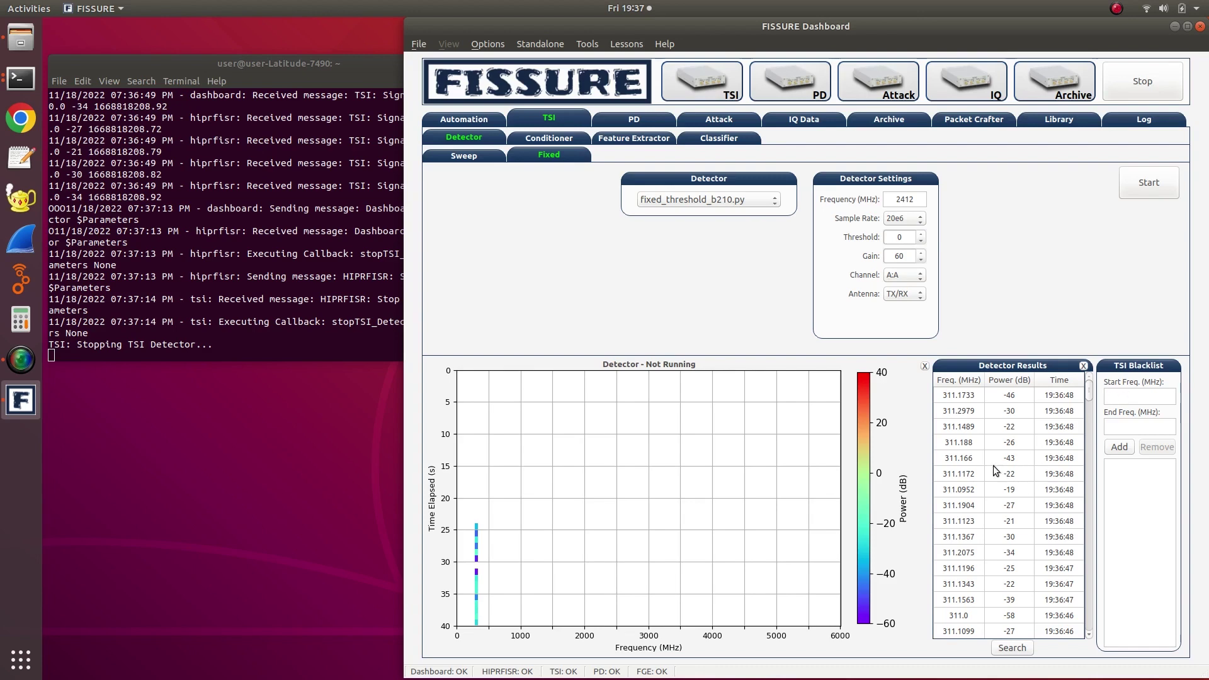
# Search the library by center frequency for the 311.1489 MHz detection from the detector results.
pyautogui.click(967, 415)
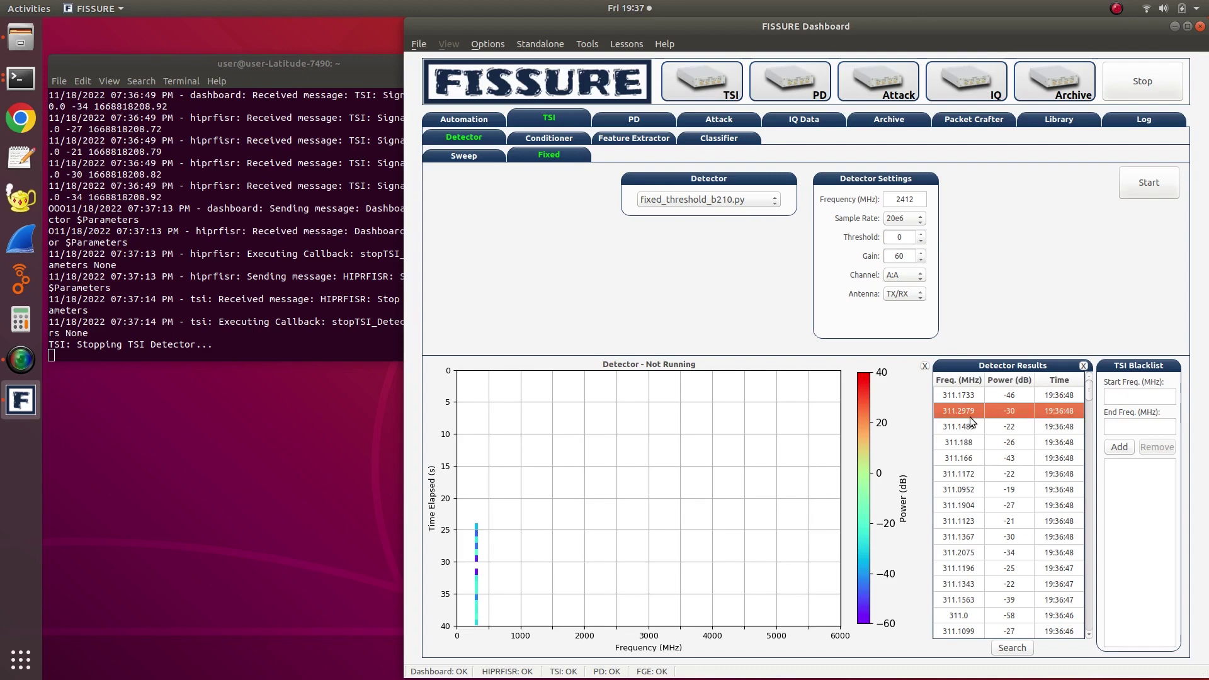
pyautogui.click(984, 446)
pyautogui.click(966, 419)
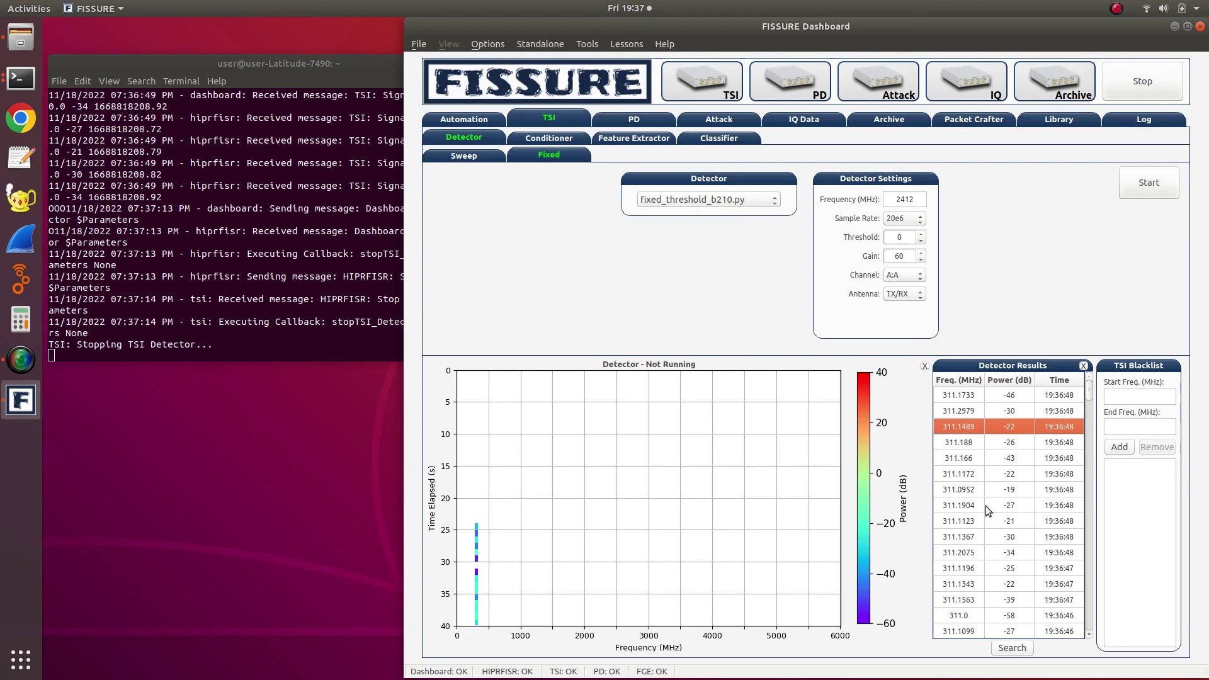
pyautogui.click(1013, 649)
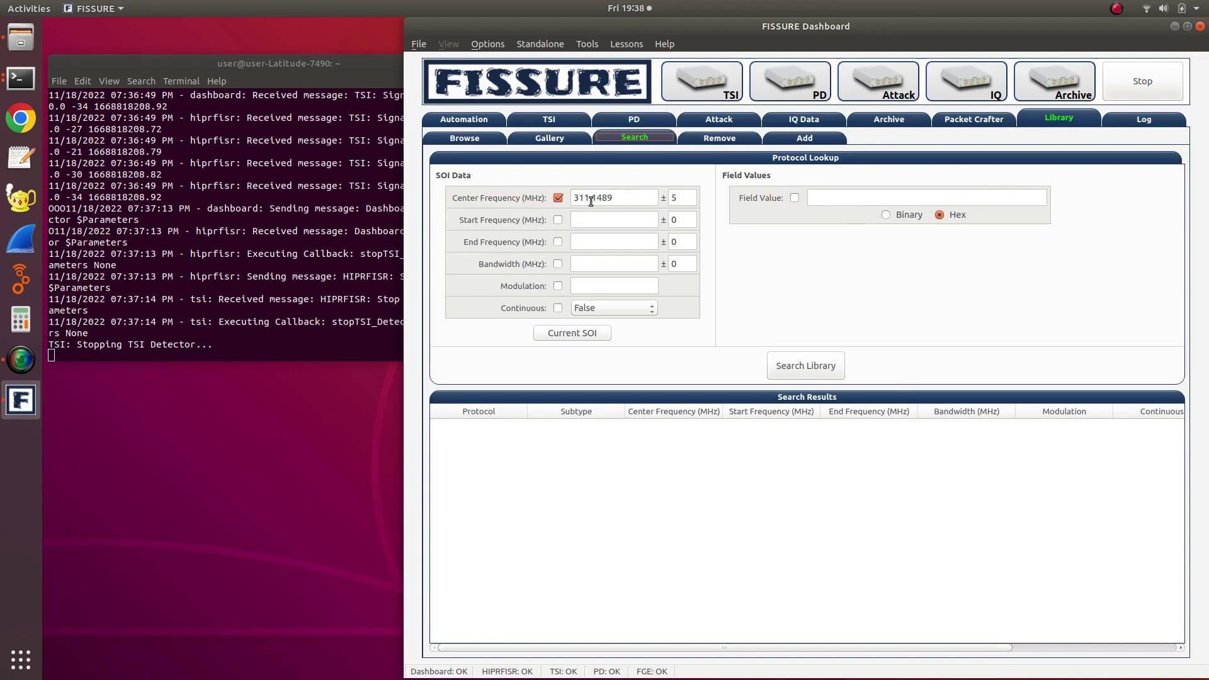
pyautogui.click(782, 363)
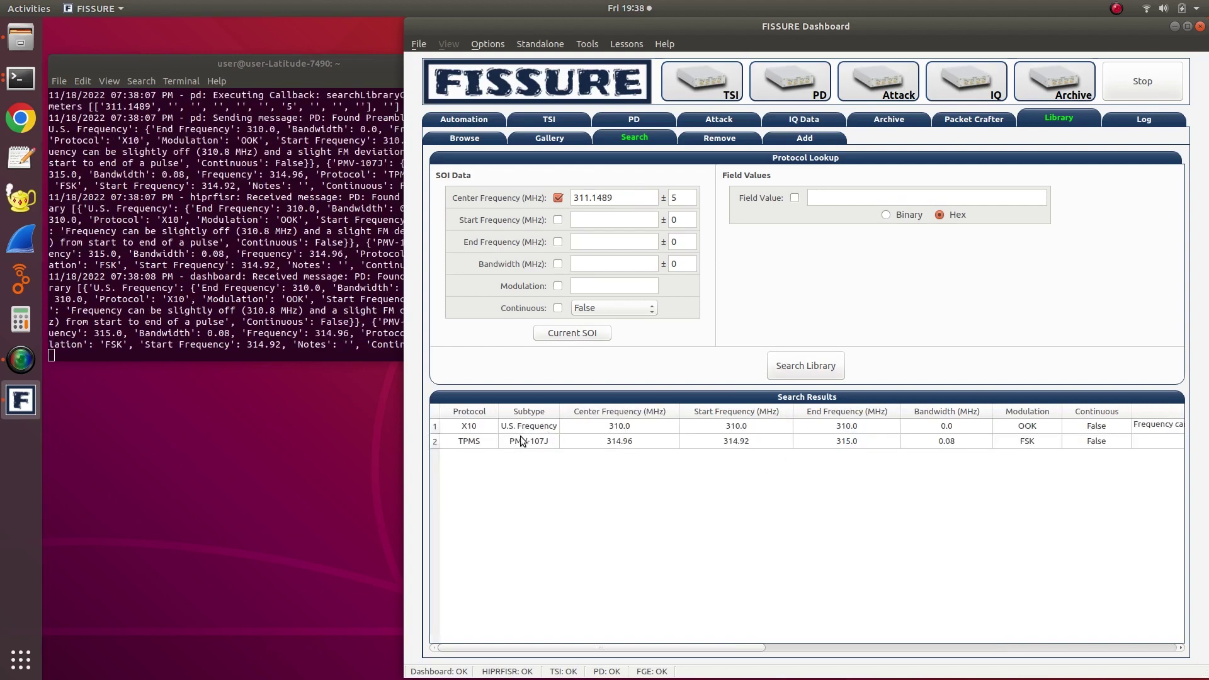
# Compare the center and start frequencies of the protocols in the library search results.
pyautogui.click(659, 449)
pyautogui.click(657, 442)
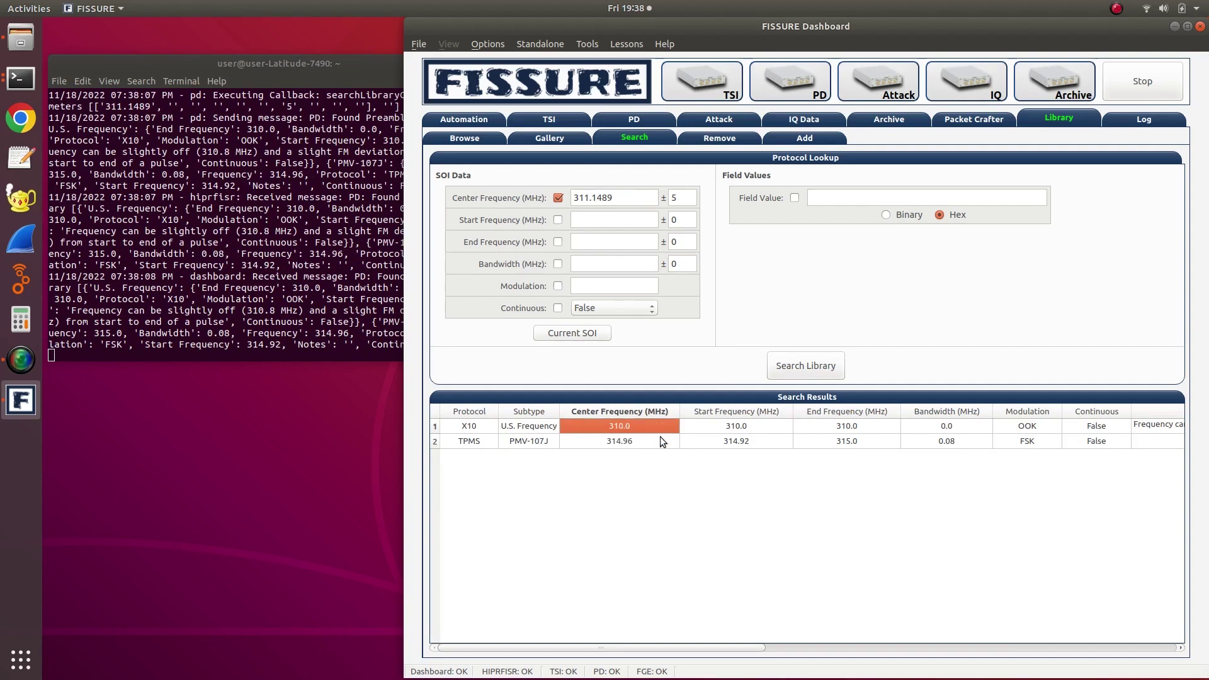
pyautogui.click(725, 442)
pyautogui.click(719, 429)
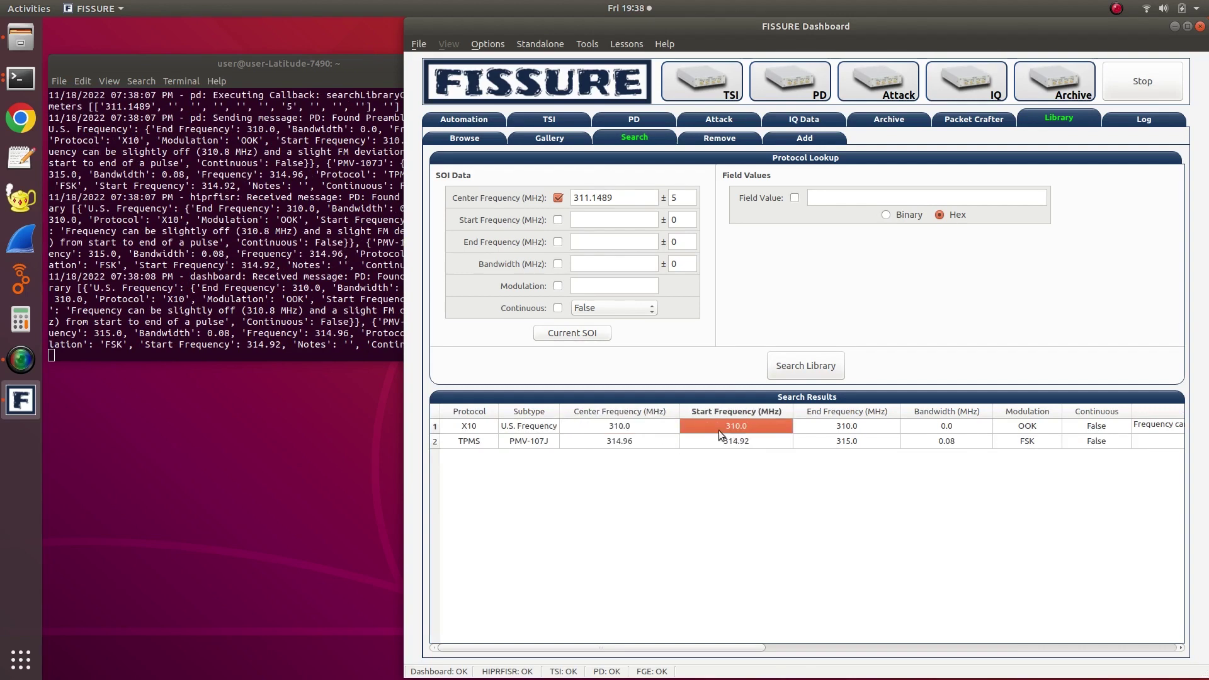
pyautogui.click(743, 443)
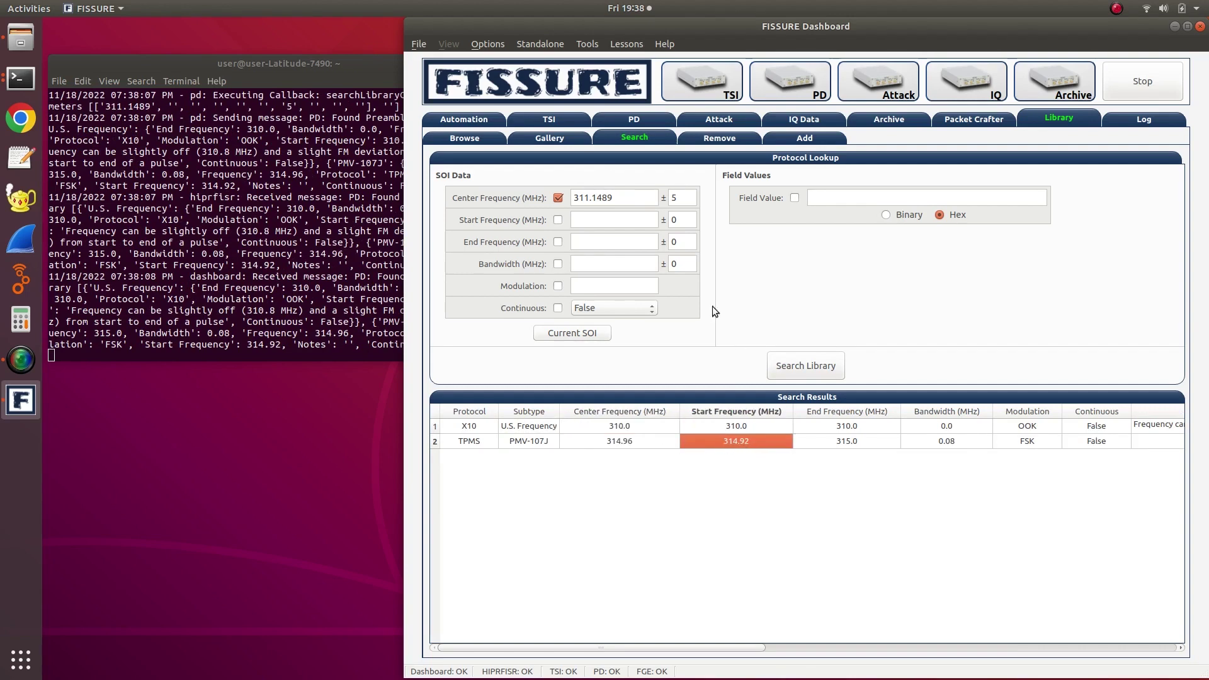
# Return to the TSI sweep detector settings and launch QSpectrumAnalyzer from the SDR tools.
pyautogui.click(541, 121)
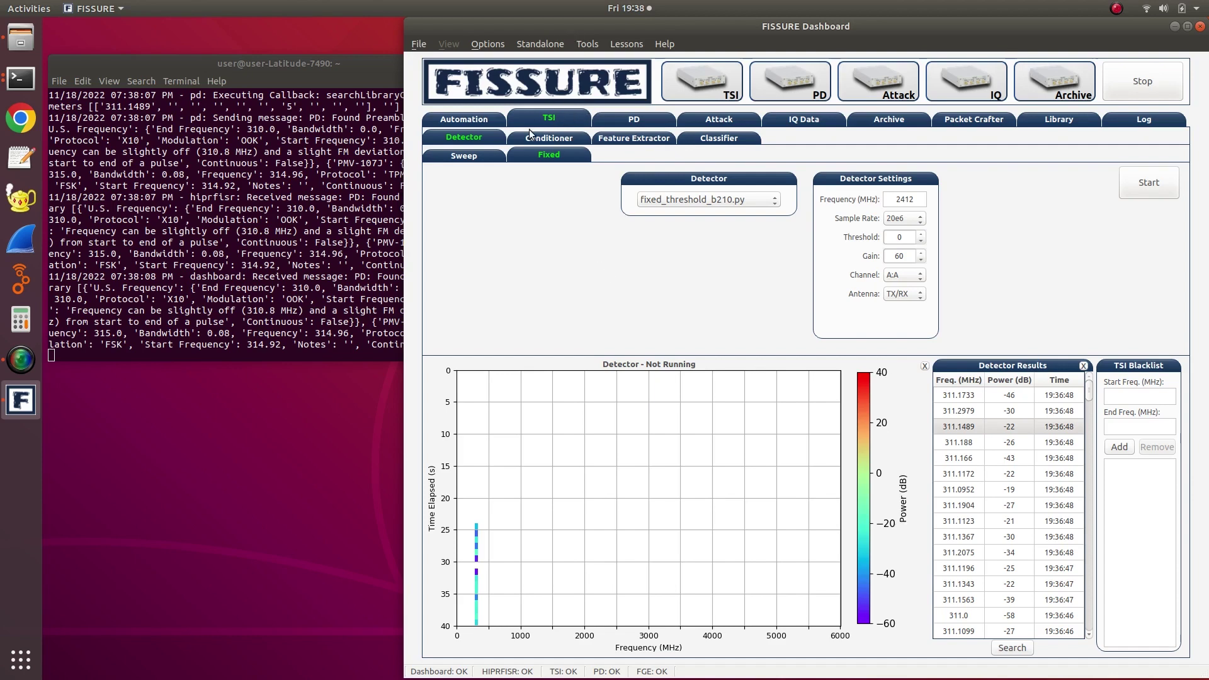
pyautogui.click(482, 157)
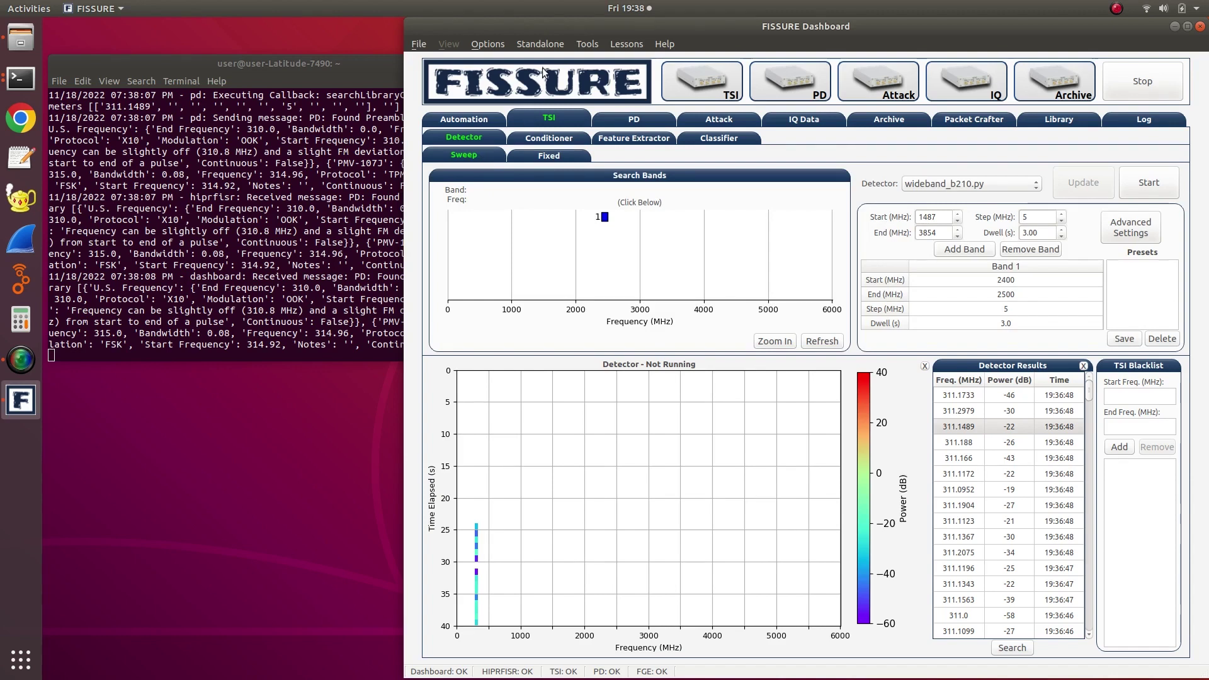
pyautogui.click(584, 45)
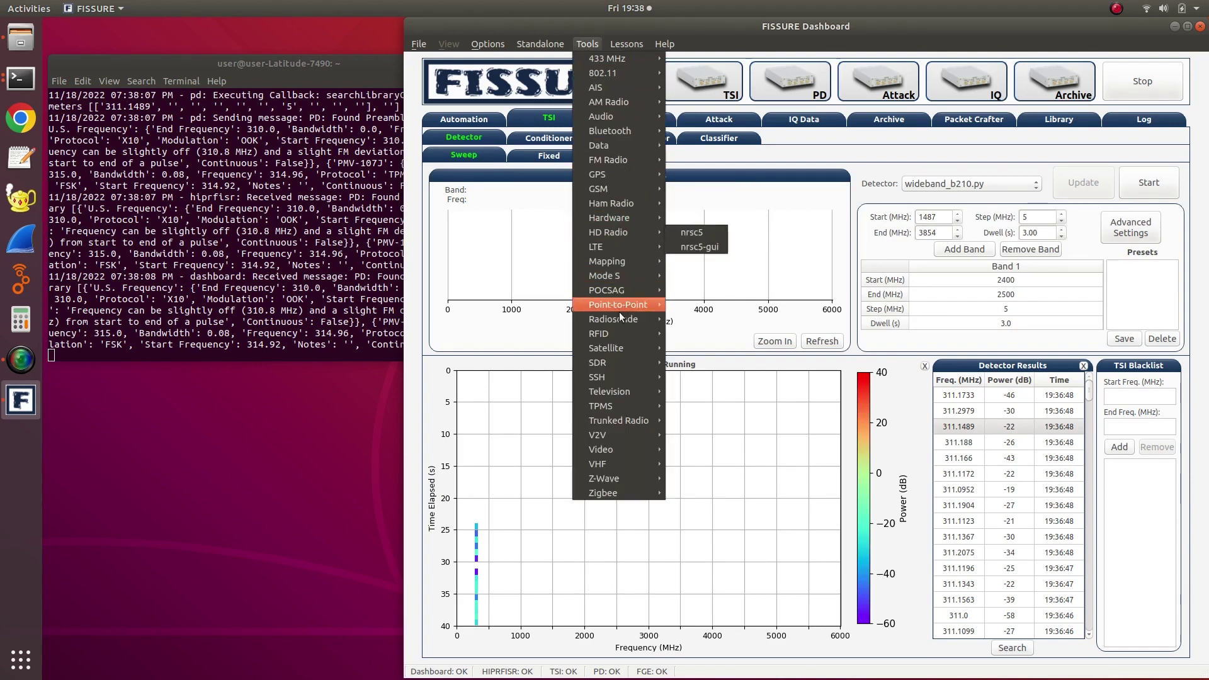
pyautogui.moveTo(614, 363)
pyautogui.click(684, 366)
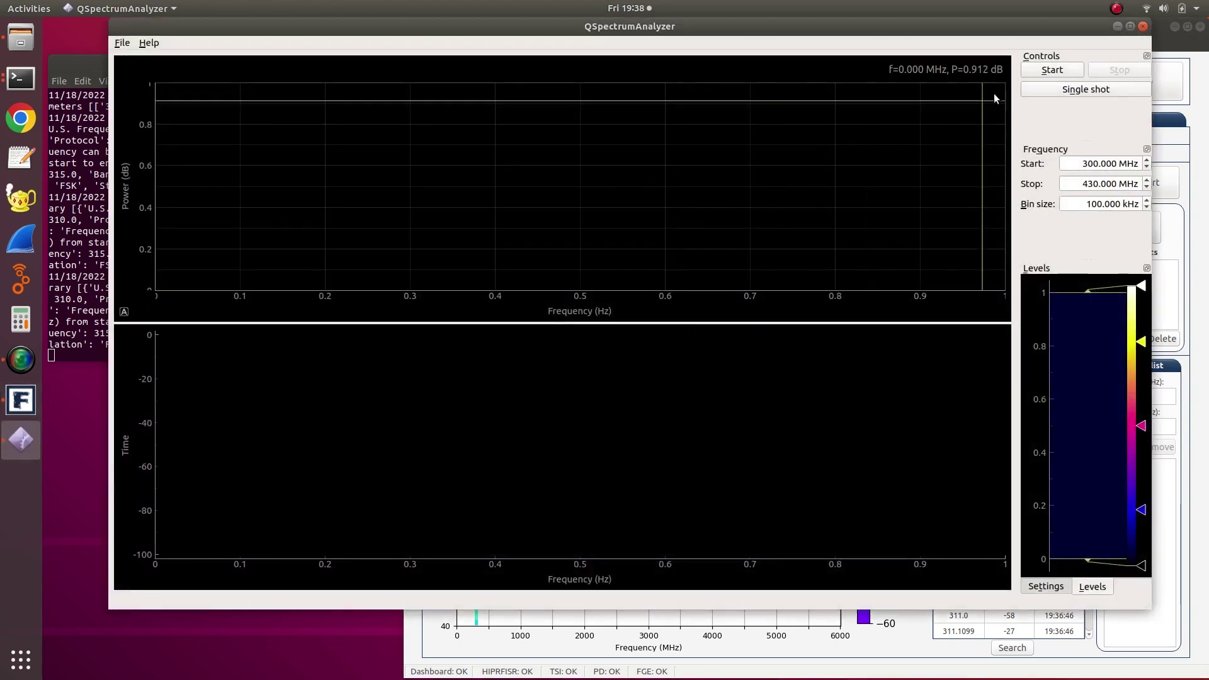
# Start the QSpectrumAnalyzer sweep and raise the waterfall's lower color level to about -72 dB.
pyautogui.click(1050, 70)
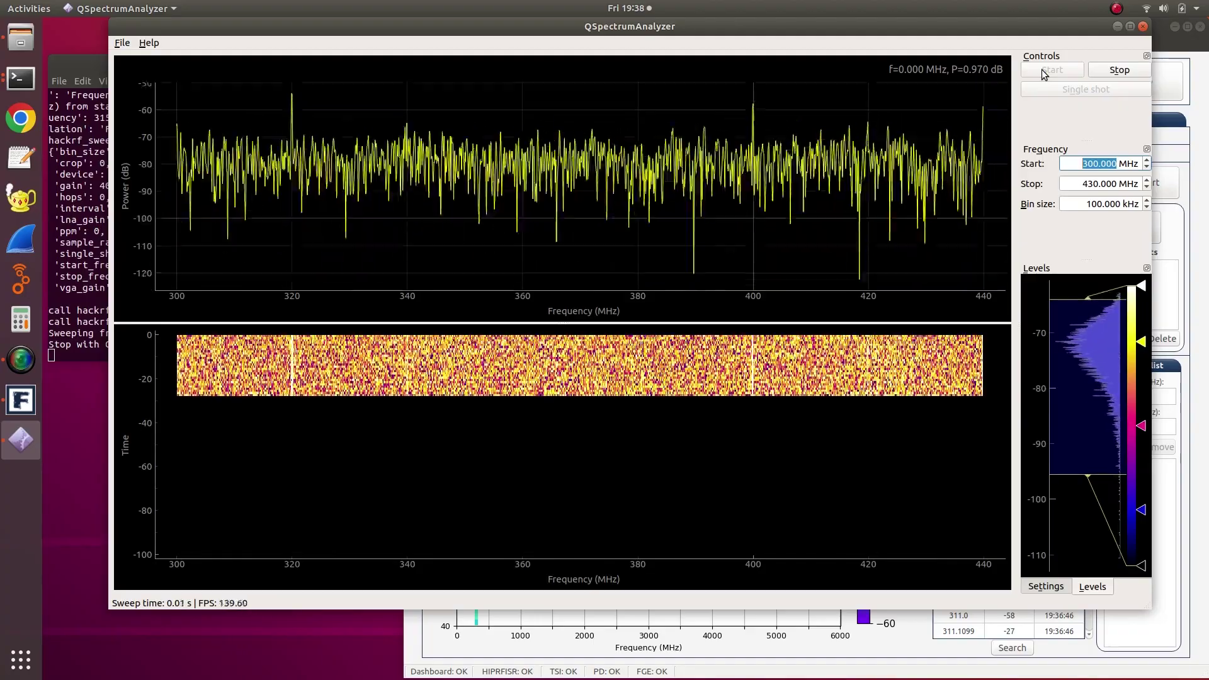
pyautogui.moveTo(1086, 441); pyautogui.dragTo(1082, 384)
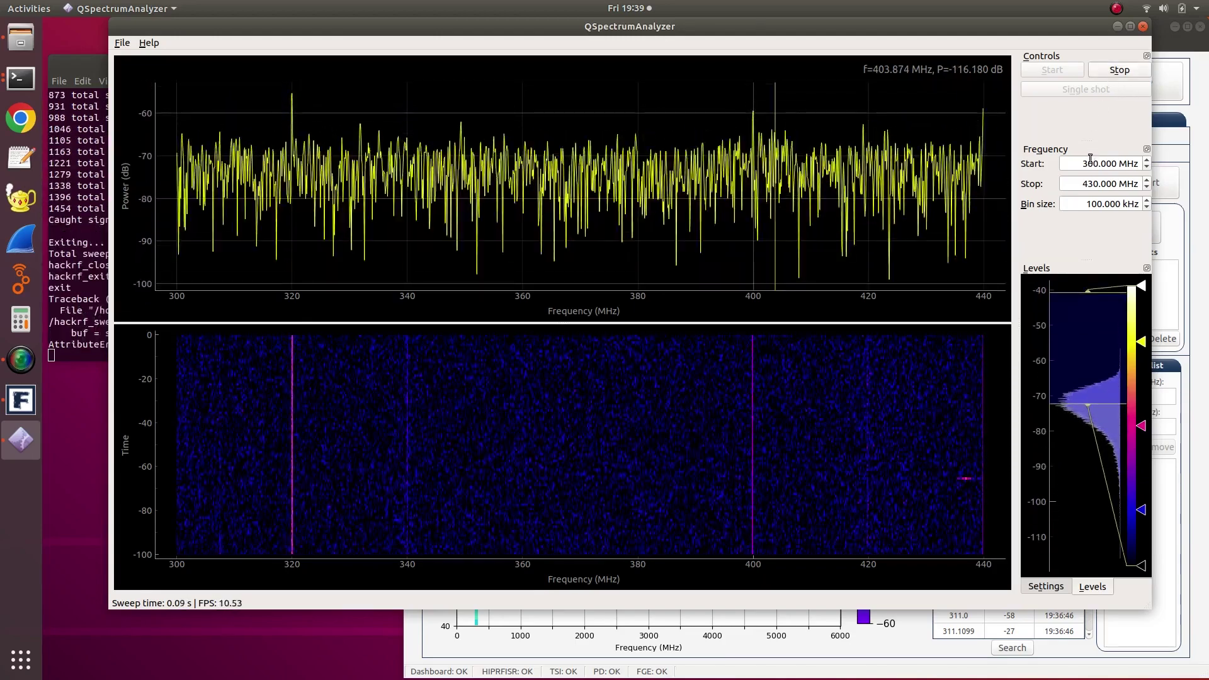
# Set the sweep's stop frequency to 6,000 MHz and try to stop the running sweep.
pyautogui.moveTo(1094, 183); pyautogui.dragTo(1052, 191)
pyautogui.write('600')
pyautogui.press('Return')
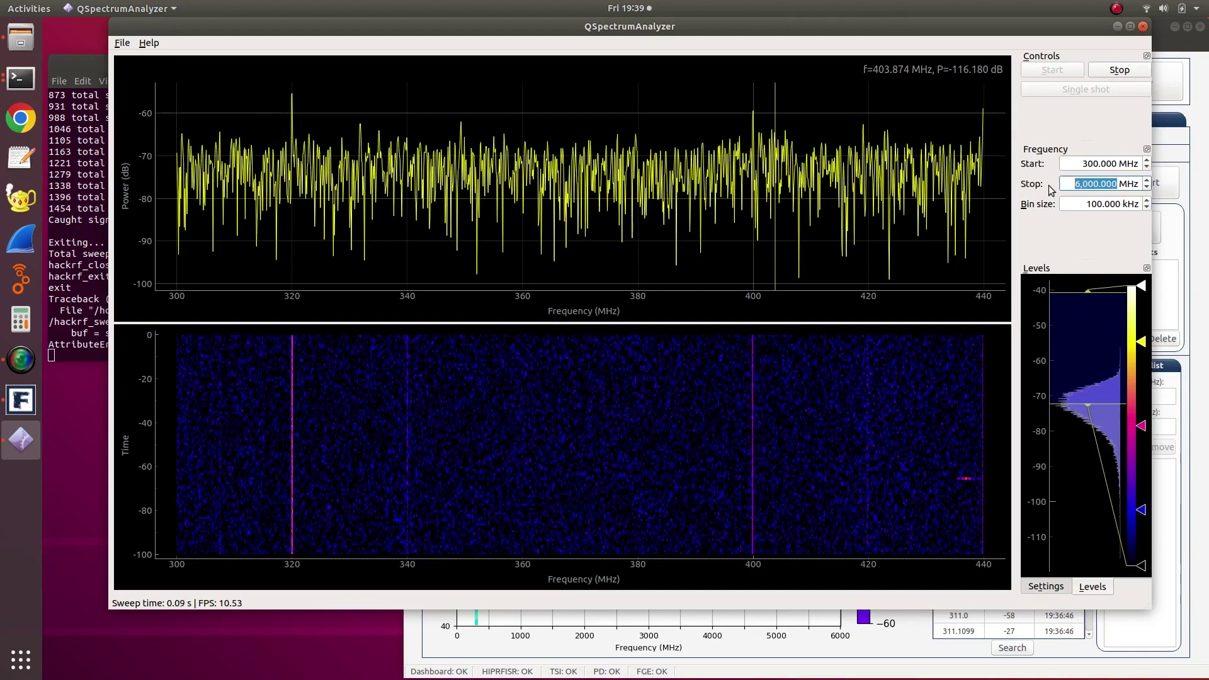
pyautogui.click(1102, 70)
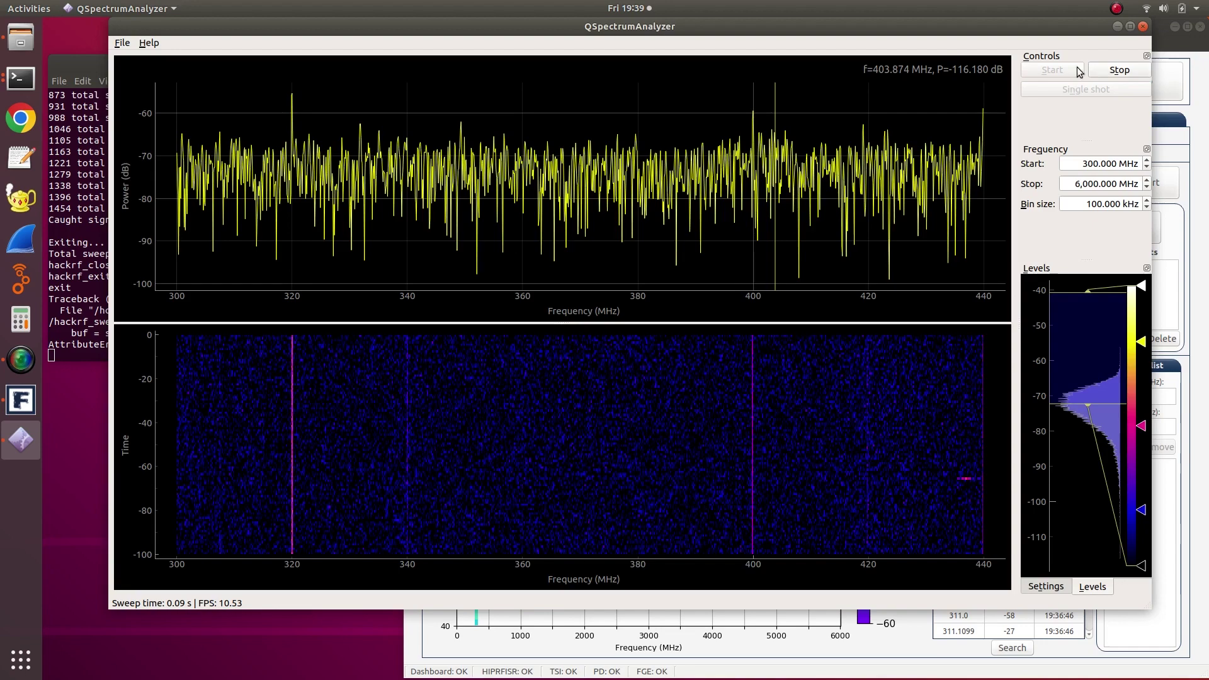
# Close the QSpectrumAnalyzer window and relaunch QSpectrumAnalyzer from FISSURE's SDR tools.
pyautogui.click(1144, 28)
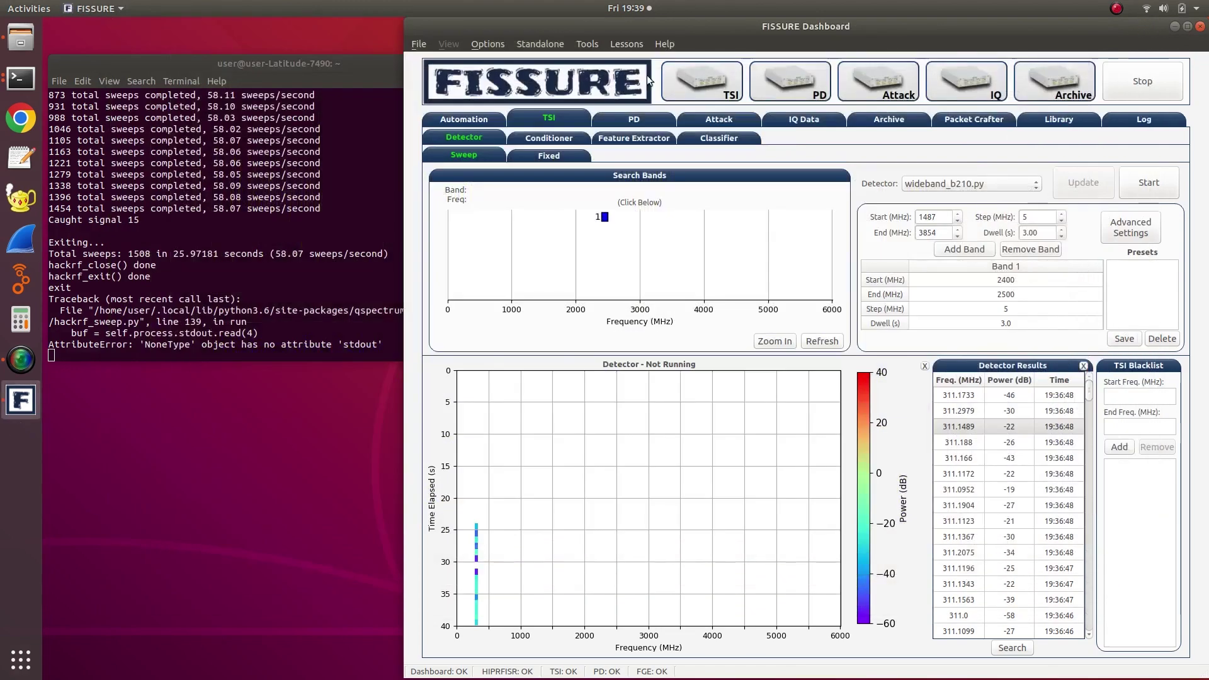
pyautogui.click(587, 44)
pyautogui.moveTo(625, 364)
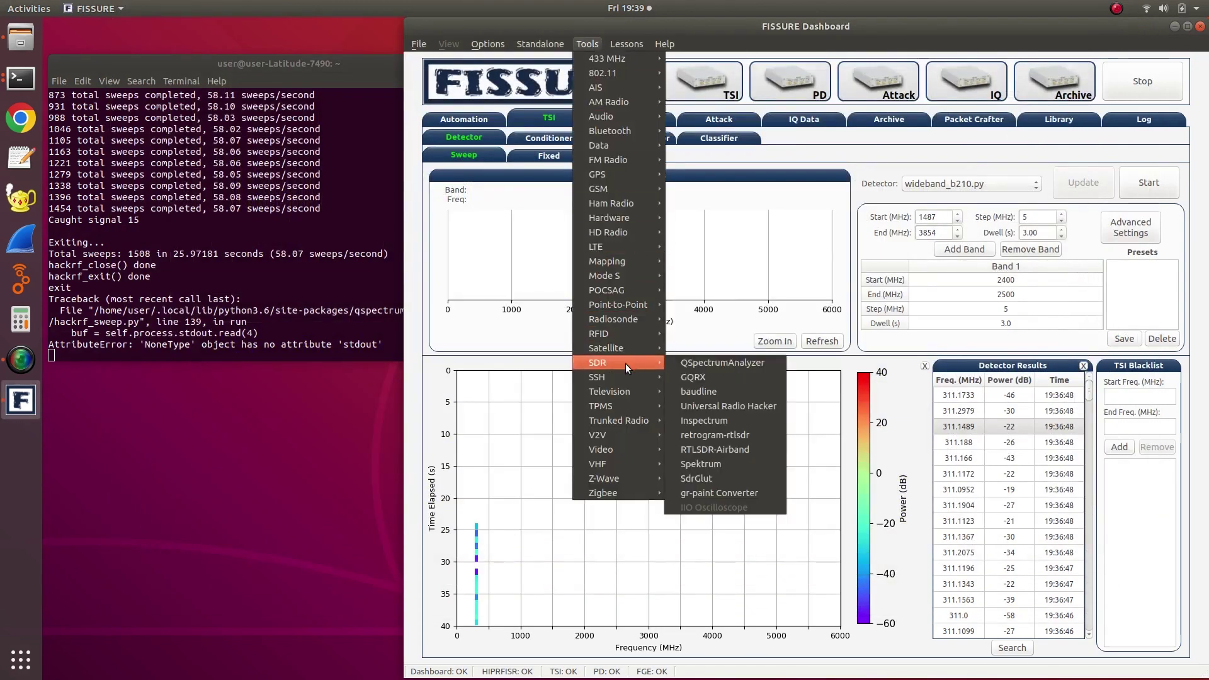
pyautogui.click(679, 364)
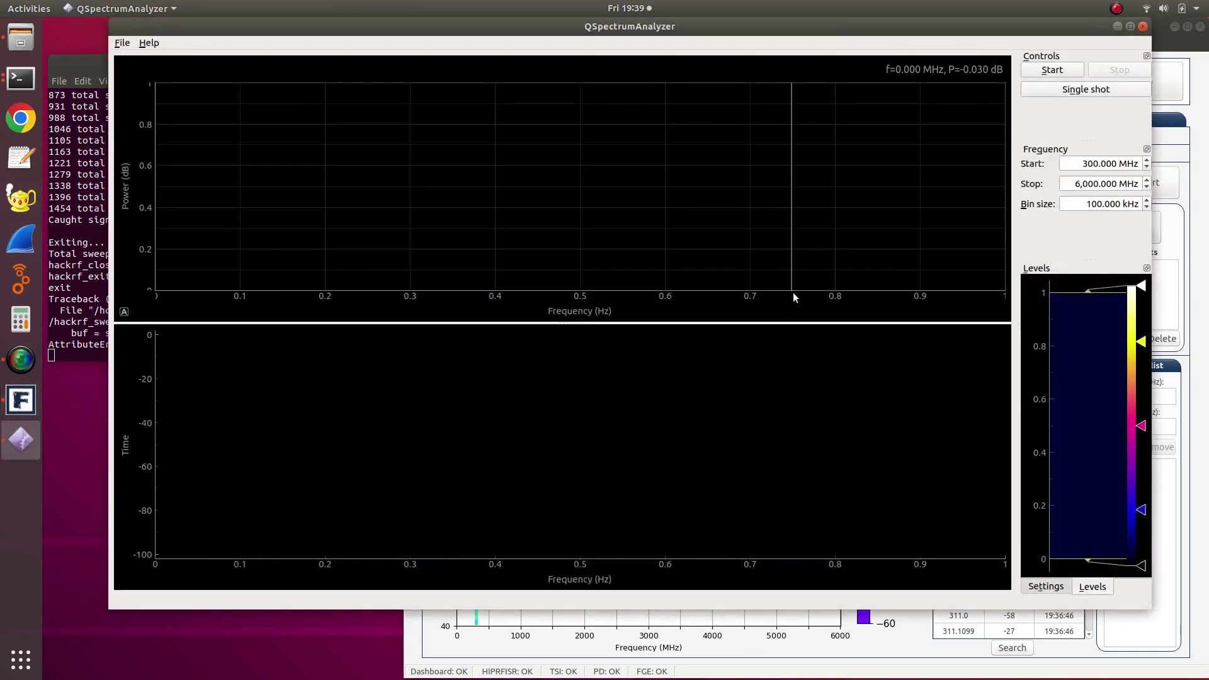
# Run the 300 to 6,000 MHz sweep with the waterfall's lower color level at about -83 dB, and stop it.
pyautogui.click(1052, 70)
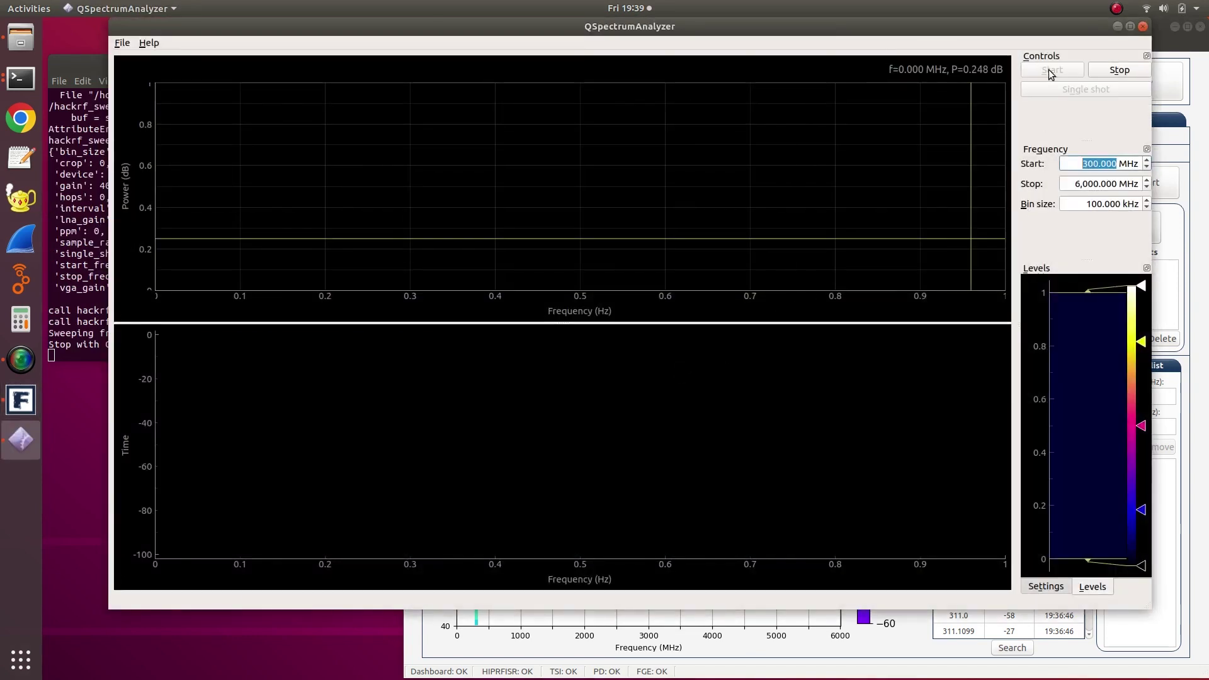
pyautogui.moveTo(1079, 452); pyautogui.dragTo(1078, 387)
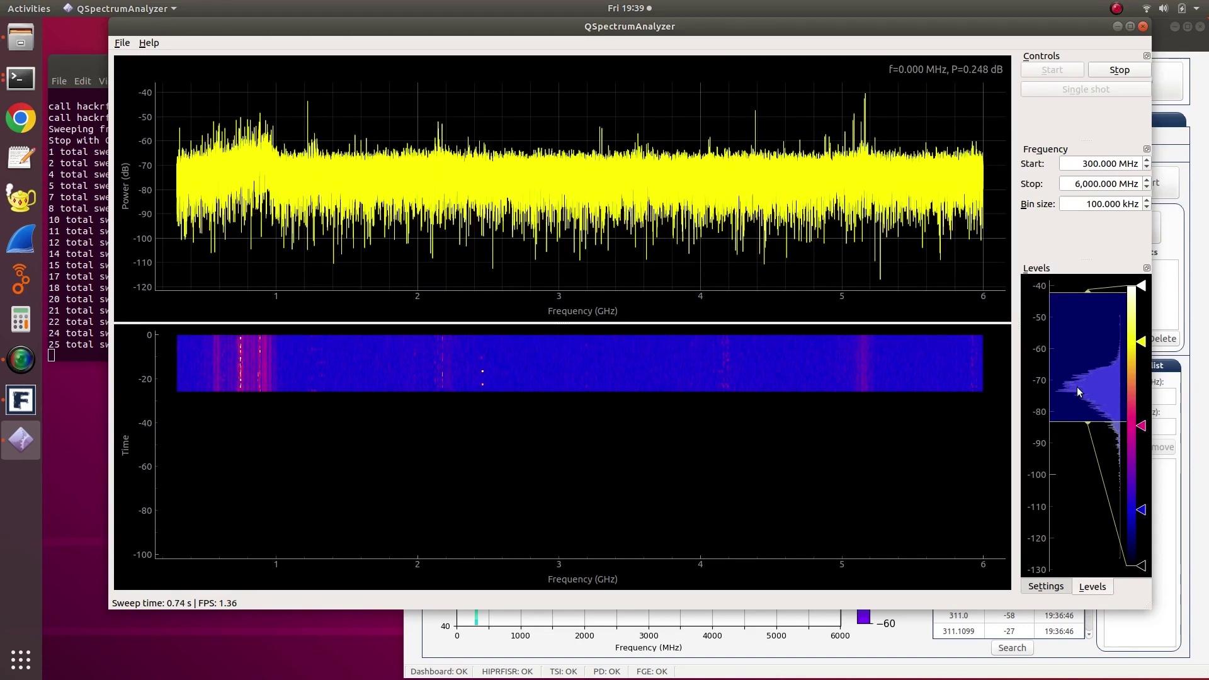
pyautogui.click(1107, 70)
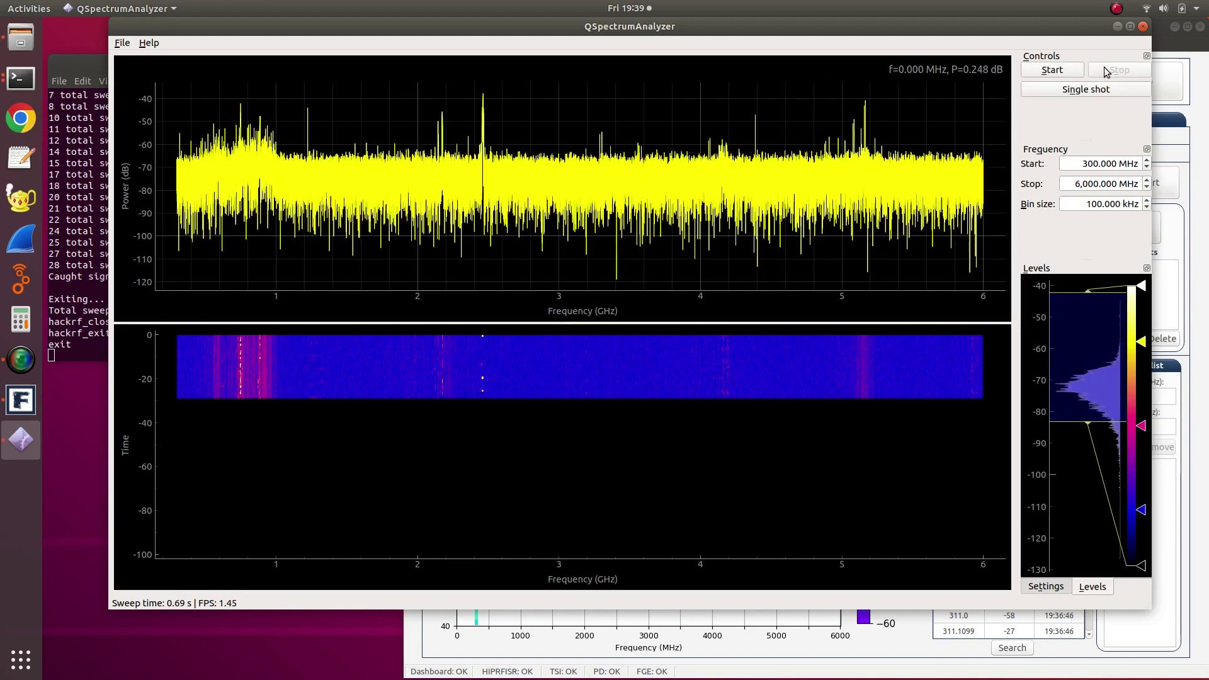
# Set the sweep's stop frequency to 1,000 MHz and start the sweep again.
pyautogui.click(1074, 184)
pyautogui.write('1')
pyautogui.press('Return')
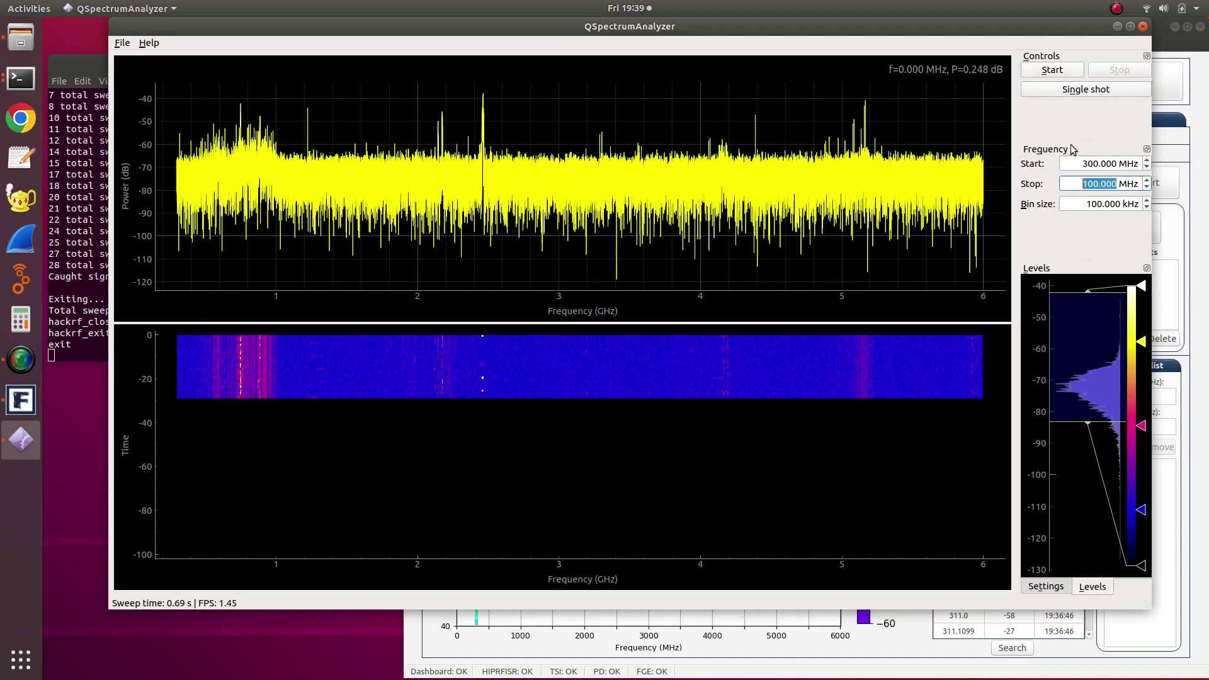
pyautogui.click(1095, 184)
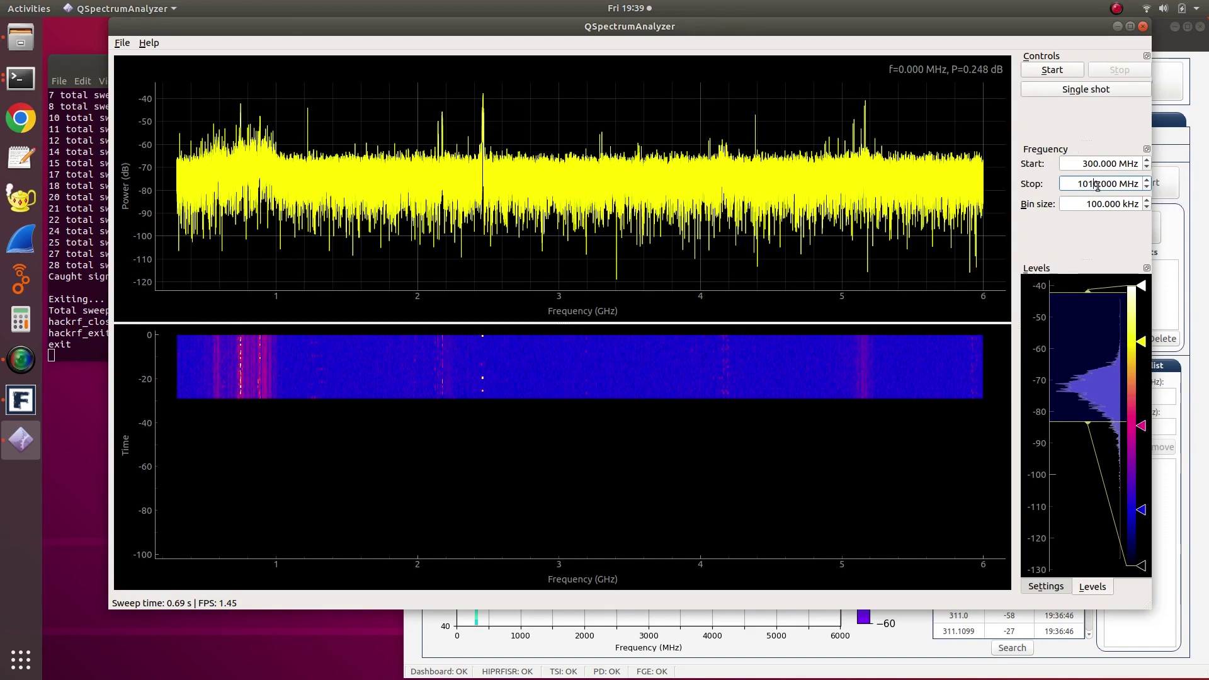
pyautogui.write('0')
pyautogui.press('Return')
pyautogui.click(1052, 75)
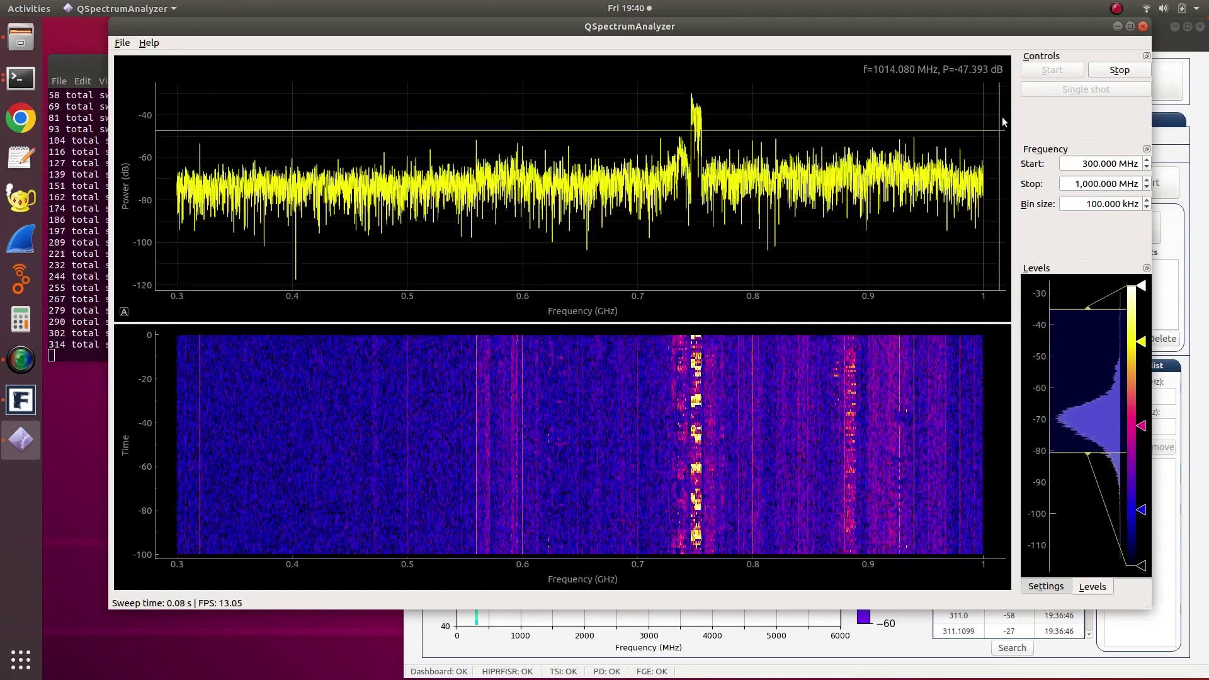
# Stop the 300 to 1,000 MHz sweep and close QSpectrumAnalyzer to return to the FISSURE Dashboard.
pyautogui.click(1110, 71)
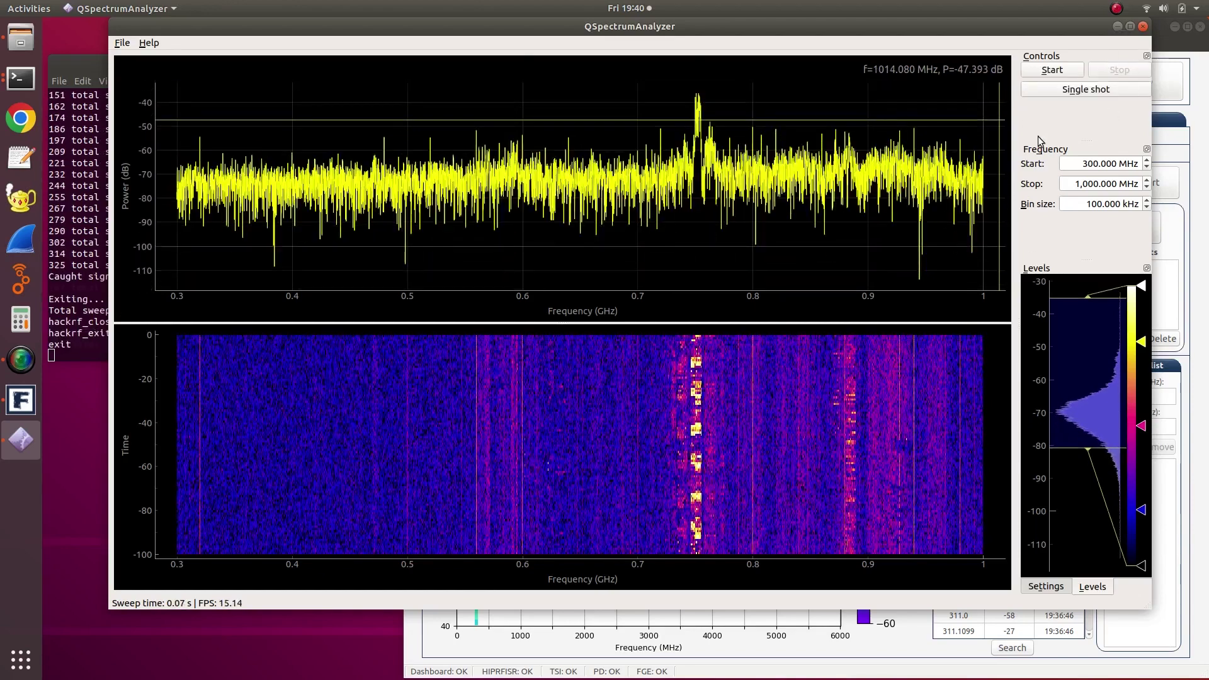
pyautogui.click(1143, 27)
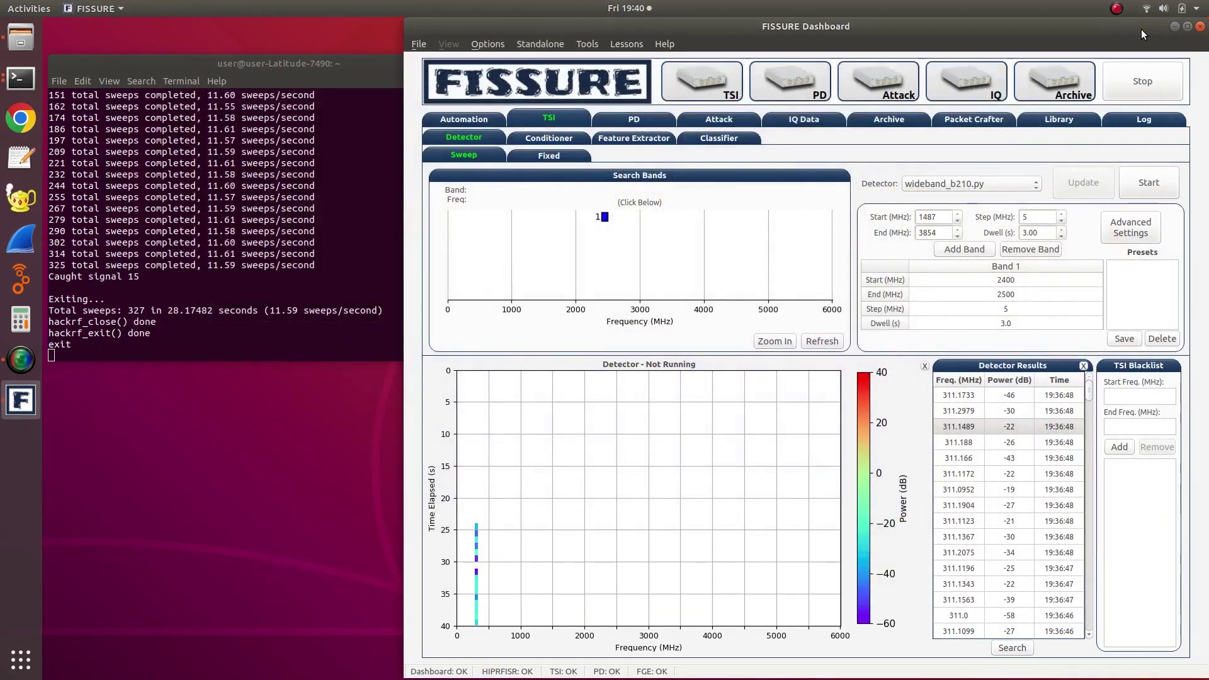